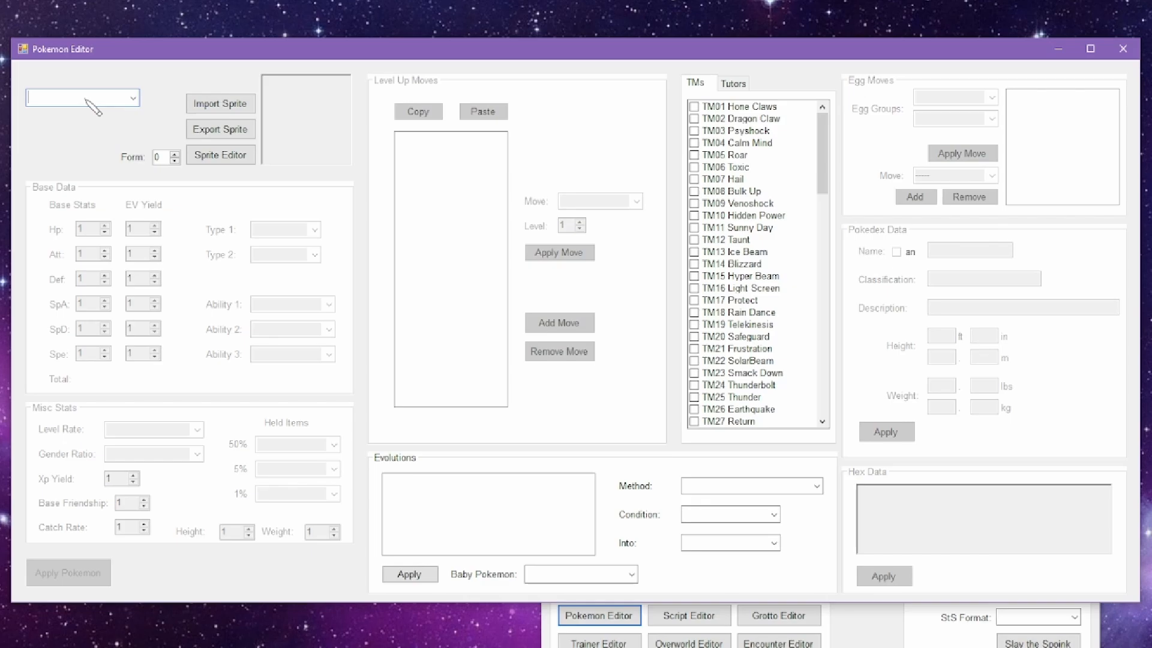
# Step: Load Sandslash and open its sprites in the Sprite Editor, moving the editor window clear of the other windows
pyautogui.write('sand')
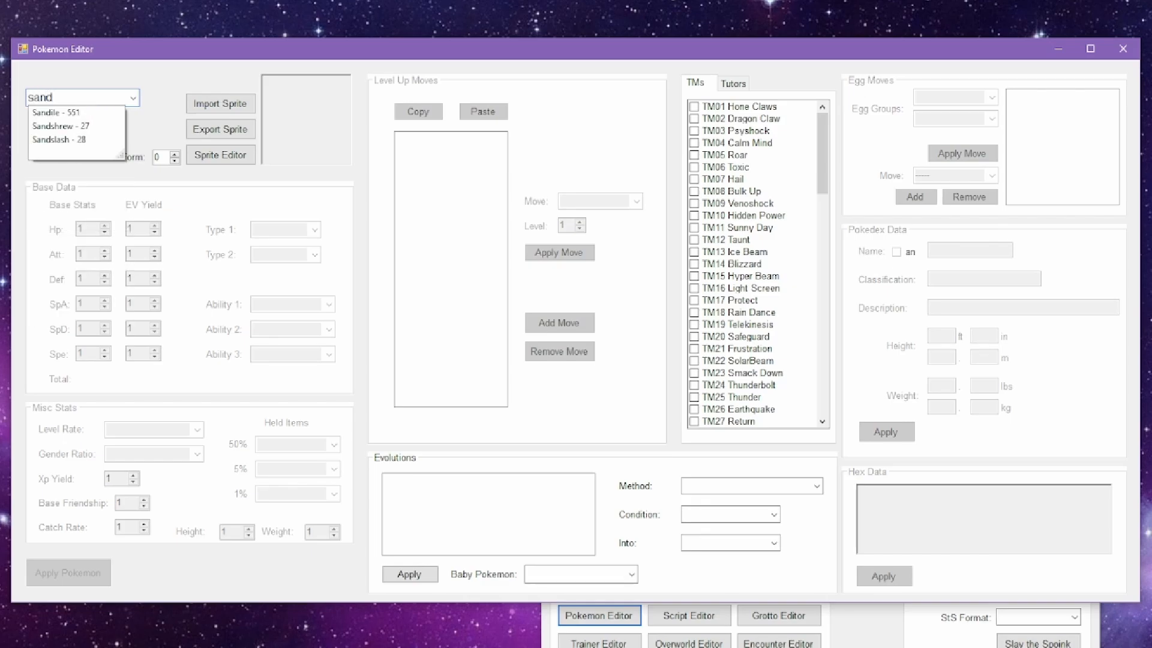
pyautogui.click(68, 141)
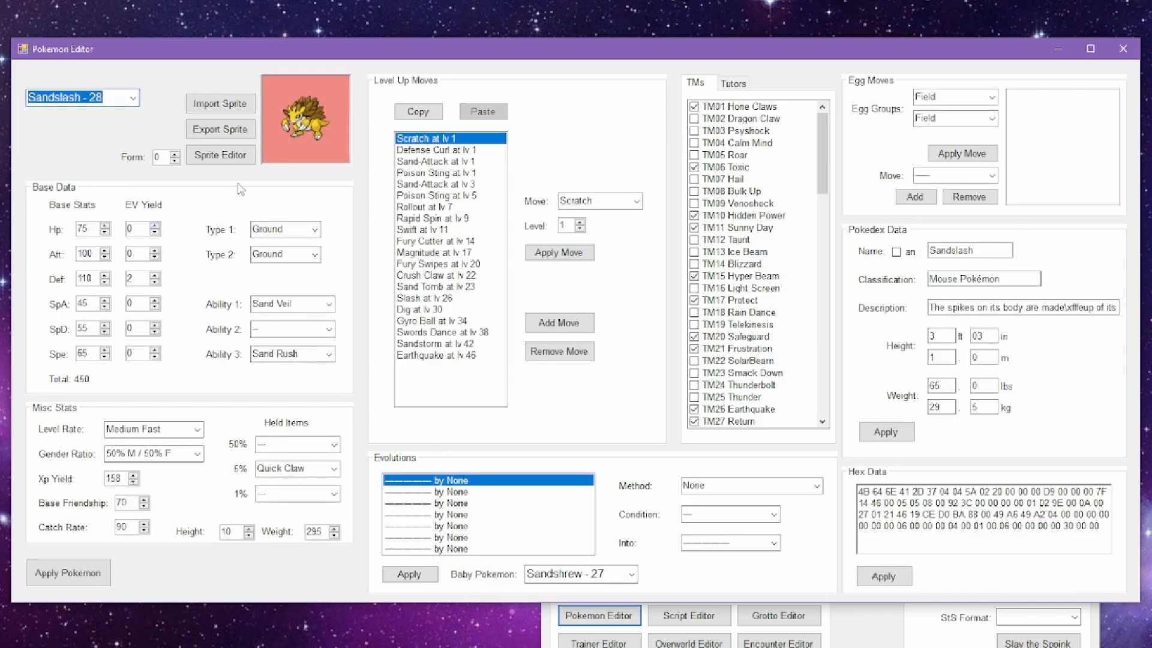
pyautogui.click(234, 156)
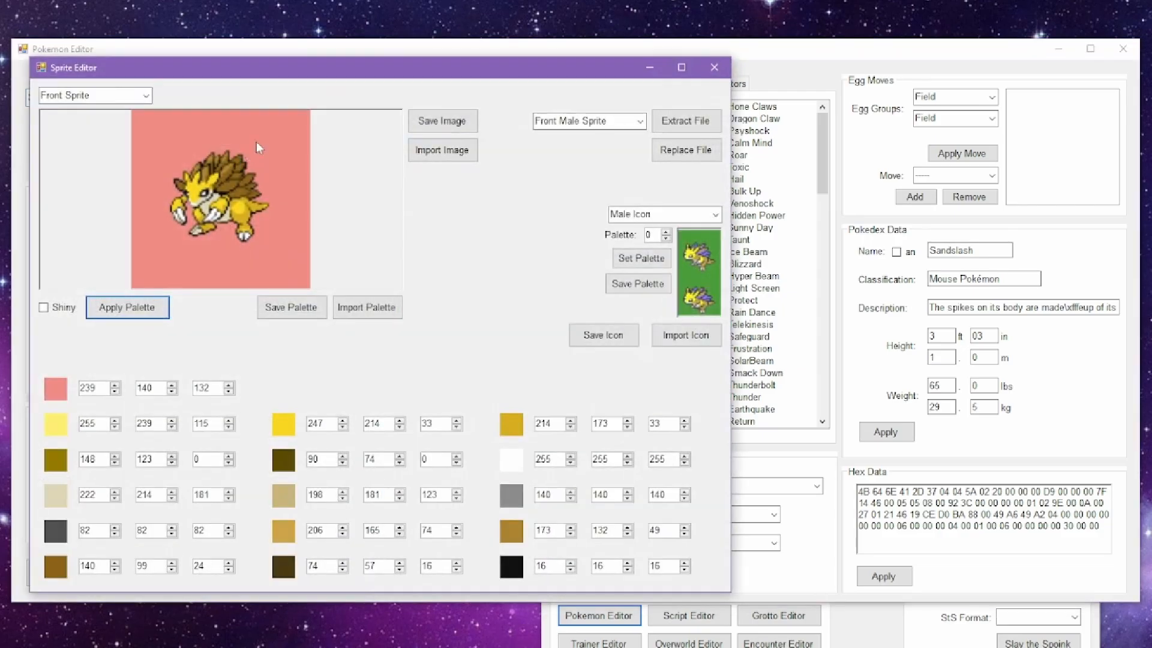
pyautogui.moveTo(339, 78); pyautogui.dragTo(893, 239)
pyautogui.moveTo(652, 130); pyautogui.dragTo(715, 114)
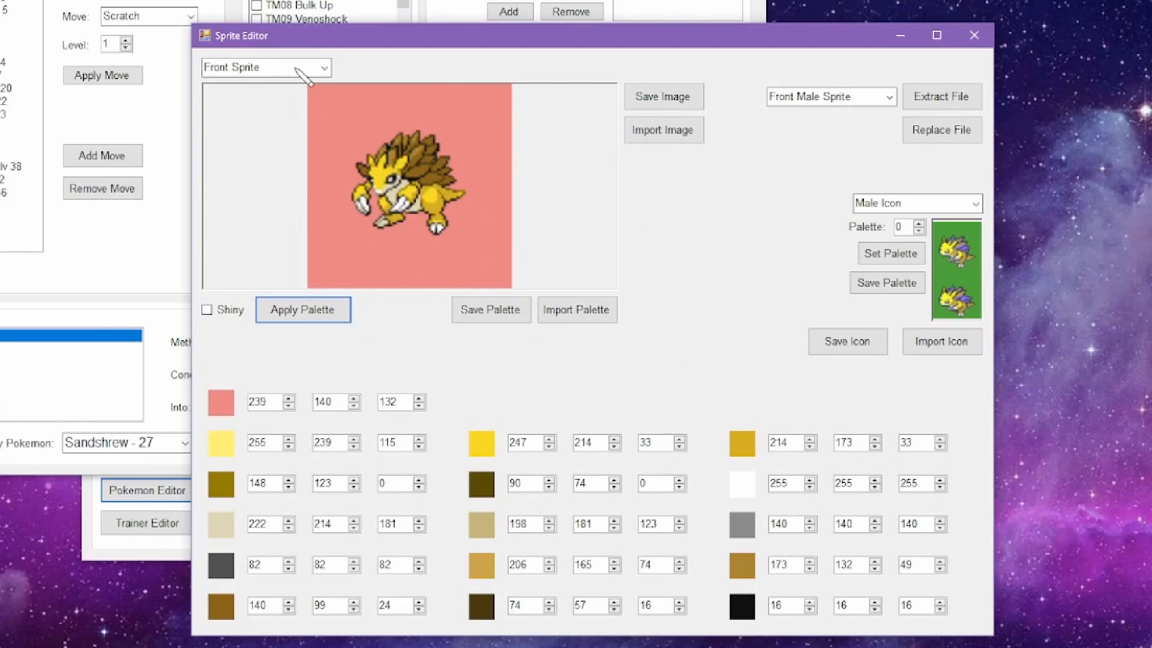
# Step: Examine Sandslash's Front Rig, Back Sprite and Back Rig images
pyautogui.click(325, 69)
pyautogui.click(318, 97)
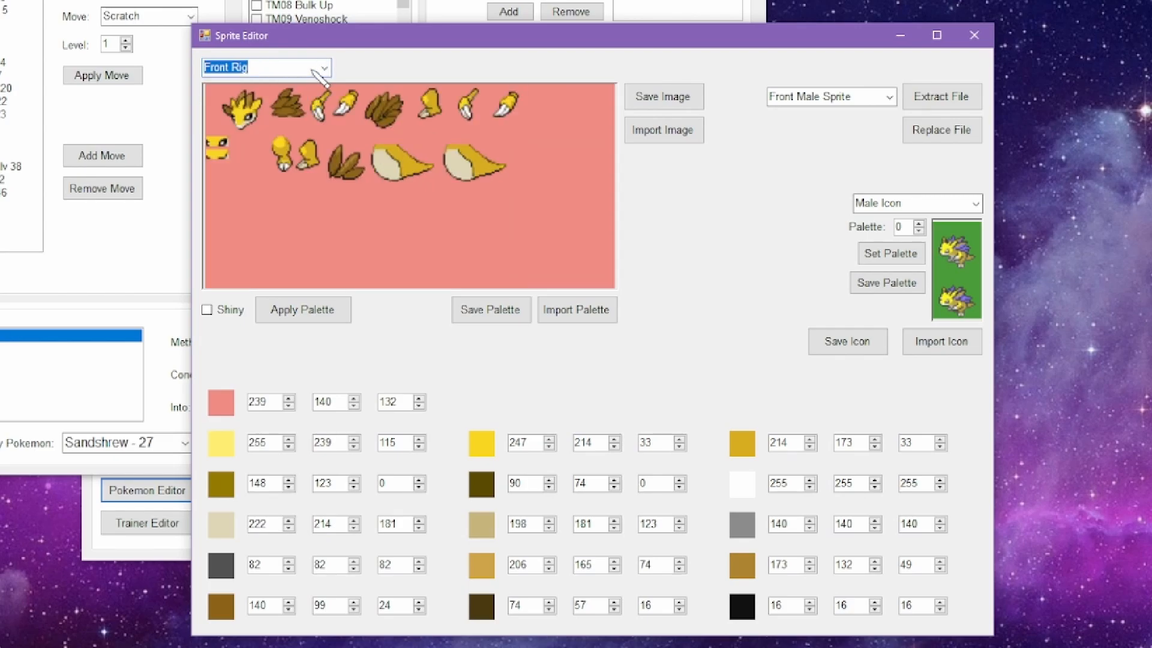
pyautogui.scroll(-1, 313, 70)
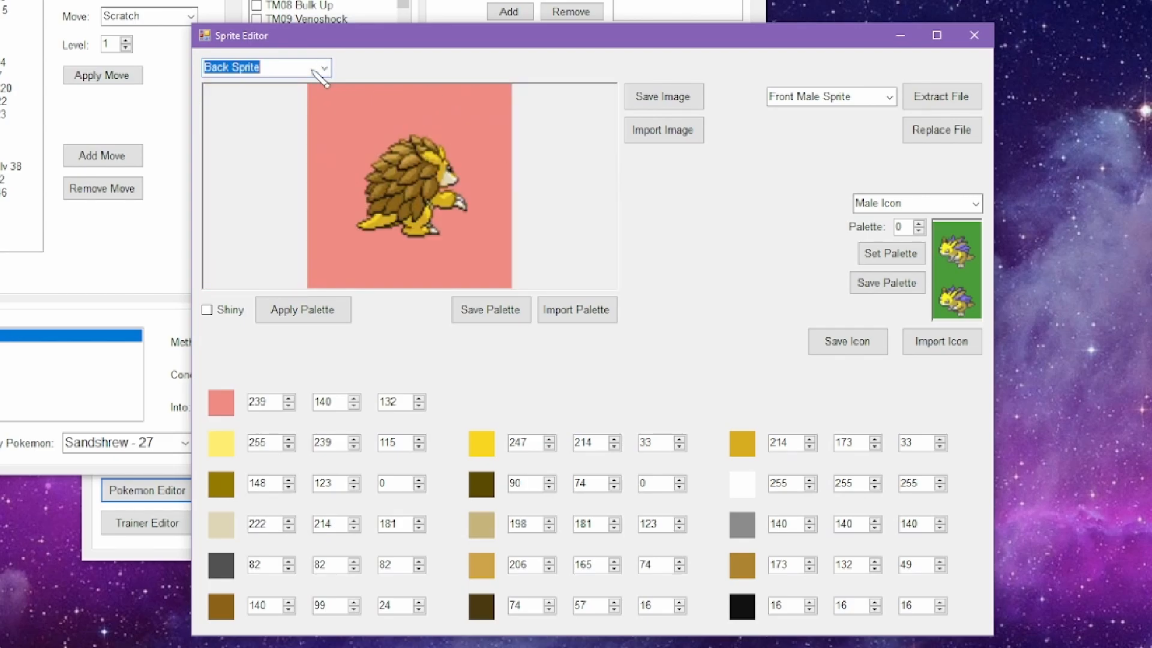
pyautogui.scroll(-1, 318, 77)
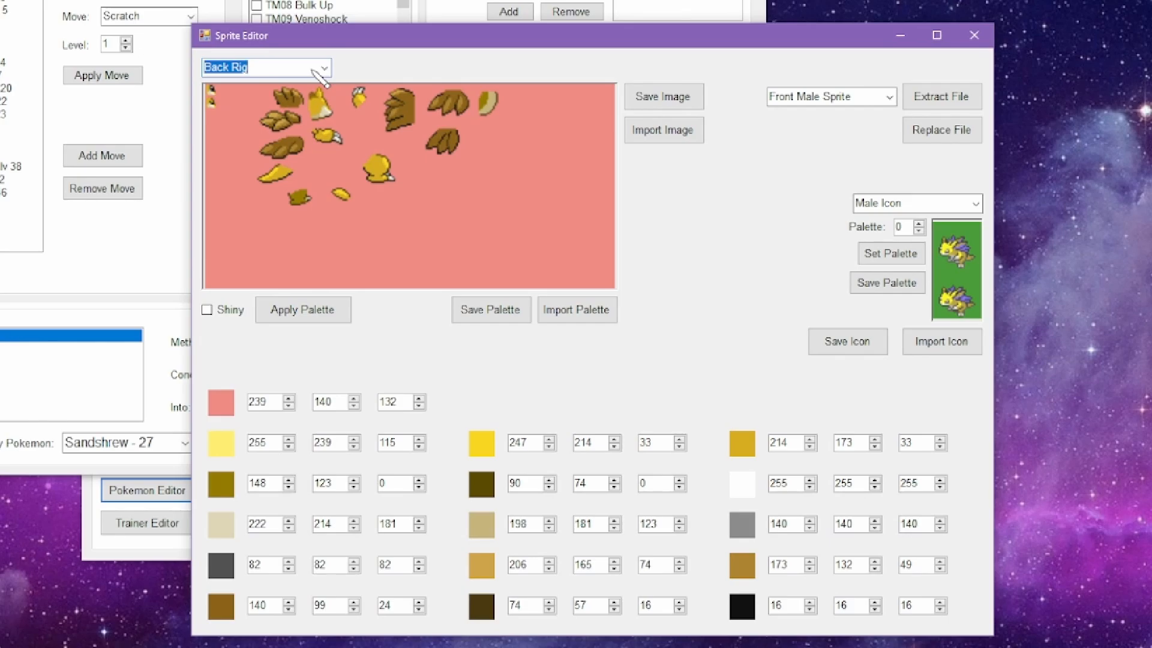
pyautogui.scroll(2, 318, 73)
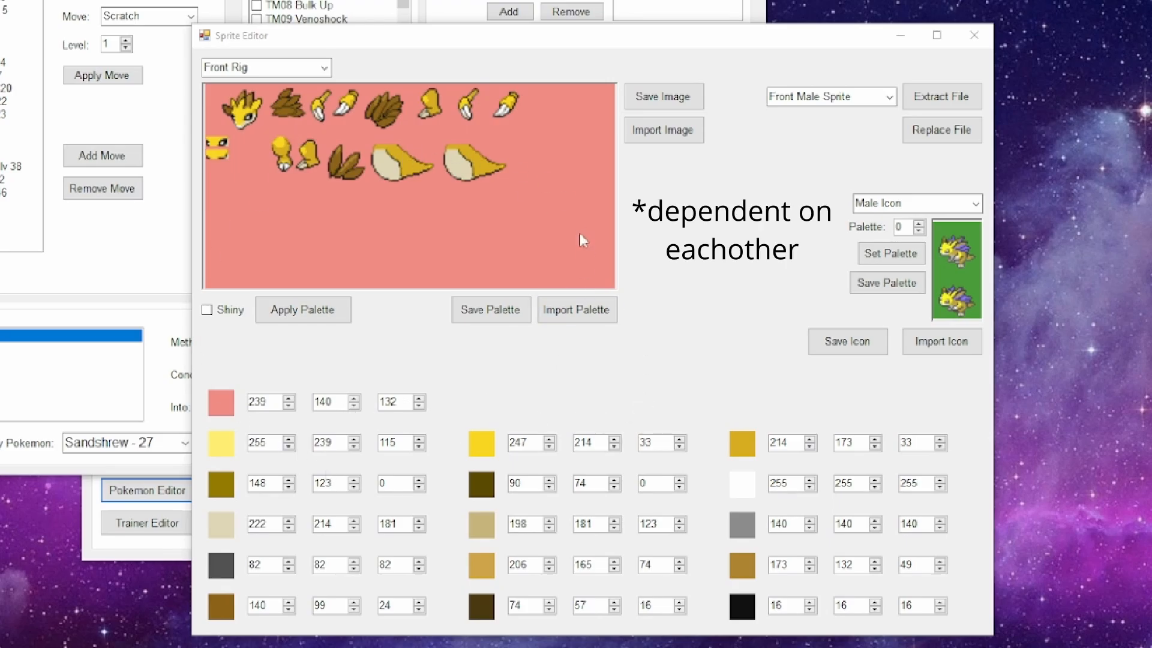
# Step: Set the red value of the bright yellow (247, 214, 33) to 0, apply the palette, and check the recolour on the front and back images
pyautogui.doubleClick(517, 442)
pyautogui.write('0')
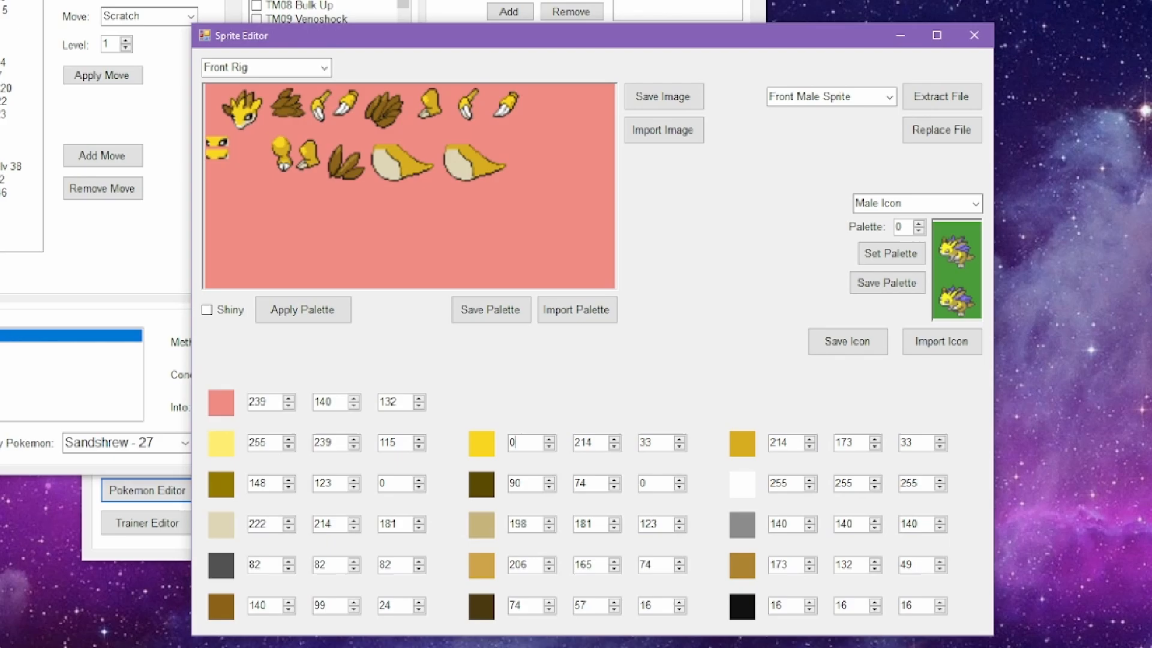
pyautogui.click(303, 310)
pyautogui.scroll(-2, 309, 71)
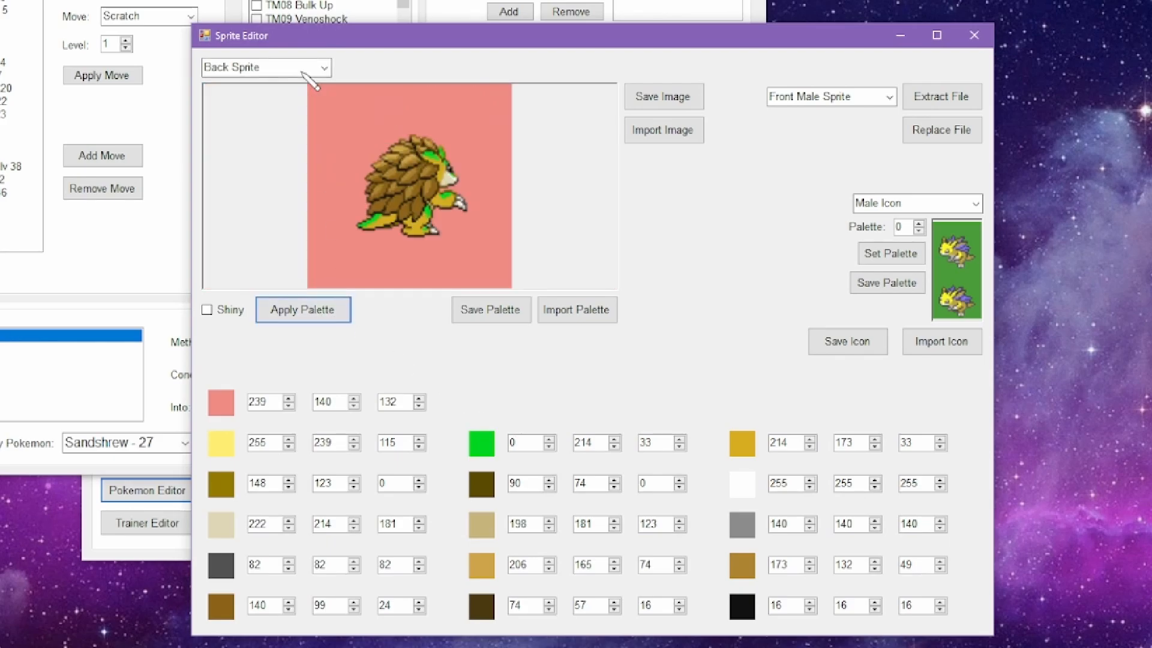
pyautogui.scroll(3, 303, 72)
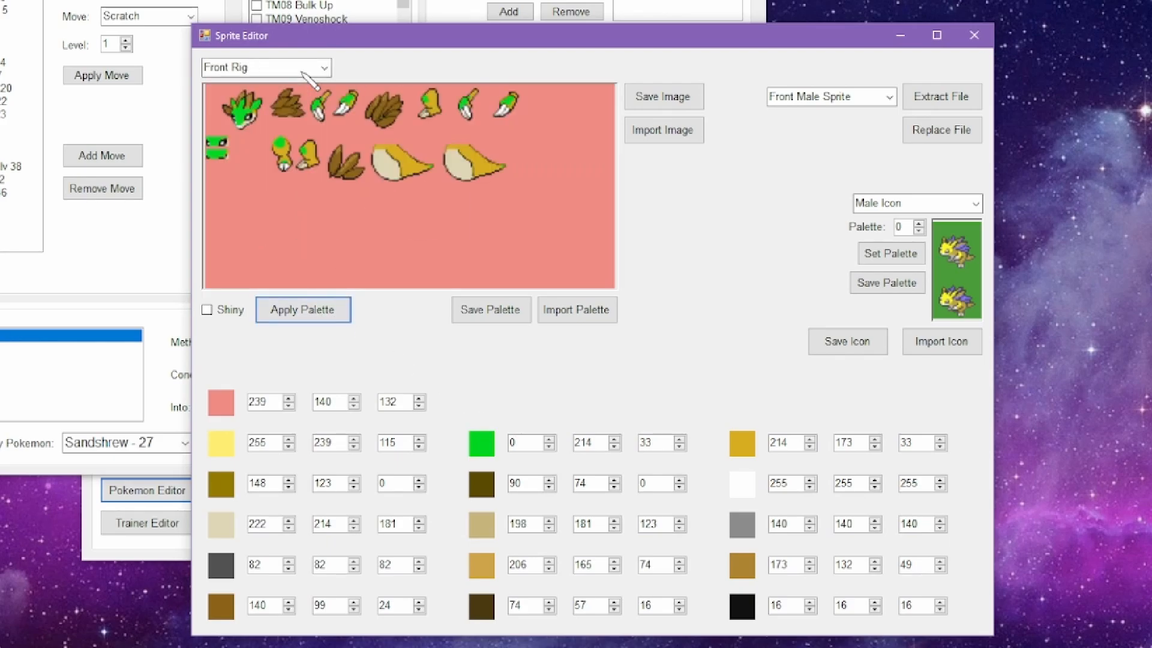
pyautogui.scroll(-2, 302, 72)
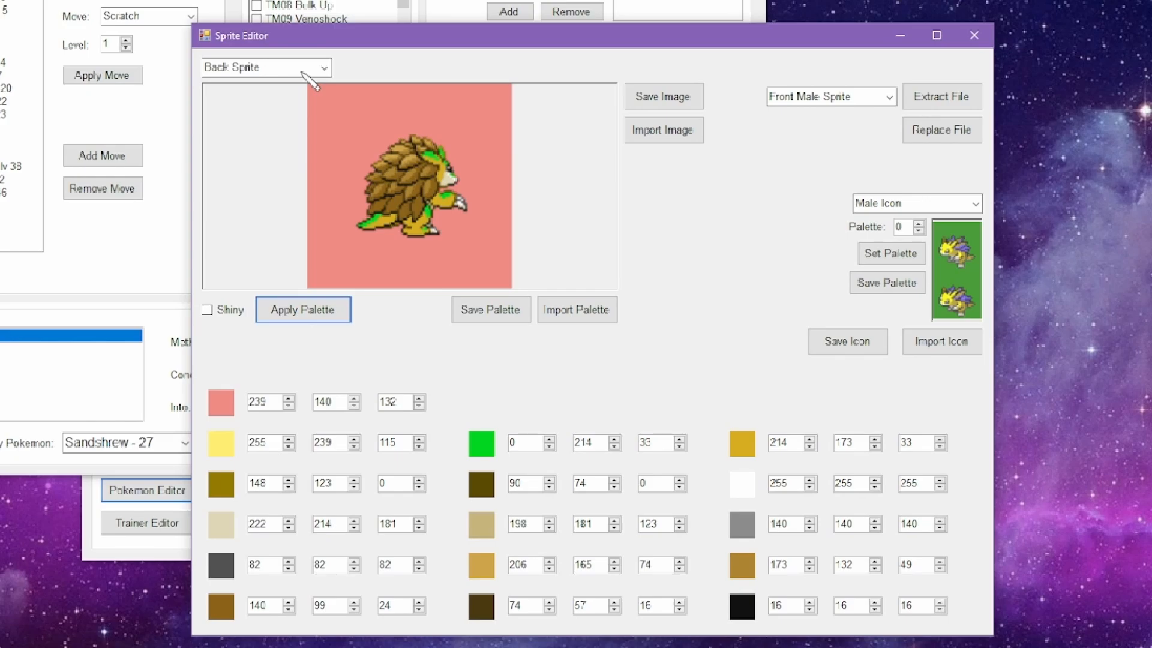
pyautogui.scroll(2, 302, 72)
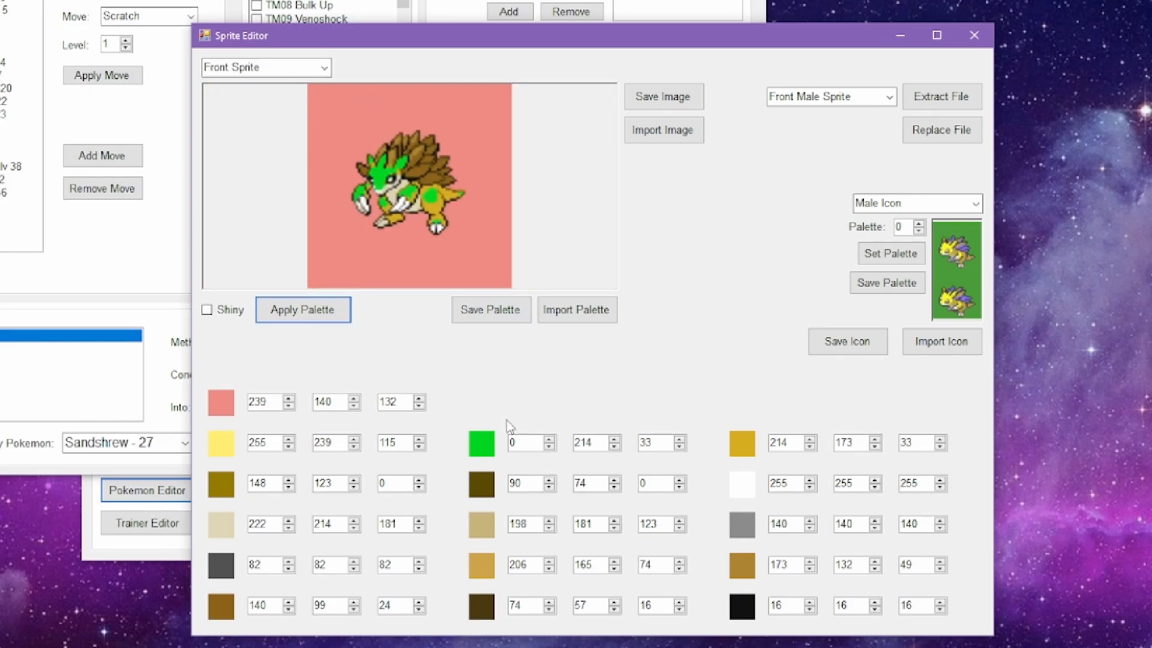
# Step: Restore the recoloured body swatch's red value to 247 and reapply the palette
pyautogui.click(513, 443)
pyautogui.click(318, 309)
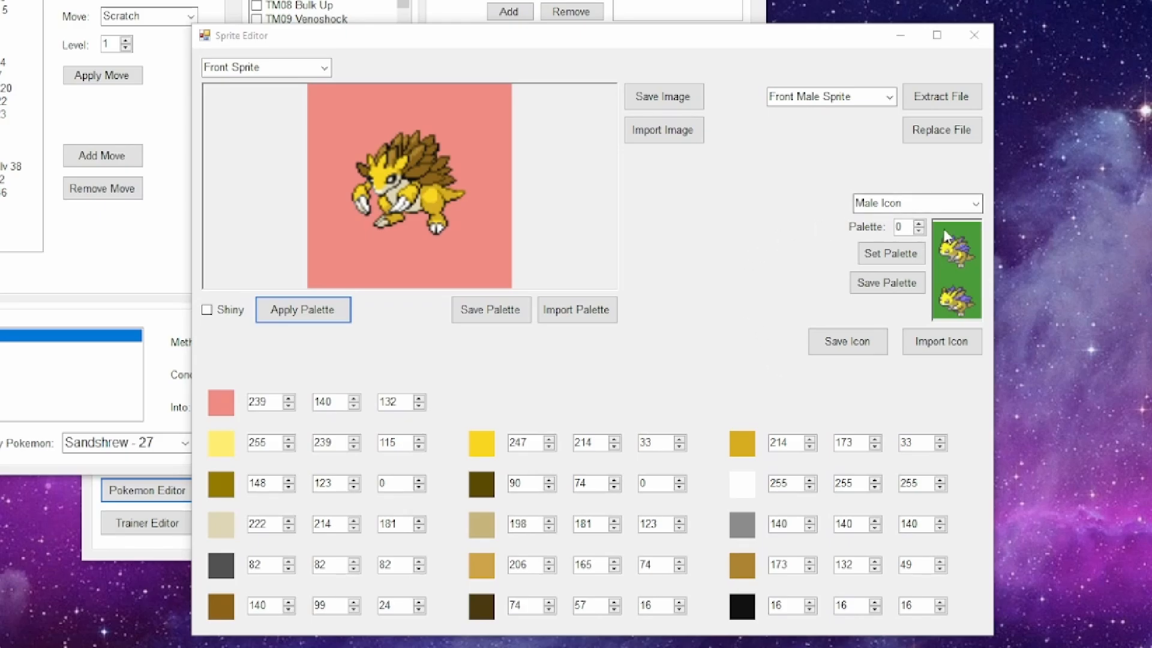
# Step: Preview the male icon with palette 2 and look through the sprite file types available for extraction or replacement
pyautogui.click(919, 223)
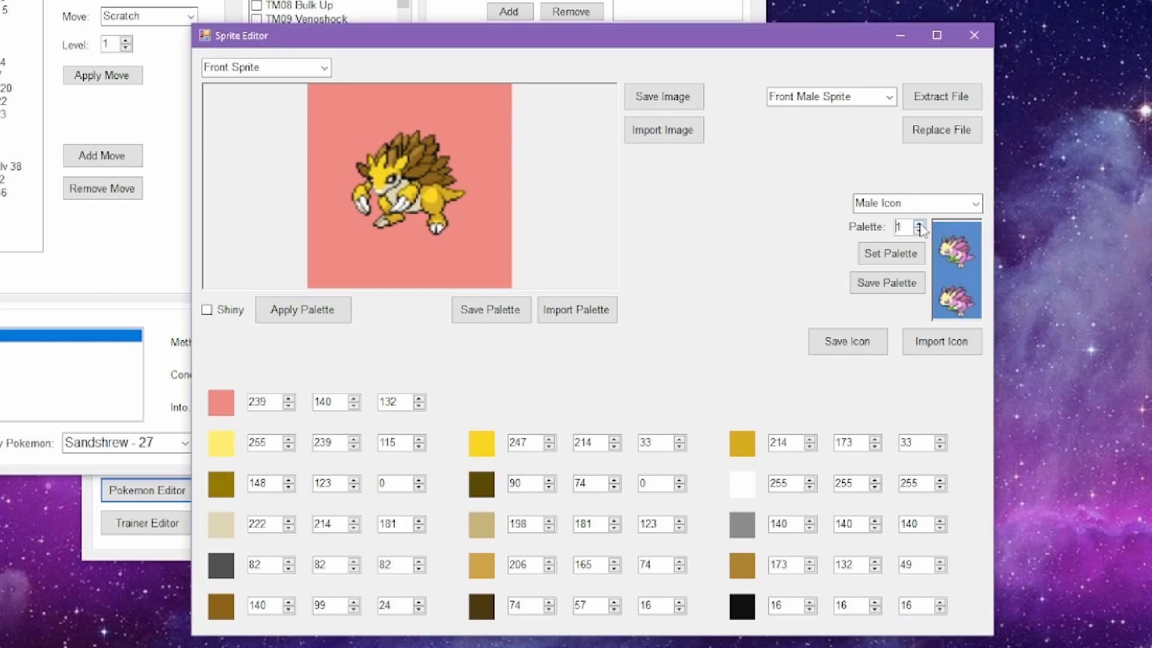
pyautogui.click(919, 223)
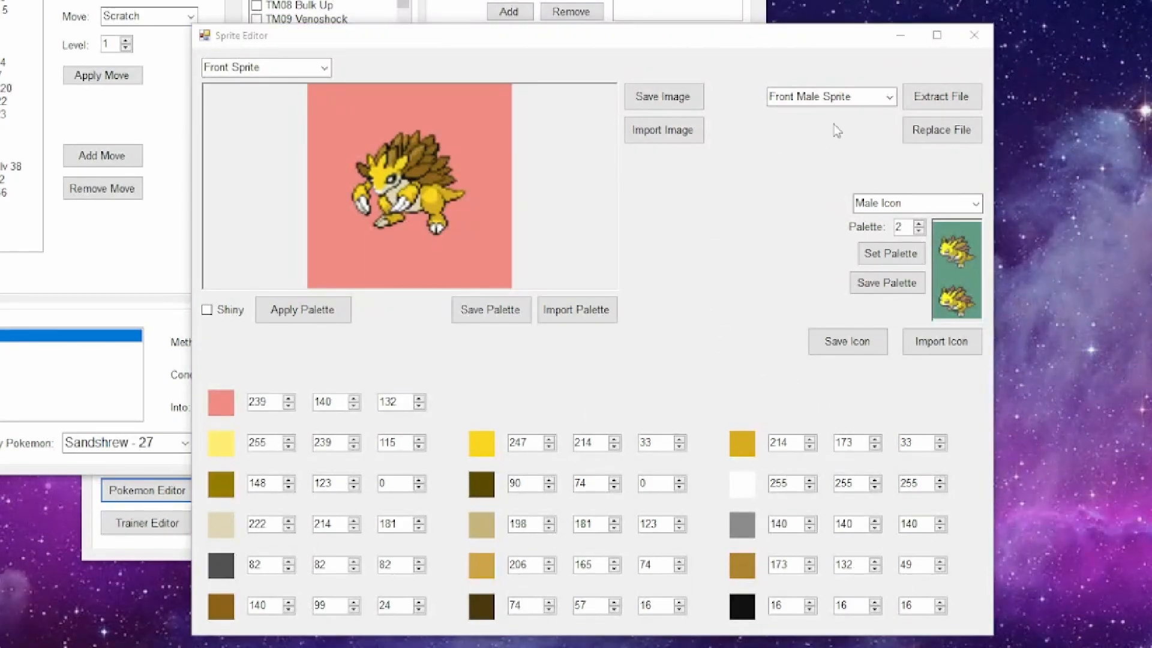
pyautogui.click(888, 97)
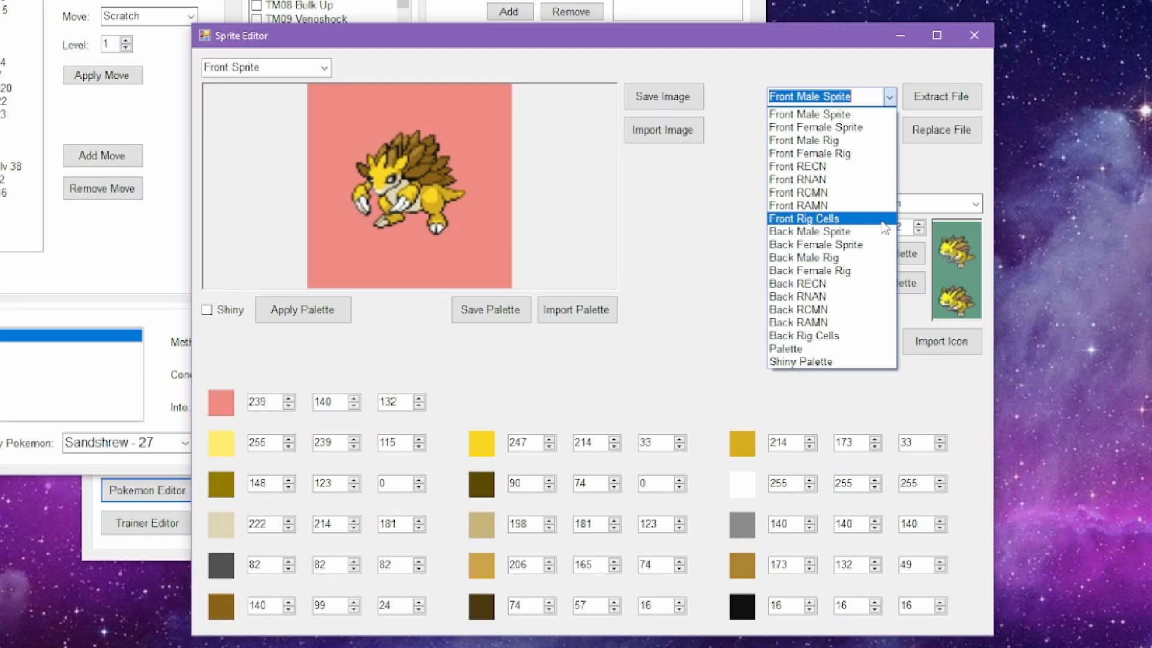
pyautogui.click(696, 225)
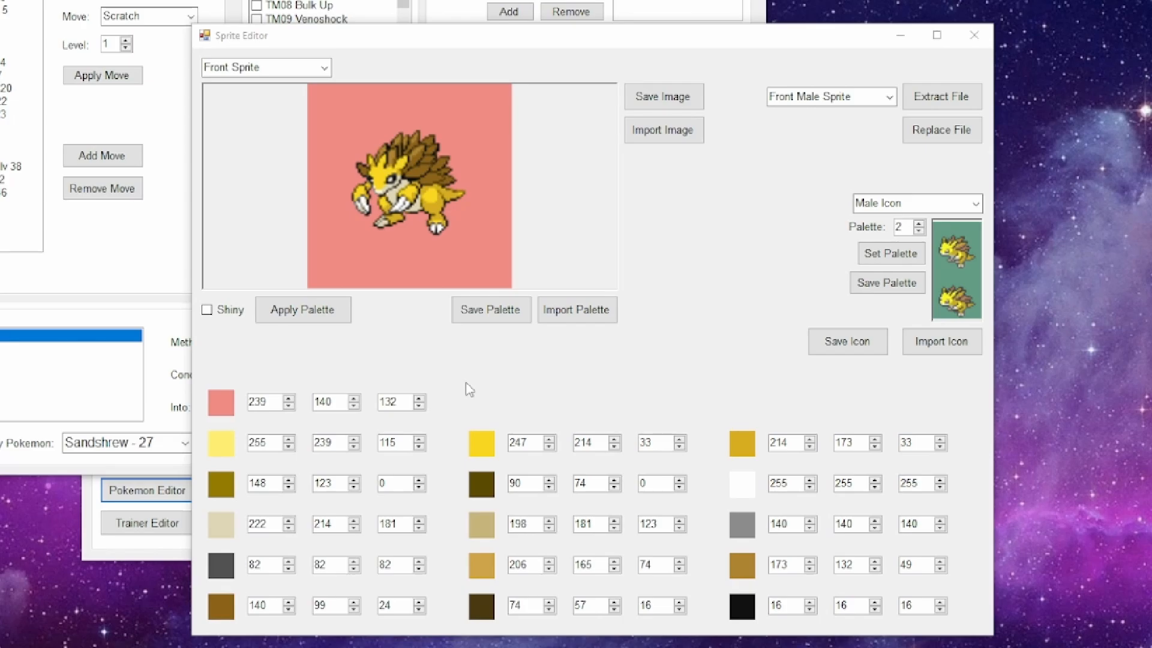
# Step: Set the red value of the brown spine colour (140, 99, 24) to 0 and apply the palette
pyautogui.doubleClick(263, 607)
pyautogui.write('0')
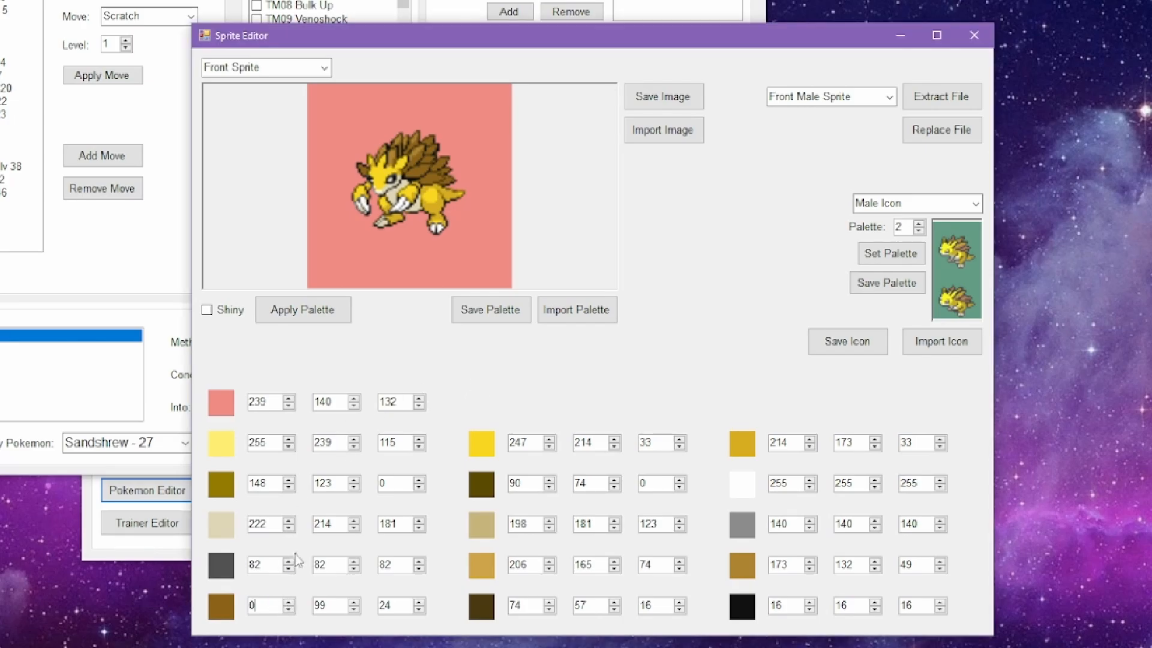
pyautogui.click(296, 315)
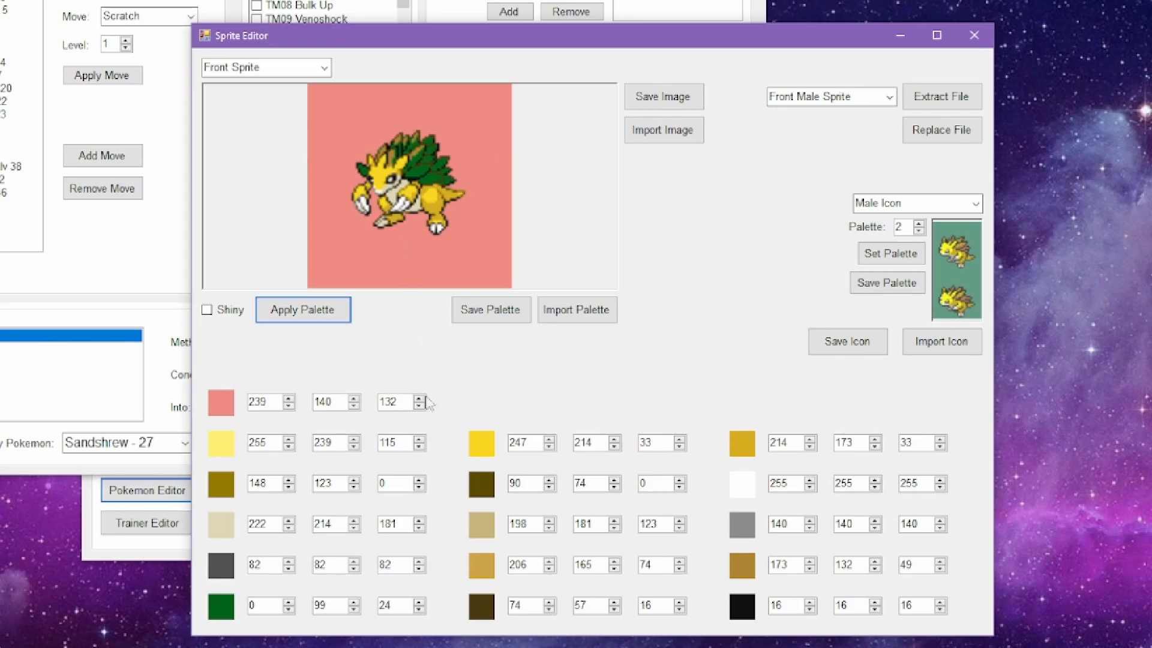
pyautogui.doubleClick(258, 607)
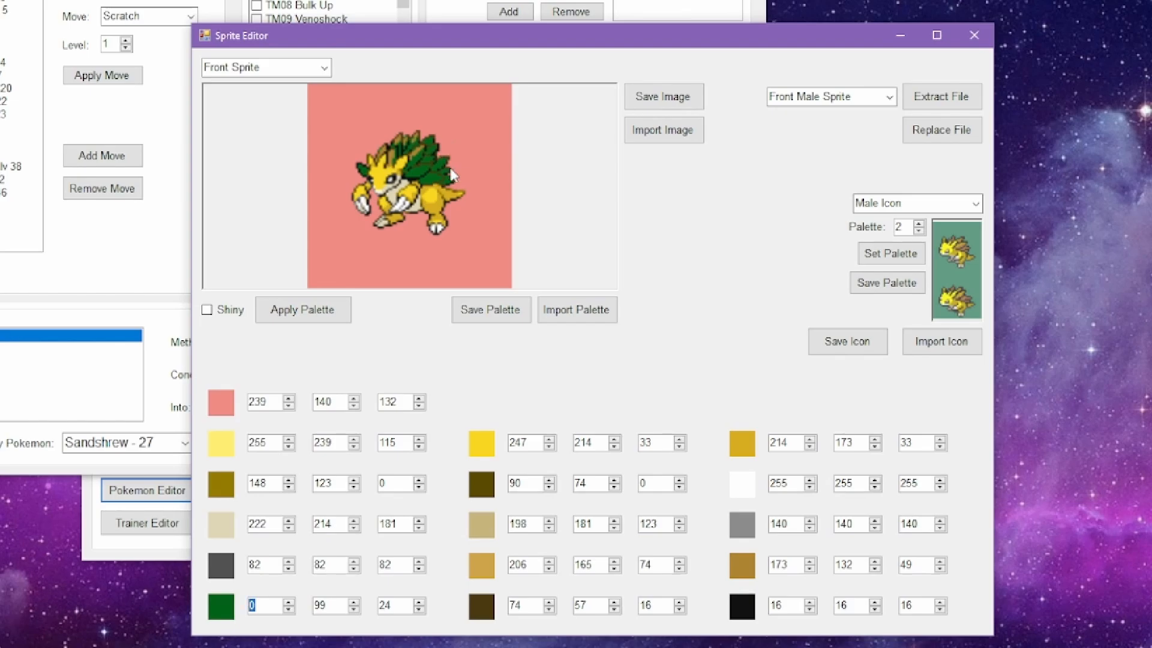
pyautogui.doubleClick(324, 607)
pyautogui.click(258, 606)
pyautogui.click(385, 606)
pyautogui.click(267, 607)
pyautogui.click(327, 607)
# Step: Set the dark green spine swatch to pure red with RGB values 255, 0, 0
pyautogui.doubleClick(253, 606)
pyautogui.write('255')
pyautogui.doubleClick(327, 607)
pyautogui.write('0')
pyautogui.doubleClick(396, 608)
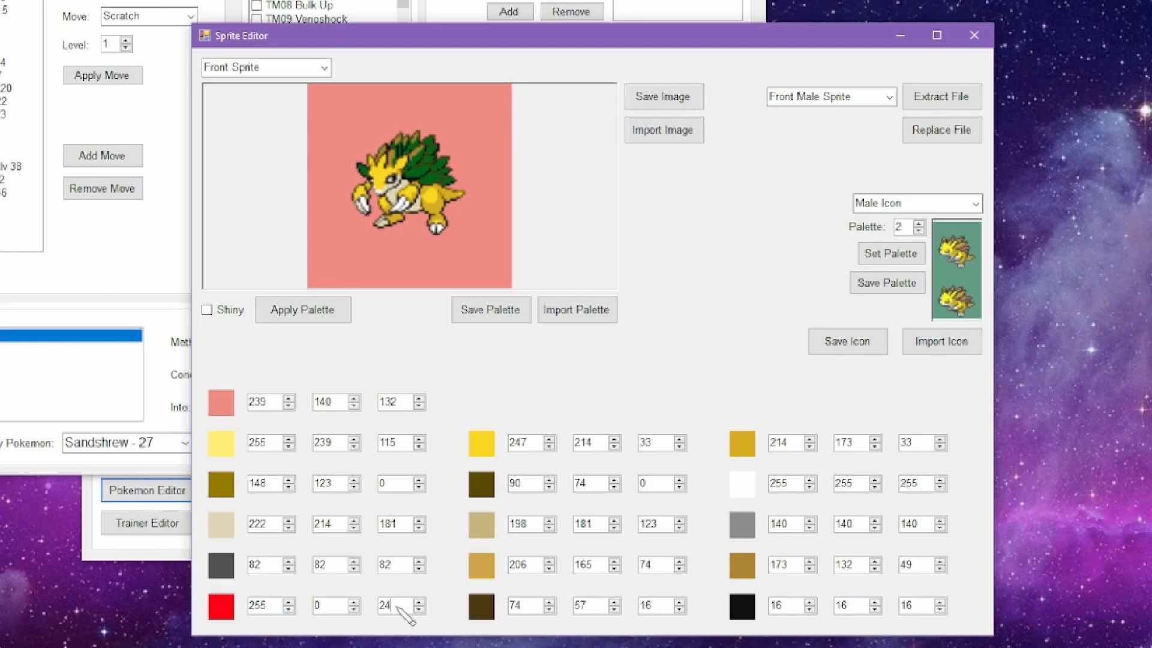
pyautogui.write('0')
# Step: Change the red spine swatch to pure green with RGB values 0, 255, 0
pyautogui.doubleClick(313, 607)
pyautogui.write('255')
pyautogui.click(278, 608)
pyautogui.doubleClick(259, 606)
pyautogui.write('0')
# Step: Set the spine swatch's blue value to 255 for cyan, and its green value to 0 for pure blue
pyautogui.doubleClick(386, 607)
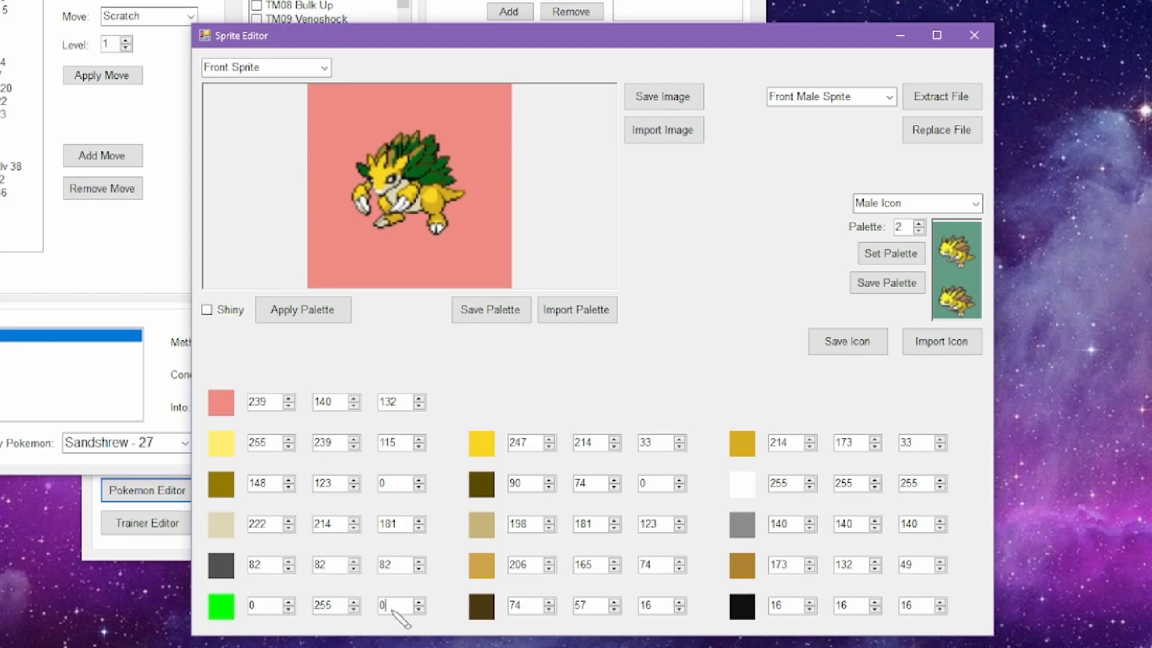
pyautogui.write('255')
pyautogui.doubleClick(324, 606)
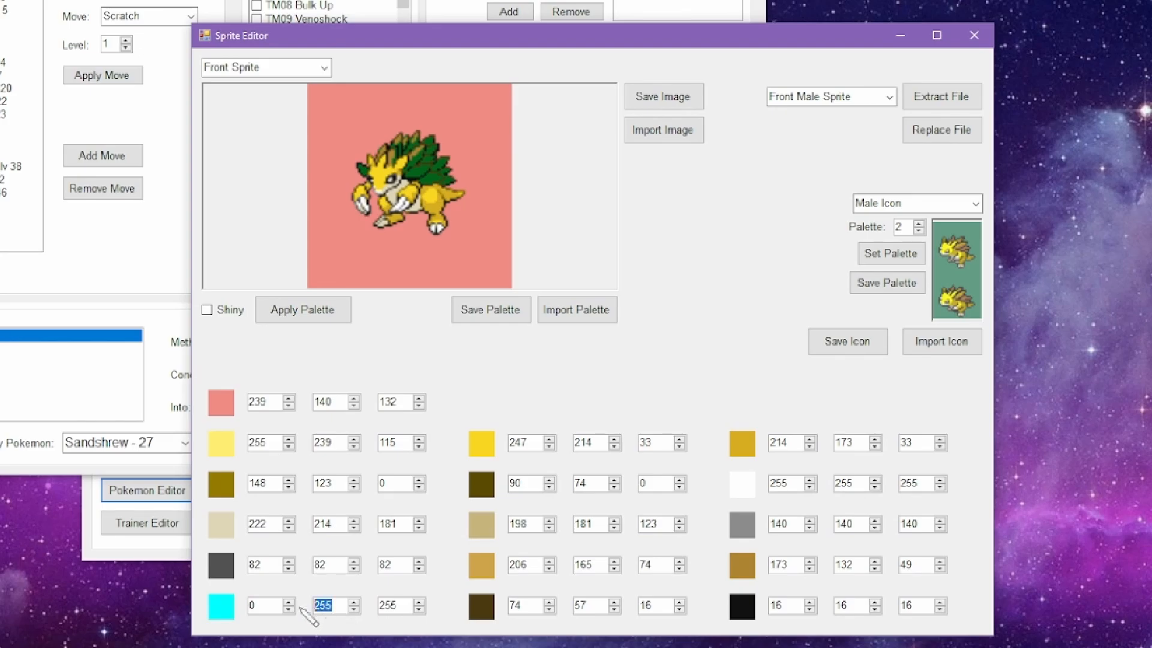
pyautogui.press('BackSpace')
pyautogui.click(267, 607)
pyautogui.click(336, 611)
pyautogui.write('0')
pyautogui.click(252, 608)
# Step: Set the spine swatch's green value to 192 and blue value to 120, and apply the palette
pyautogui.doubleClick(317, 607)
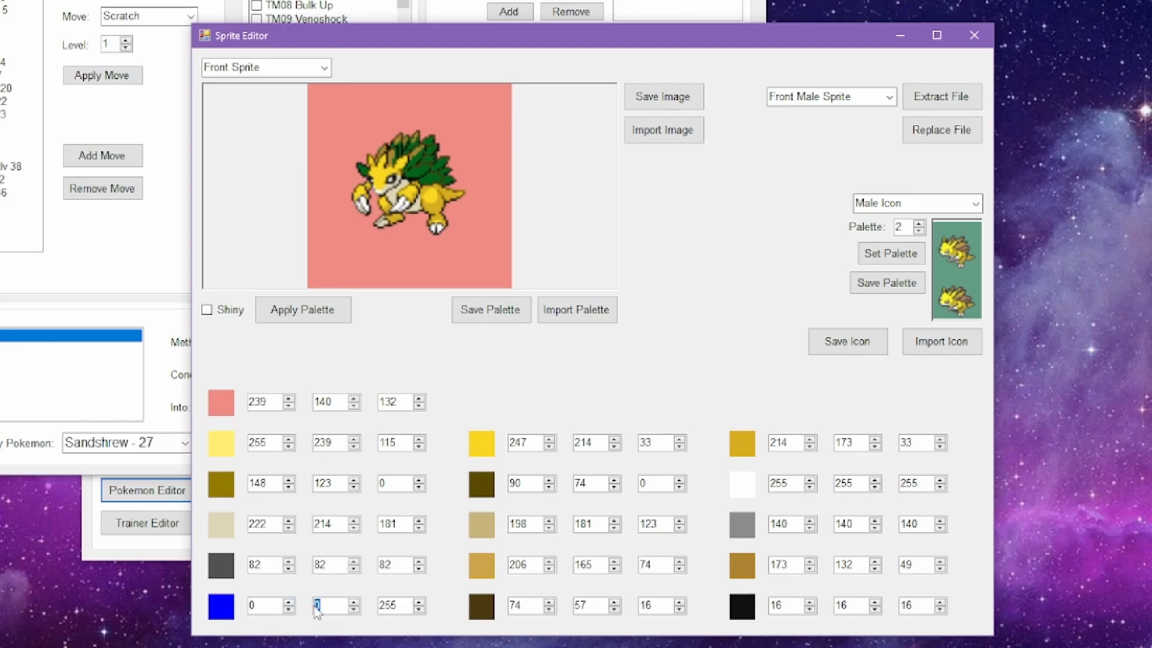
pyautogui.write('192')
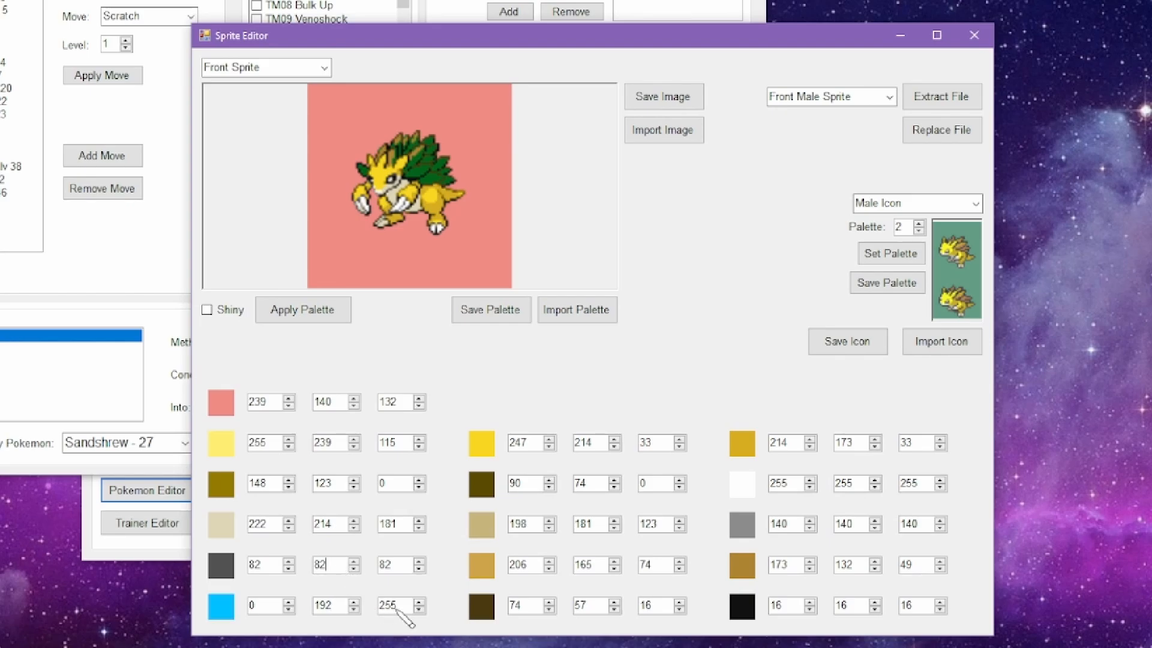
pyautogui.doubleClick(390, 606)
pyautogui.write('120')
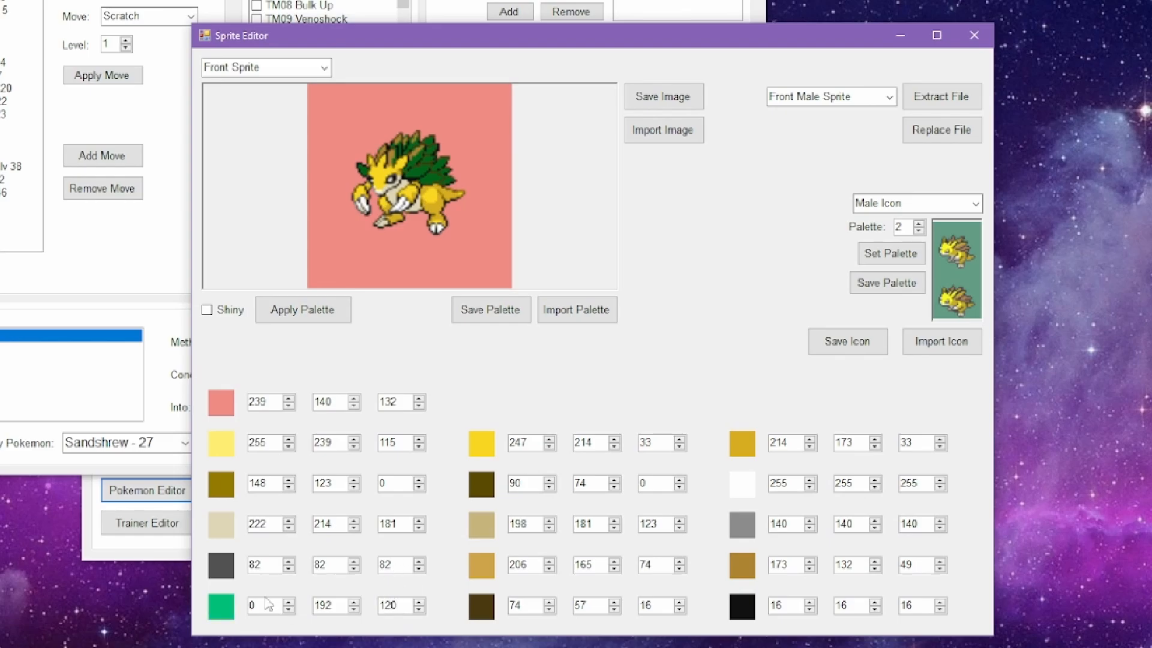
pyautogui.click(337, 309)
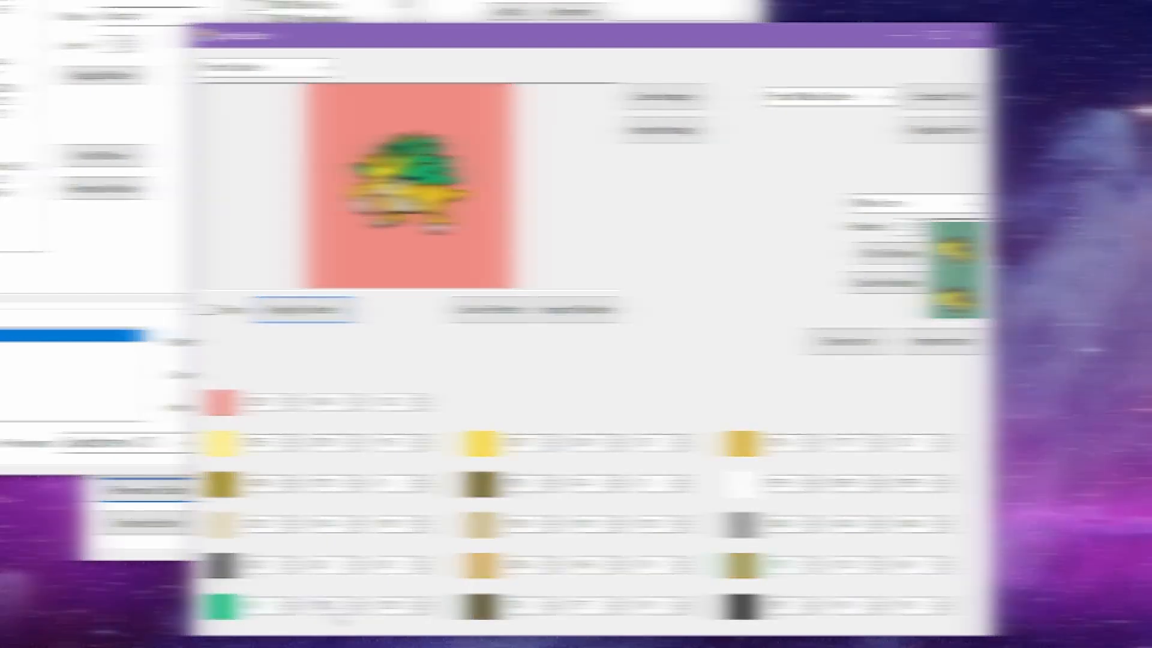
# Step: Set the medium spine green's green value to 140 and red value to 40, the lighter spine green's red value to 60, and apply the palette
pyautogui.click(846, 565)
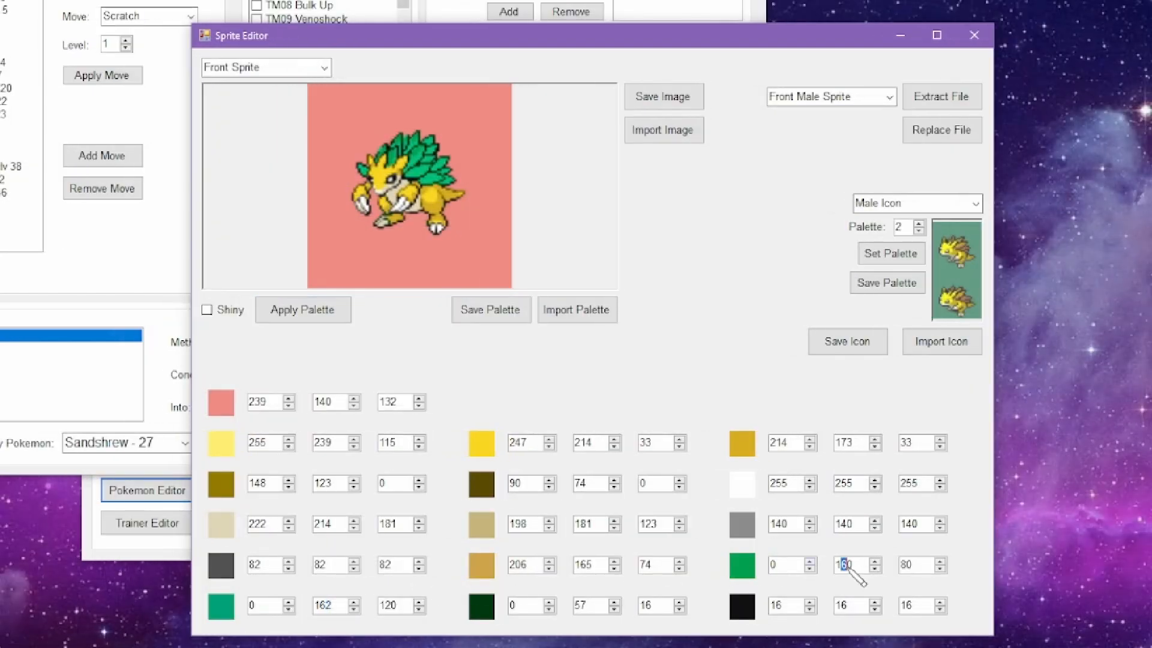
pyautogui.click(336, 311)
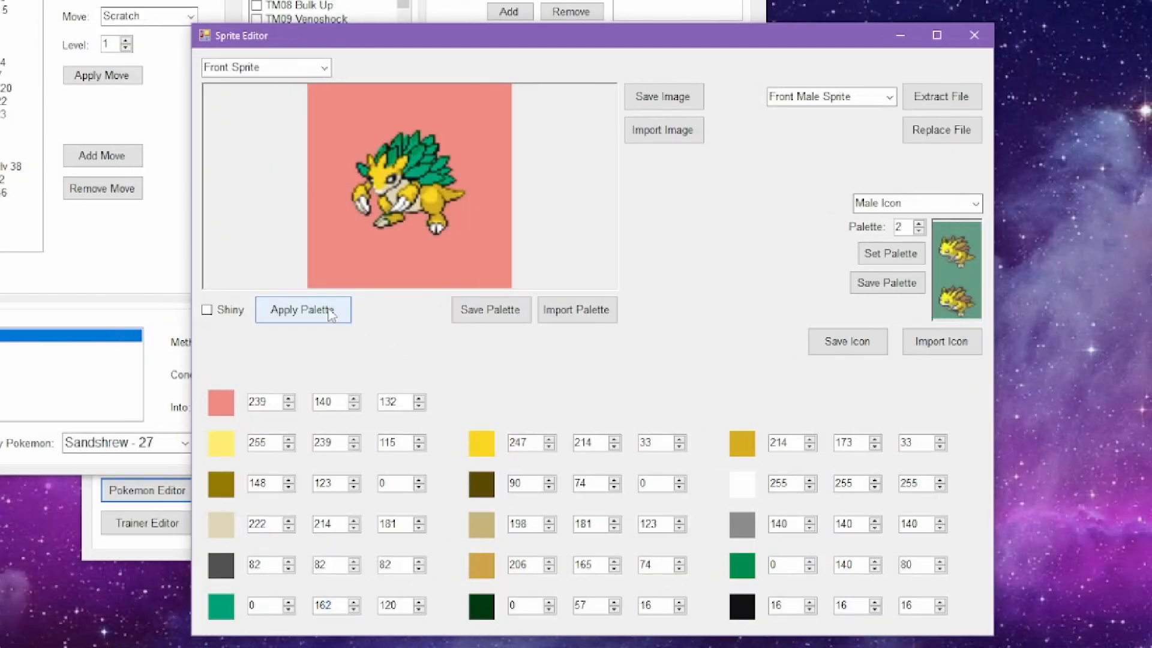
pyautogui.doubleClick(251, 606)
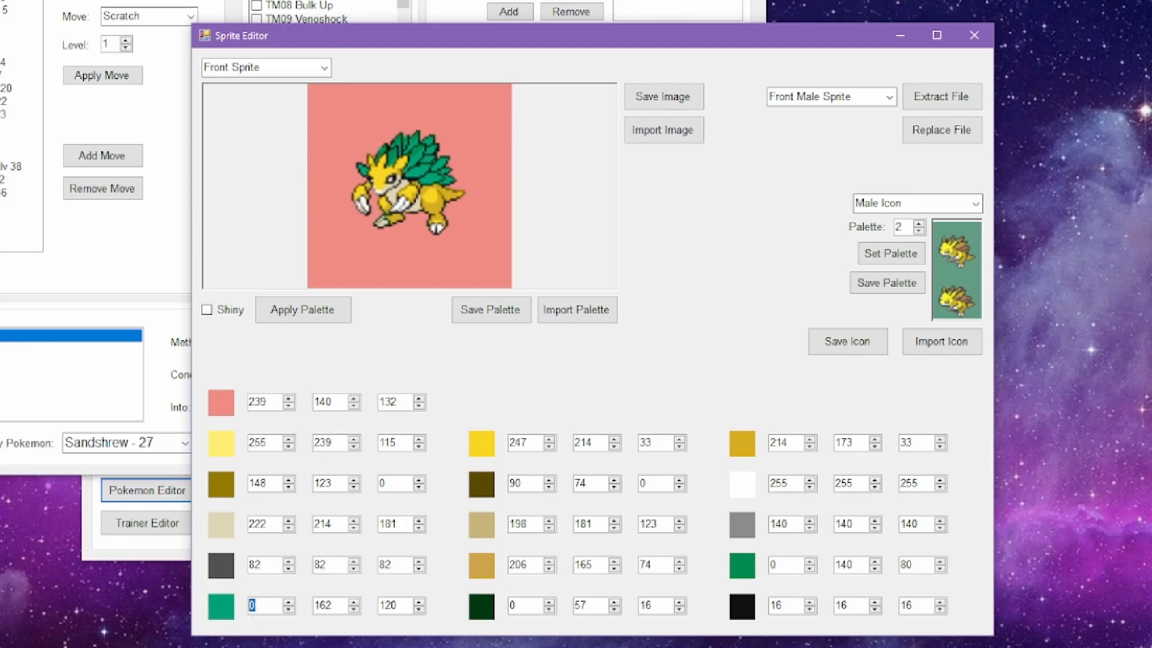
pyautogui.write('60')
pyautogui.doubleClick(777, 564)
pyautogui.write('40')
pyautogui.click(321, 310)
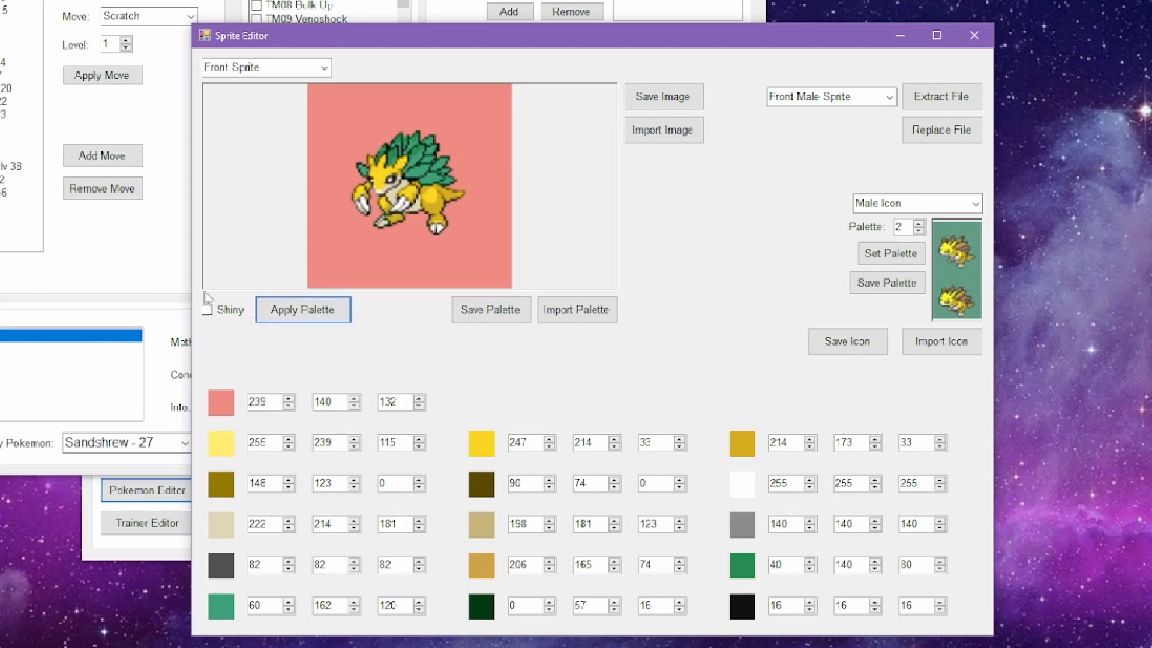
# Step: Show the back sprite, set the light tan highlight (206, 165, 74) to RGB 120, 180, 160, and apply the palette
pyautogui.scroll(-2, 255, 69)
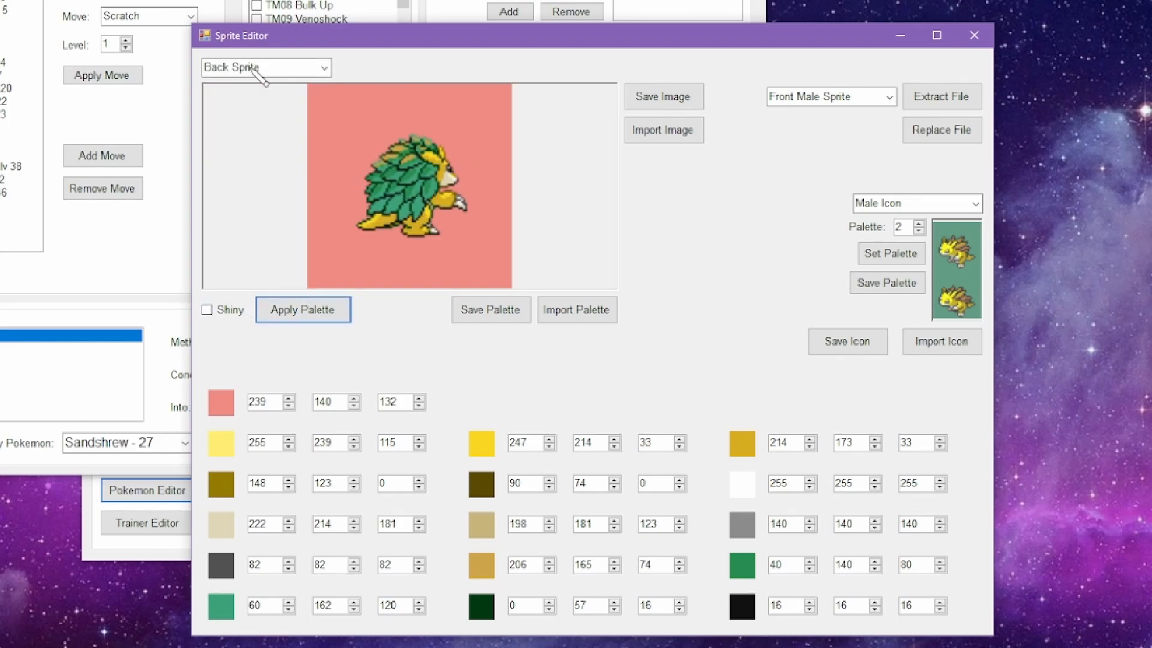
pyautogui.doubleClick(517, 565)
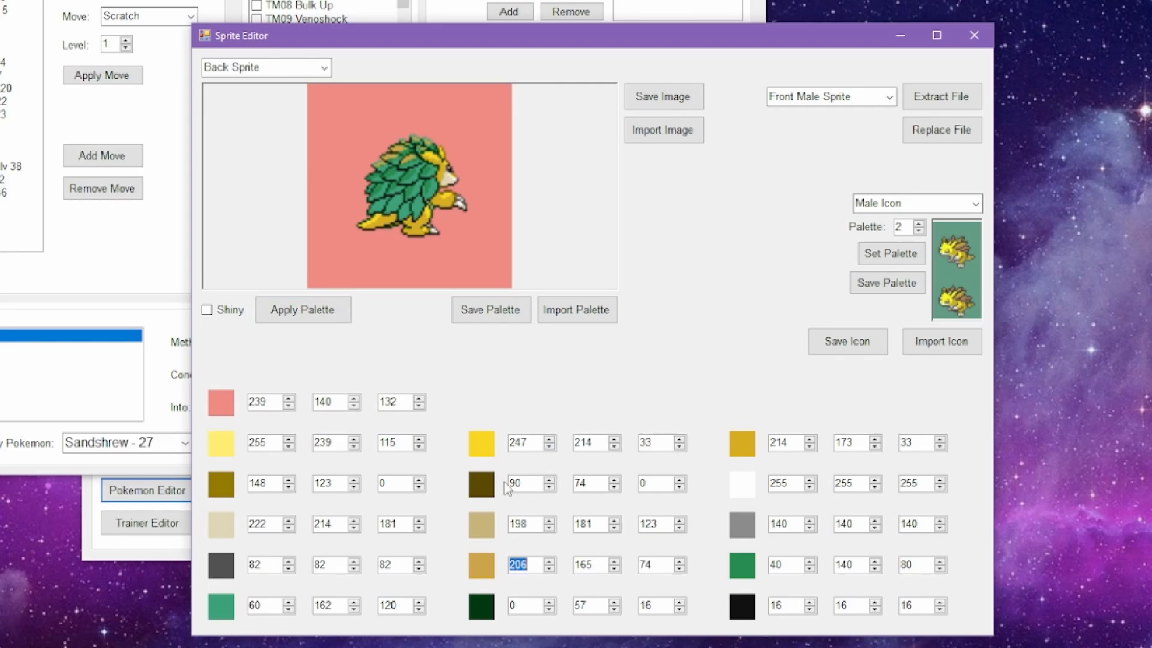
pyautogui.doubleClick(580, 563)
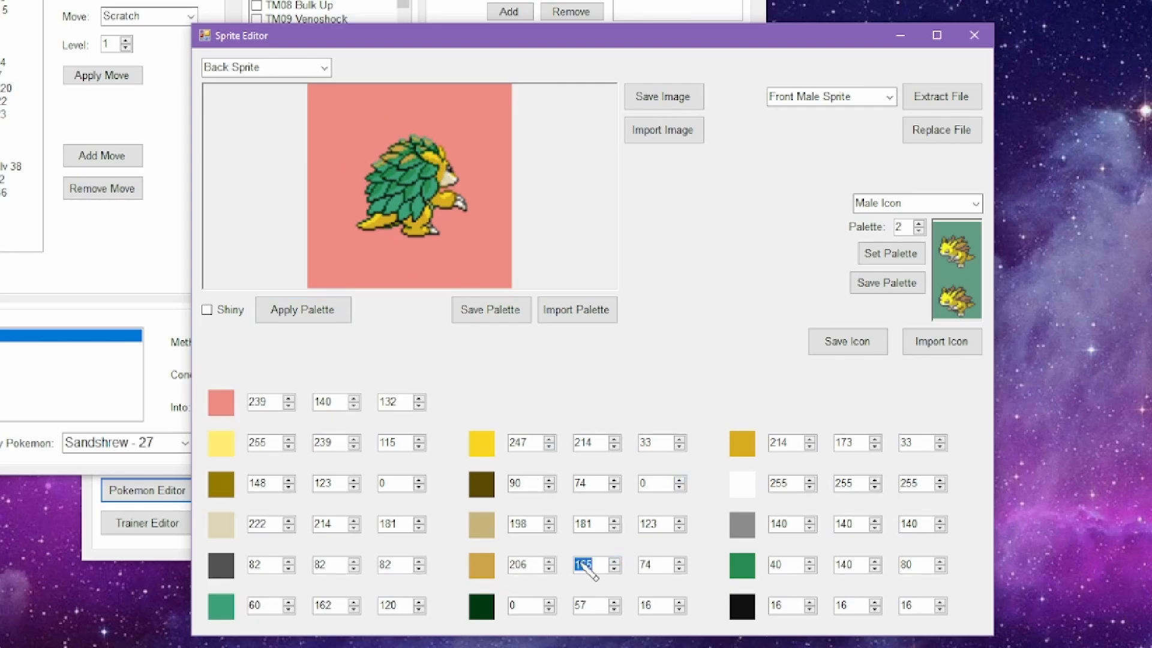
pyautogui.scroll(-1, 288, 72)
pyautogui.scroll(1, 290, 69)
pyautogui.write('180')
pyautogui.press('Tab')
pyautogui.write('160')
pyautogui.doubleClick(518, 564)
pyautogui.write('120')
pyautogui.click(302, 310)
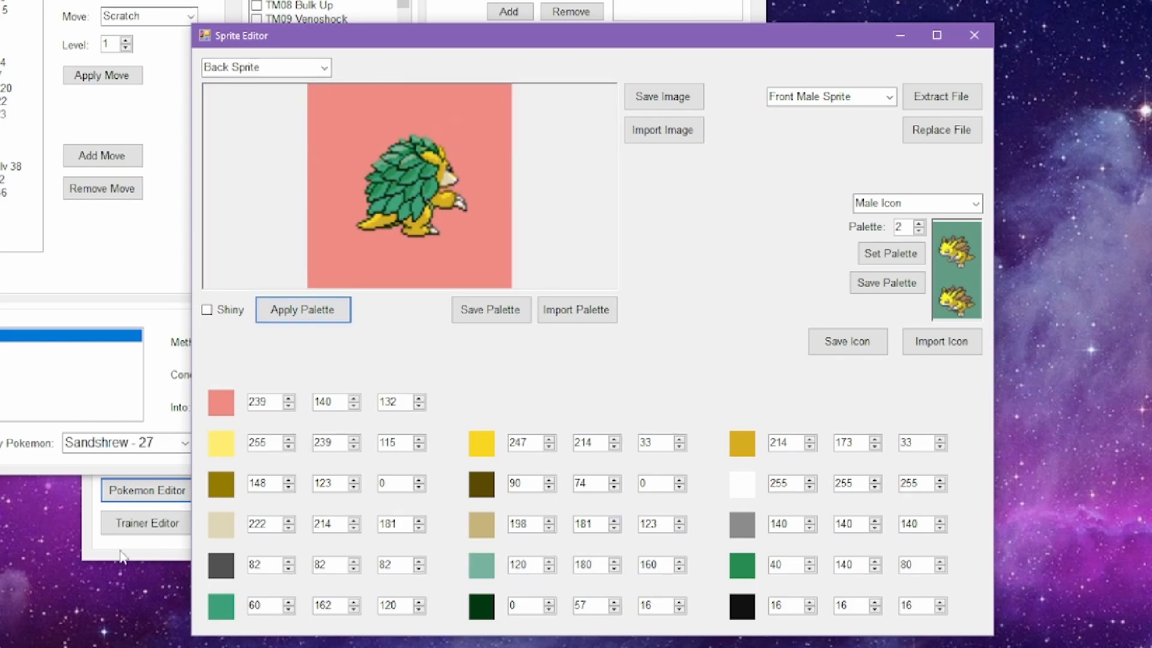
# Step: Save the ROM over the existing SpriteTutorial.nds in the HackingTutorial folder
pyautogui.click(121, 551)
pyautogui.click(574, 223)
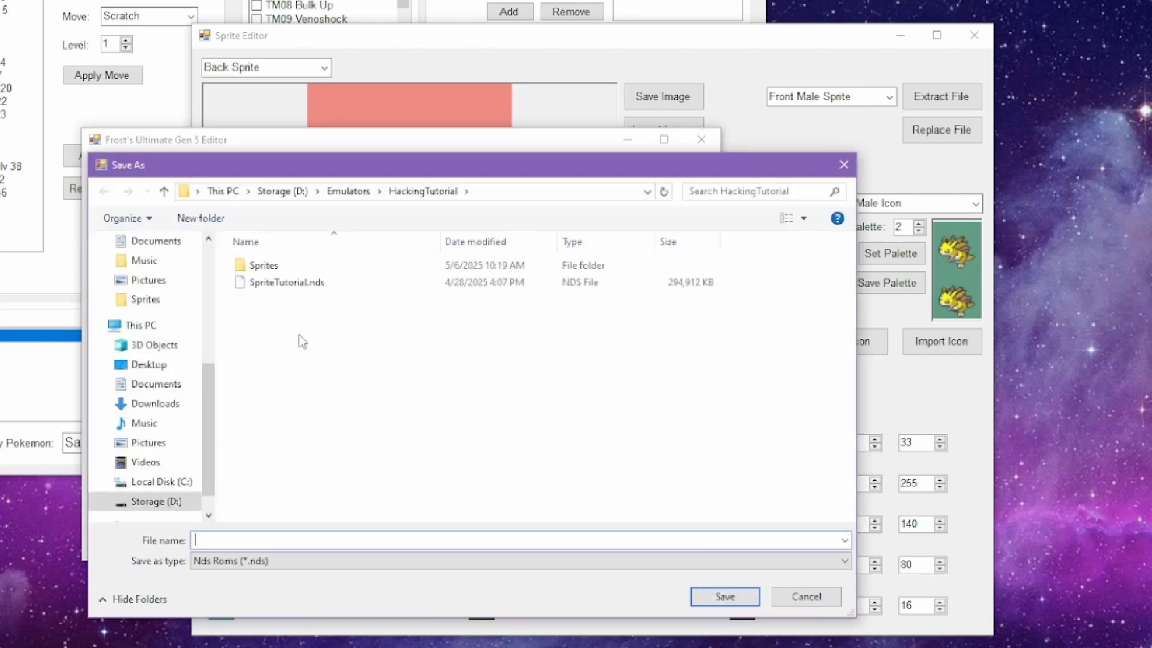
pyautogui.doubleClick(282, 284)
pyautogui.click(466, 322)
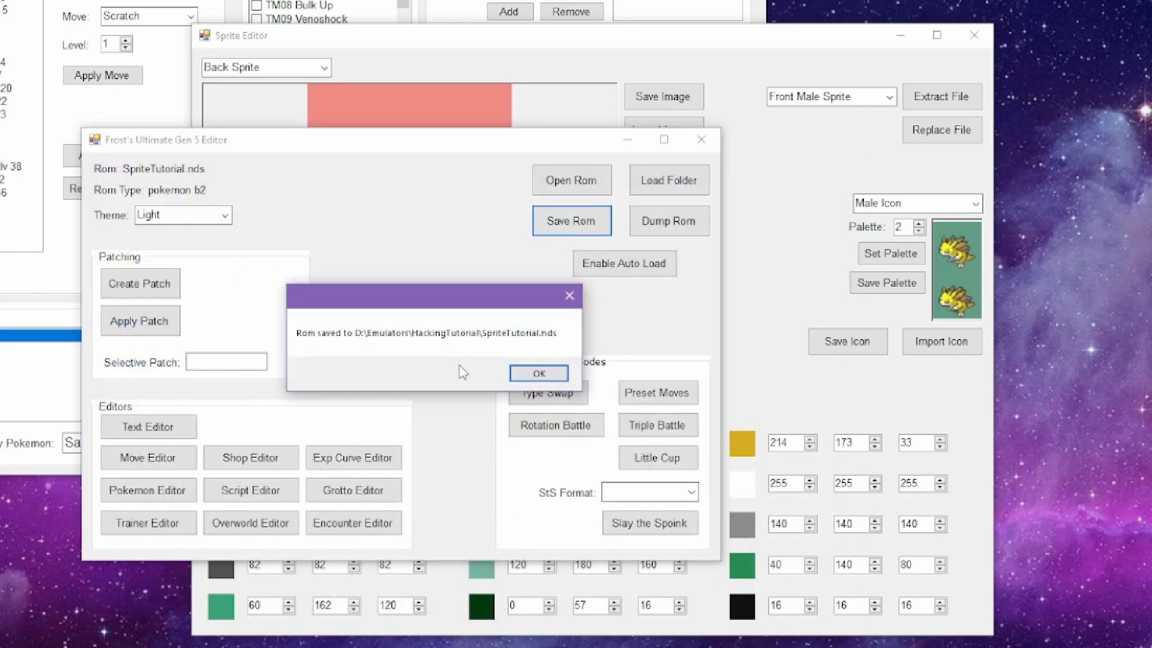
pyautogui.click(571, 376)
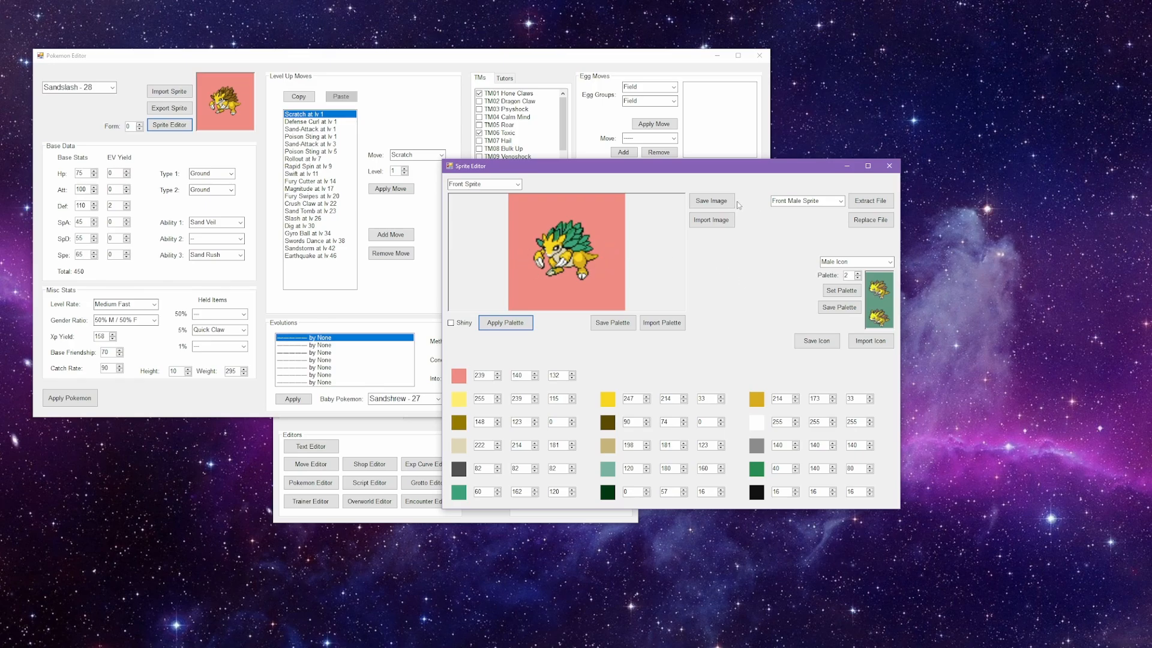
# Step: Export the front sprite image as FrontSprite.png into the Sandslash folder inside HackingTutorial's Sprites folder
pyautogui.click(712, 201)
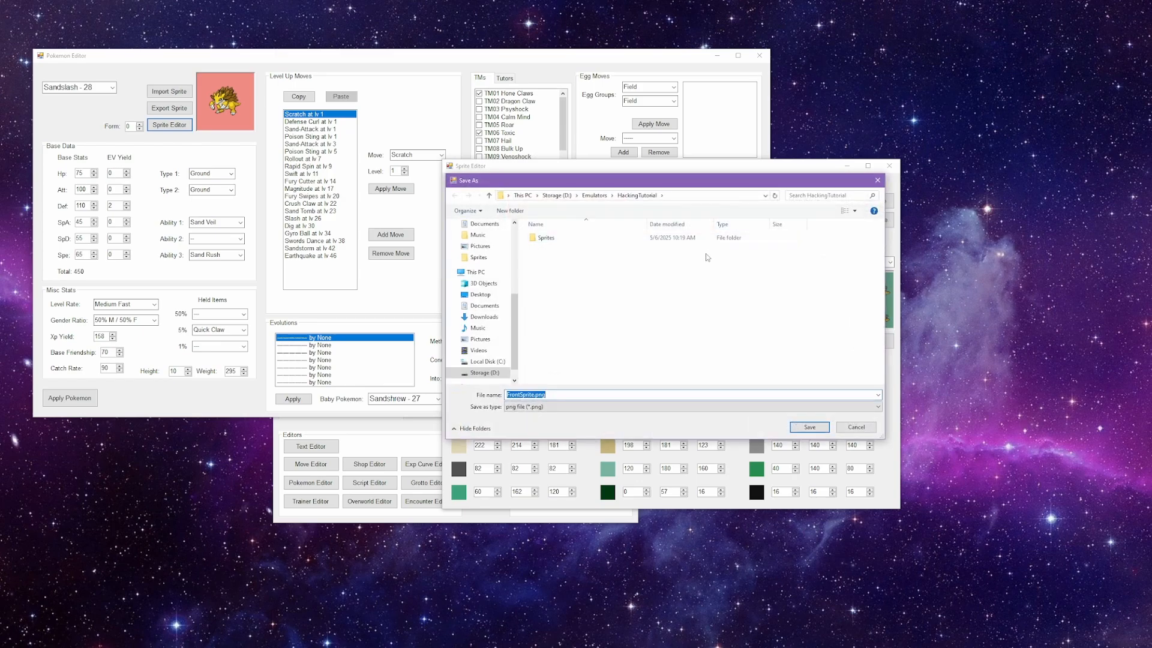
pyautogui.doubleClick(600, 239)
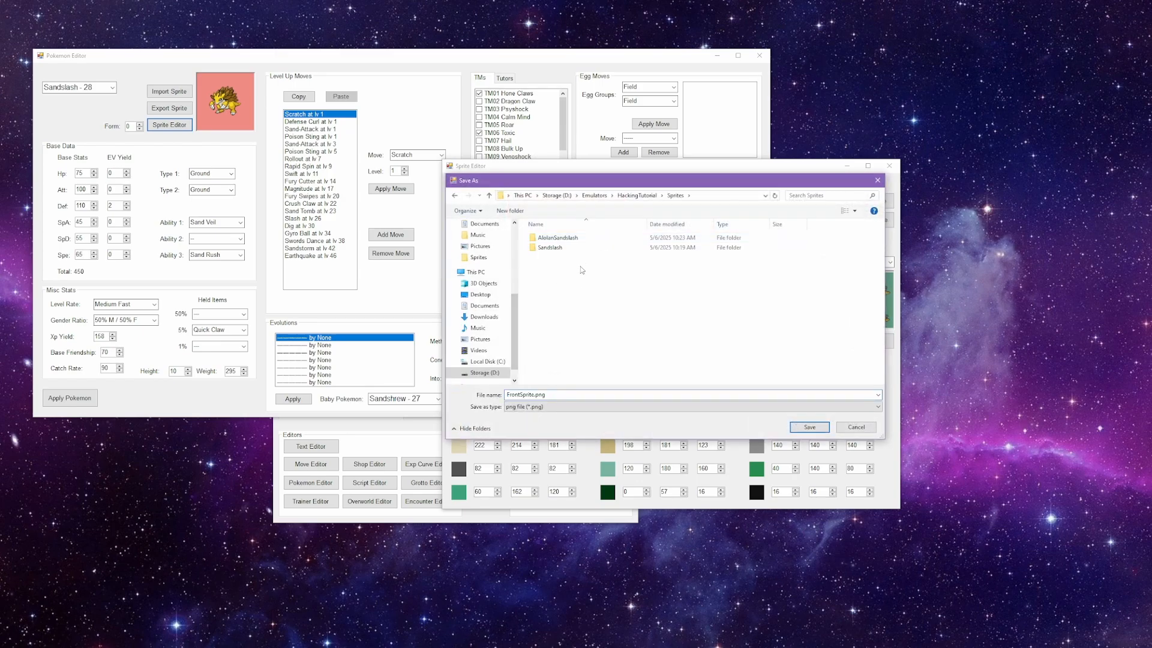
pyautogui.doubleClick(582, 248)
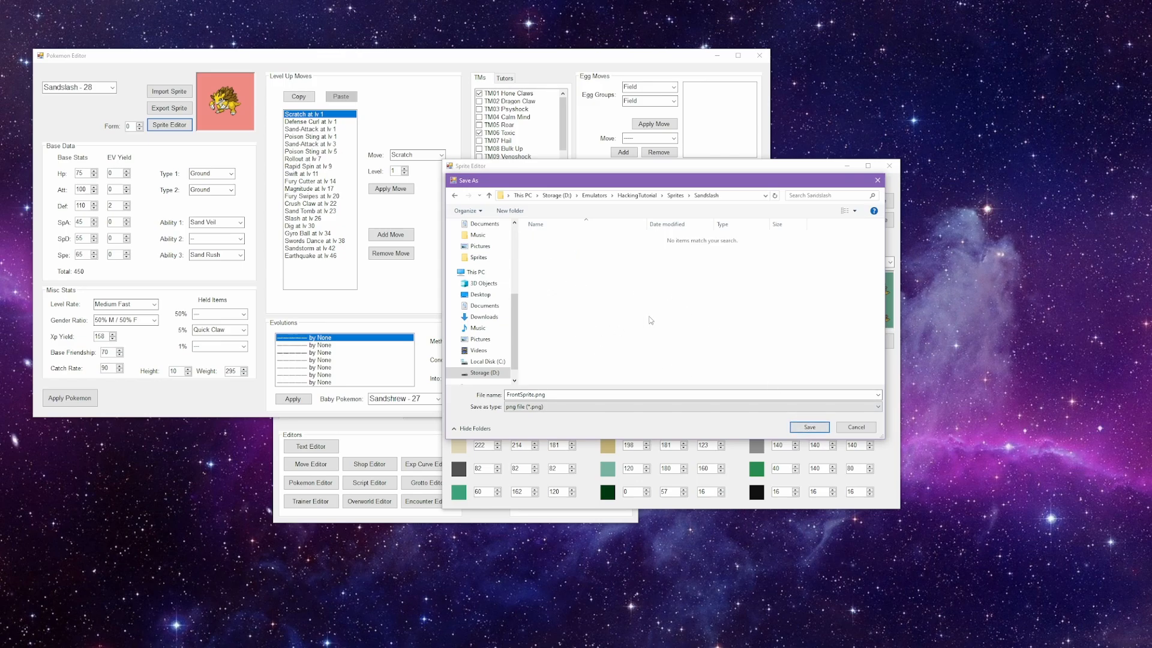
pyautogui.click(489, 196)
pyautogui.click(489, 196)
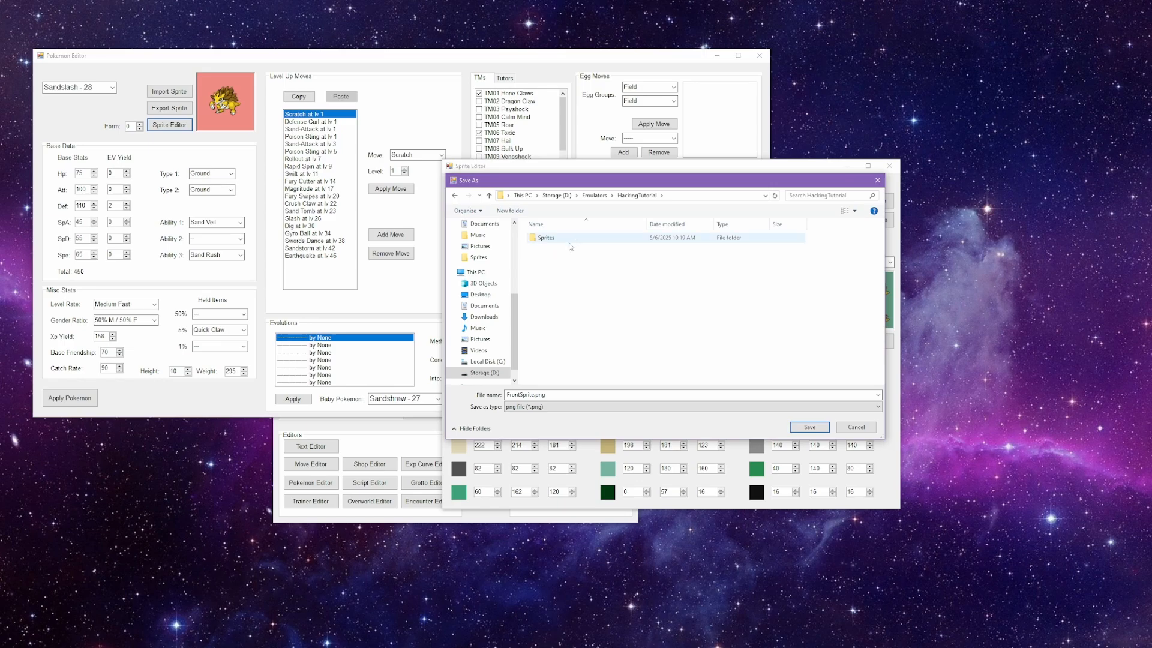
pyautogui.doubleClick(581, 238)
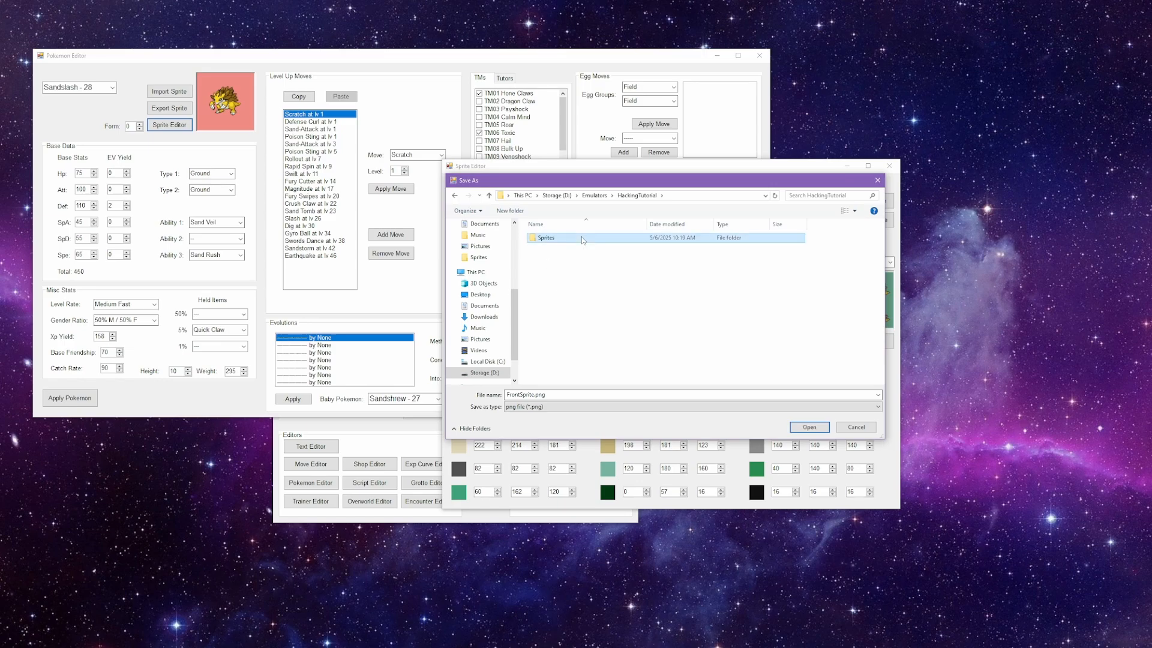
pyautogui.doubleClick(575, 248)
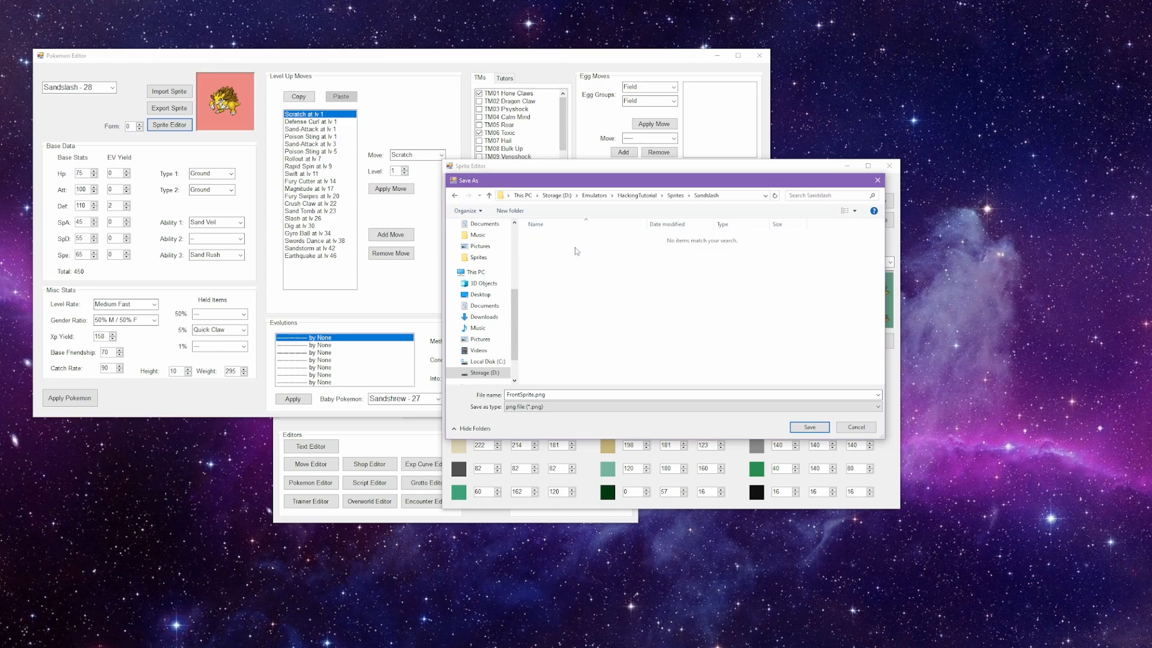
pyautogui.click(807, 427)
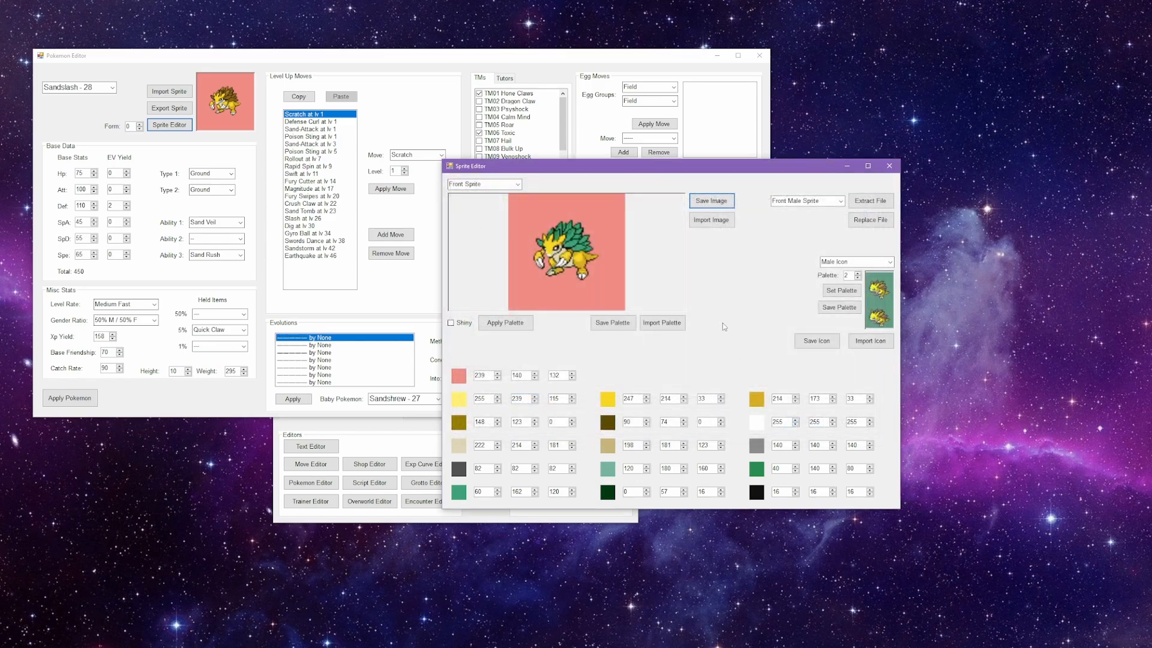
# Step: Export the front rig, back sprite and back rig images under their suggested names into the same Sandslash folder
pyautogui.scroll(-1, 495, 186)
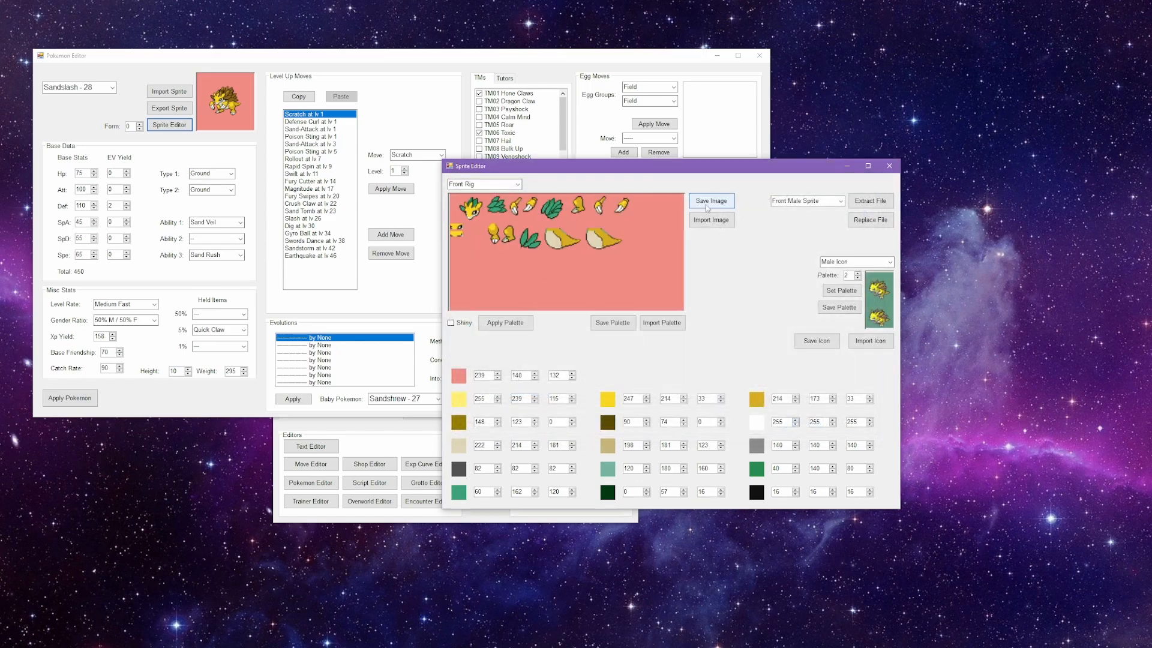
pyautogui.click(711, 200)
pyautogui.click(794, 429)
pyautogui.scroll(-1, 495, 186)
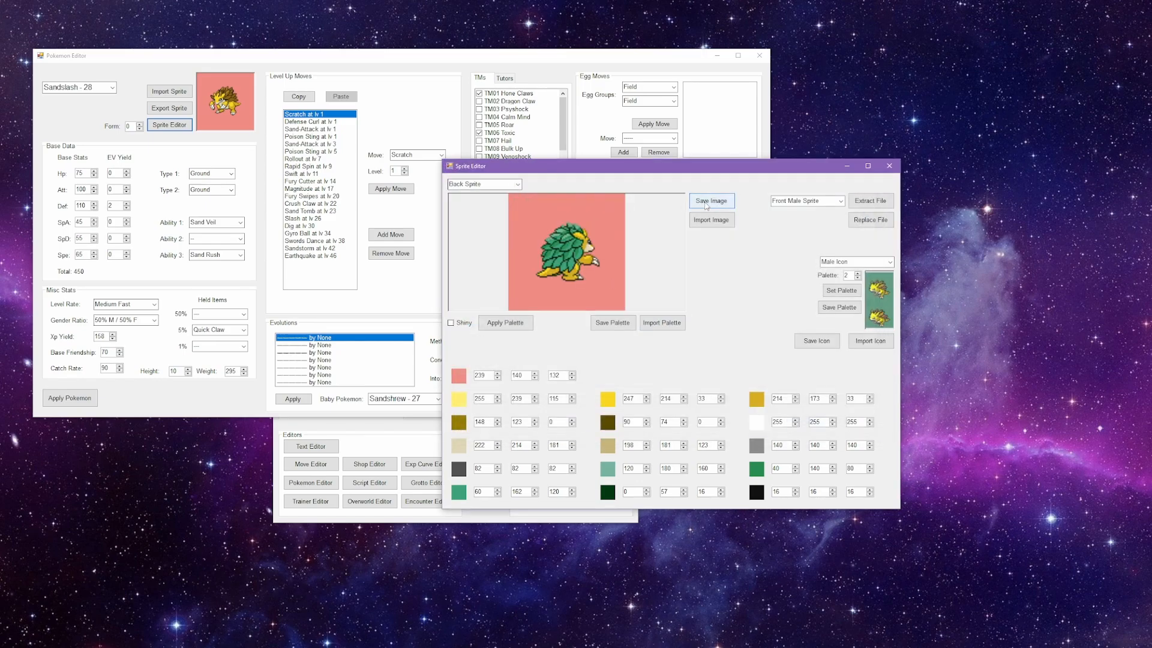
pyautogui.click(711, 200)
pyautogui.click(807, 426)
pyautogui.scroll(-1, 496, 186)
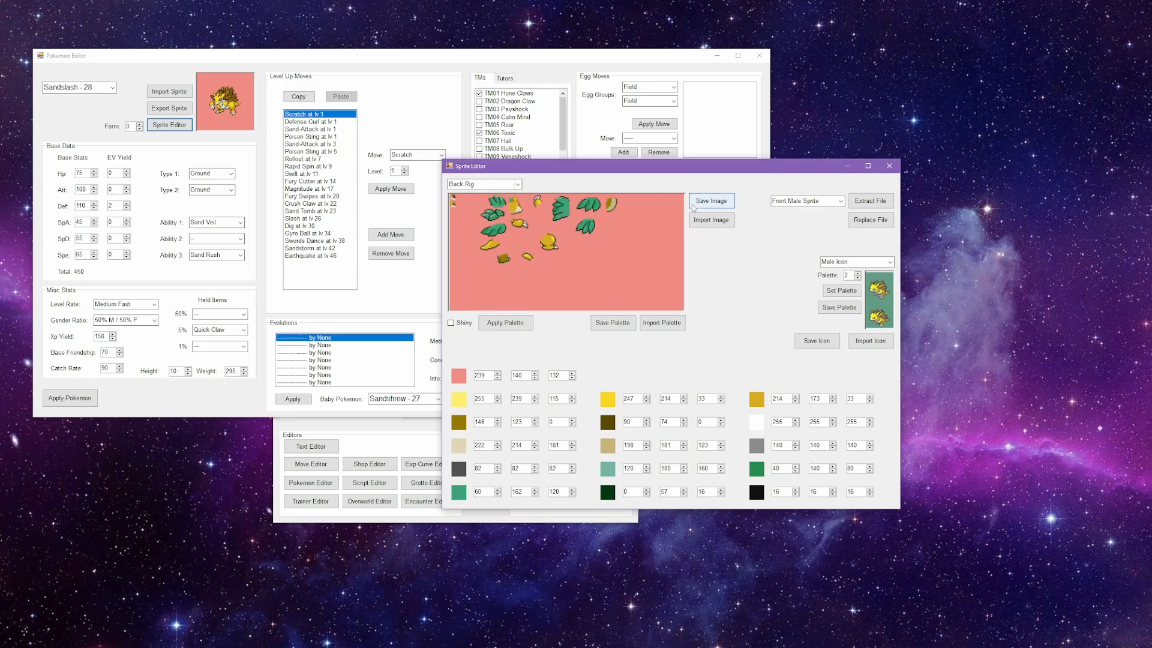
pyautogui.click(711, 200)
pyautogui.click(802, 427)
# Step: Show the front sprite again and export its palette as Palette.png into the Sandslash folder
pyautogui.scroll(3, 512, 186)
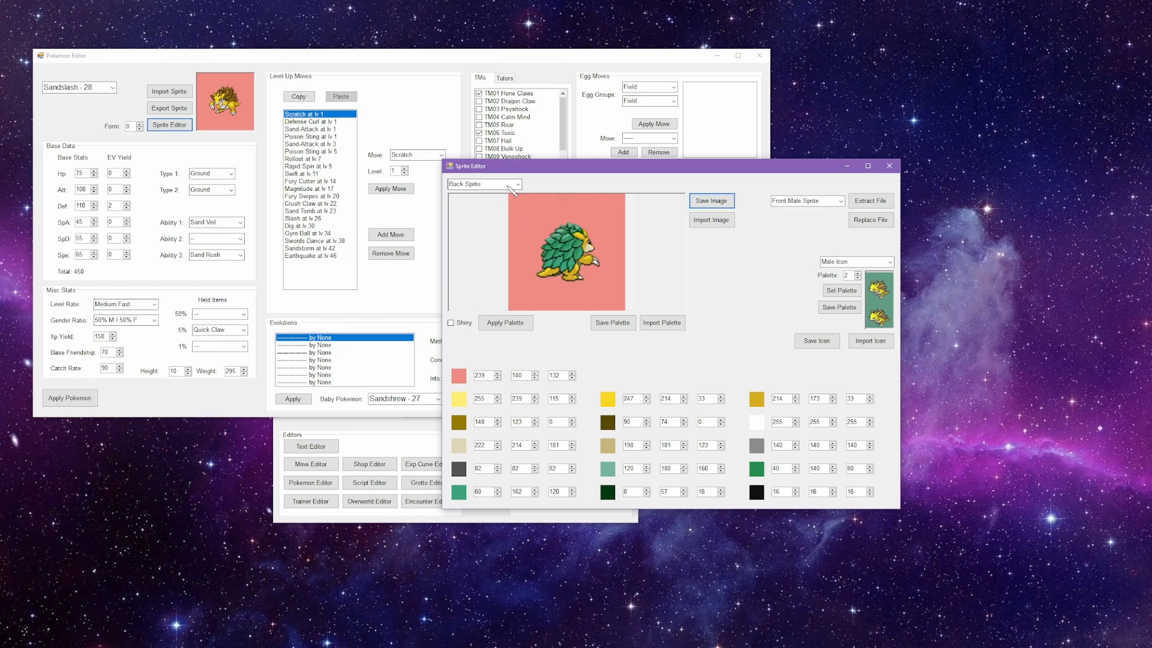
pyautogui.scroll(-3, 511, 186)
pyautogui.click(515, 184)
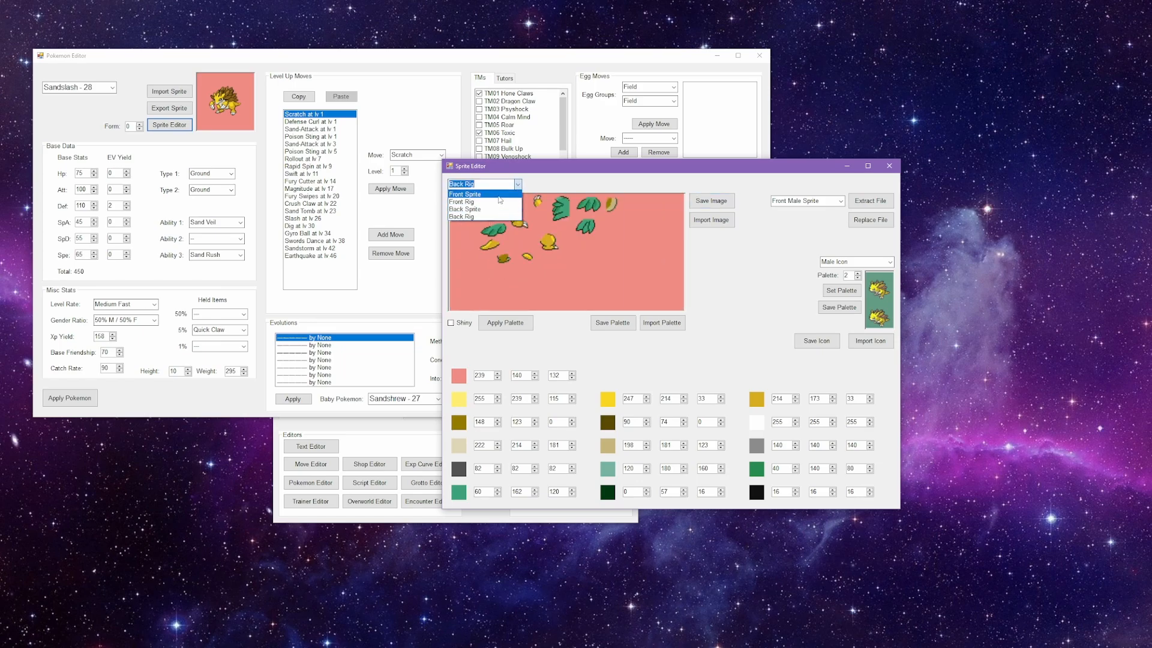
pyautogui.click(500, 195)
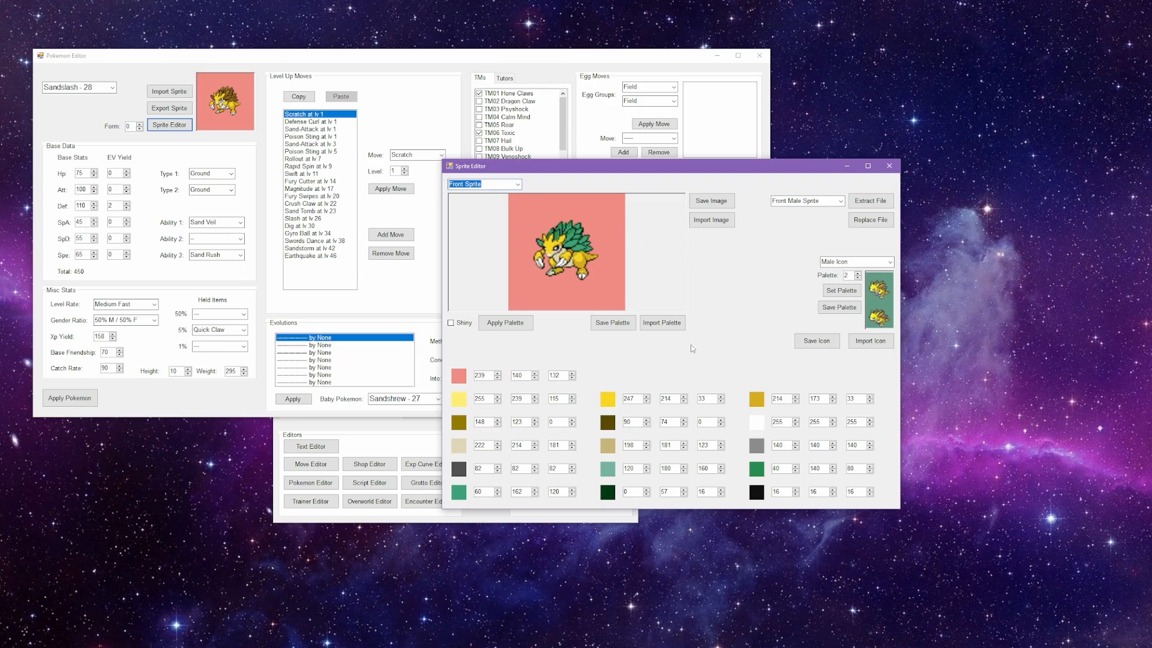
pyautogui.click(614, 324)
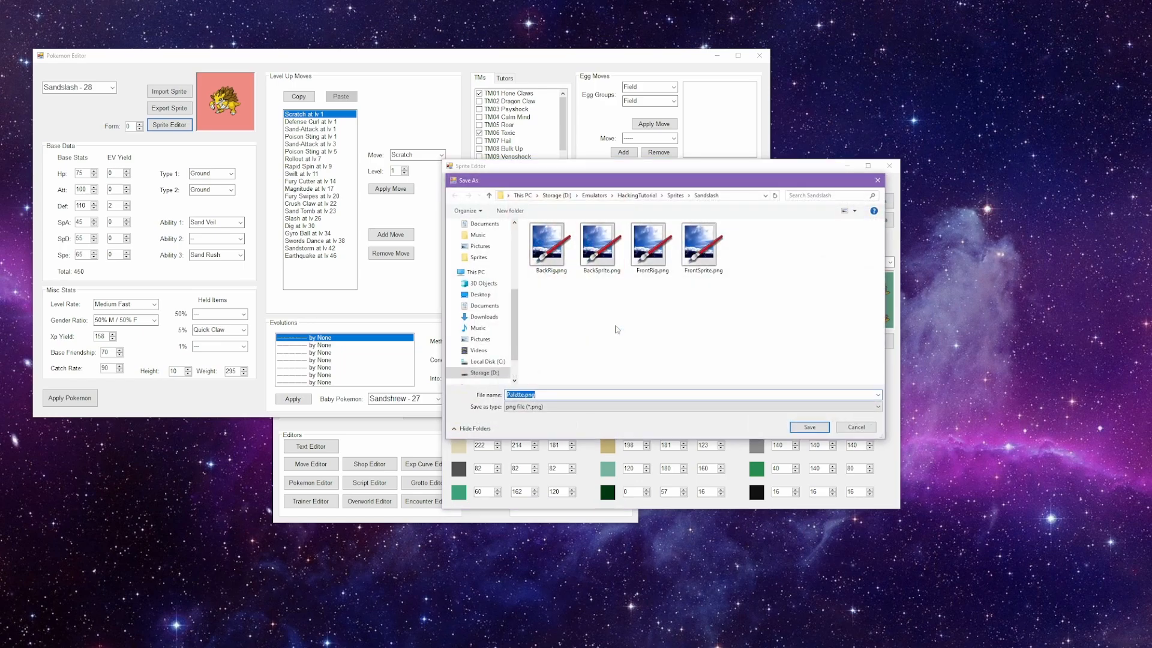
pyautogui.click(809, 427)
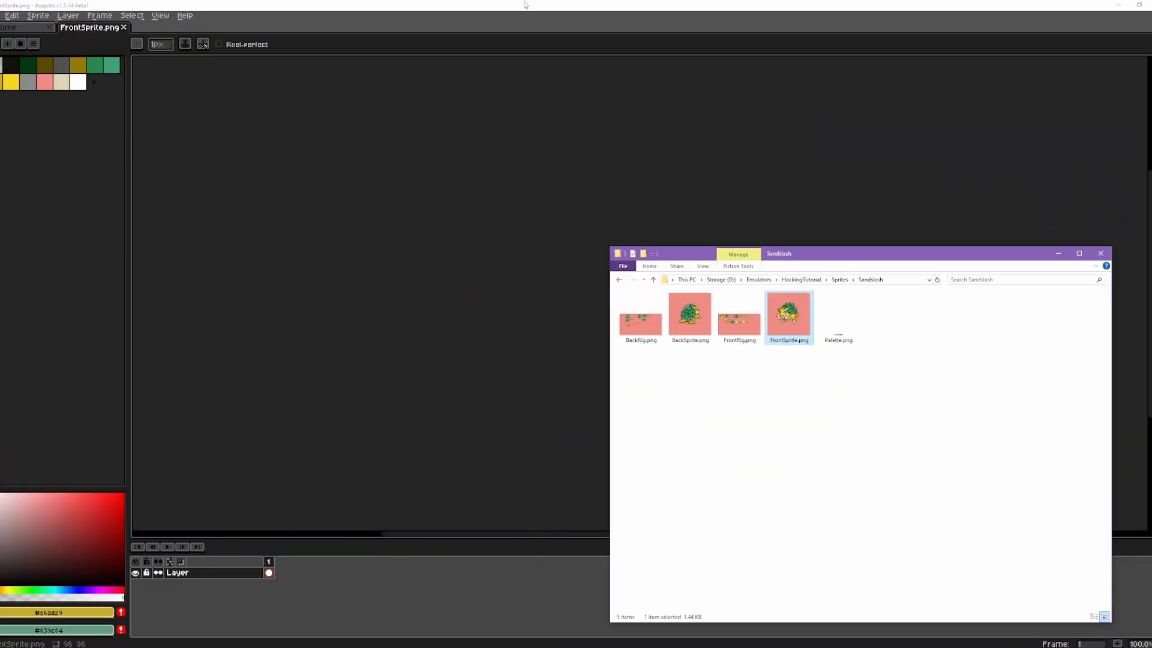
# Step: Switch to Aseprite and convert the open FrontSprite.png to Indexed color mode
pyautogui.click(525, 5)
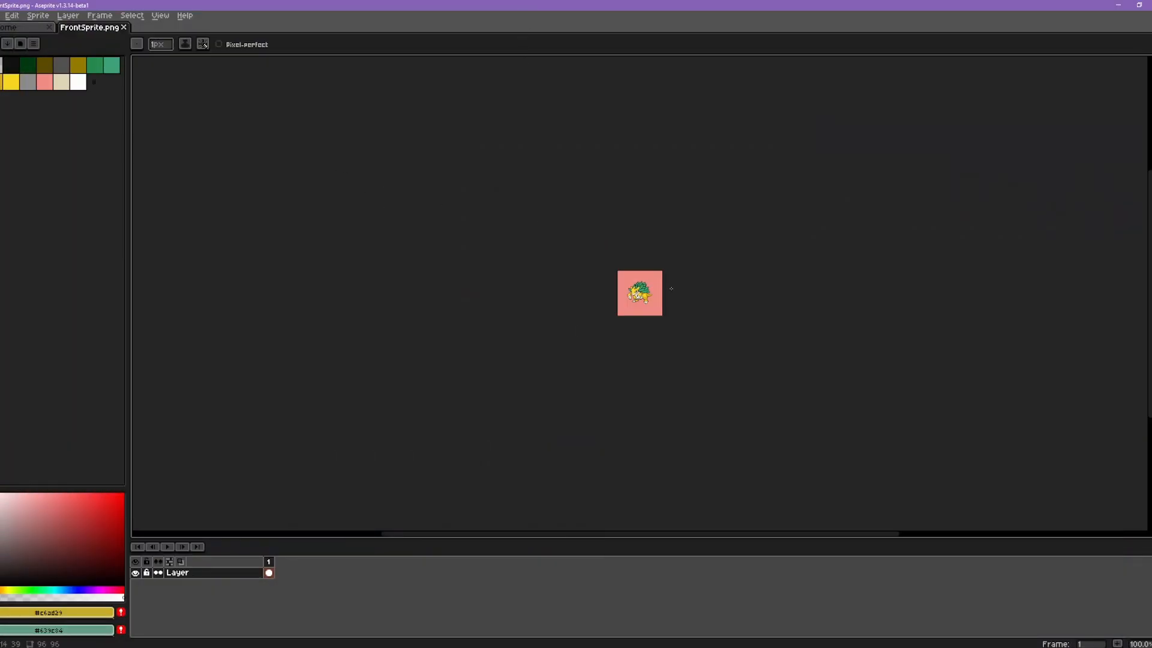
pyautogui.scroll(6, 633, 265)
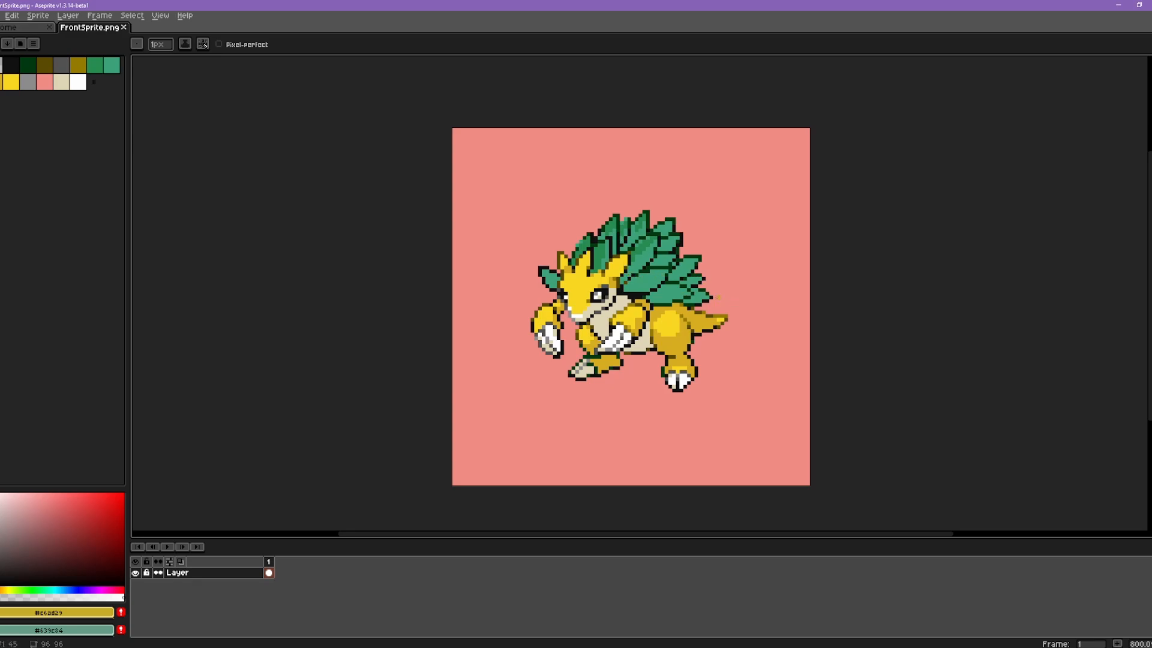
pyautogui.click(35, 17)
pyautogui.moveTo(40, 38)
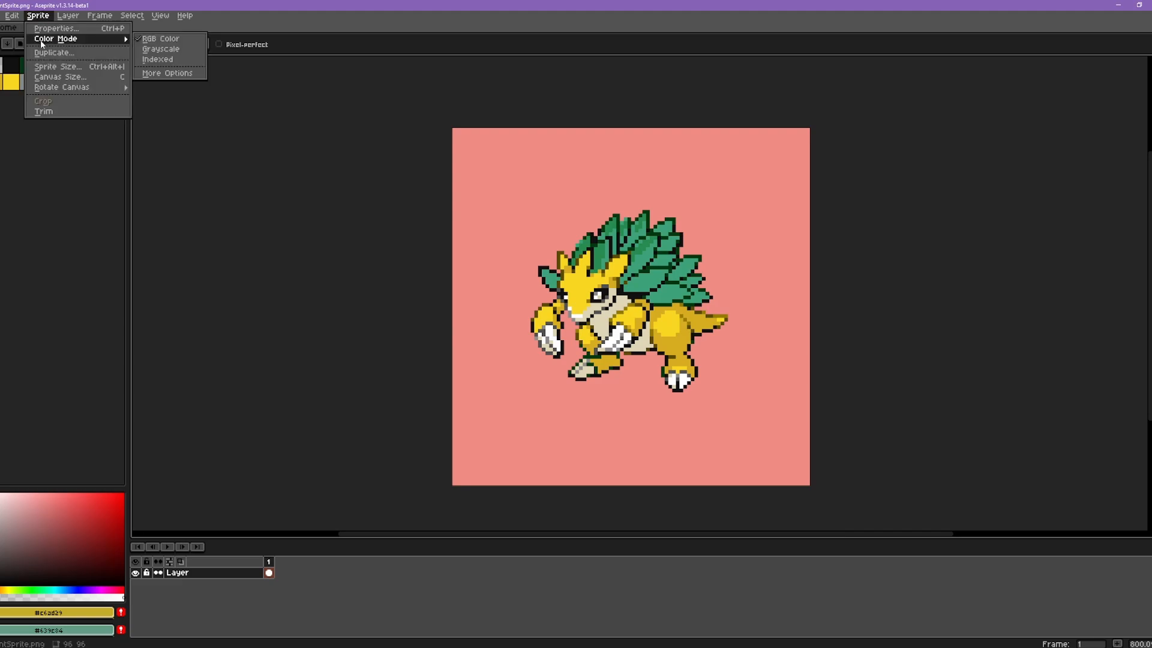
pyautogui.click(172, 58)
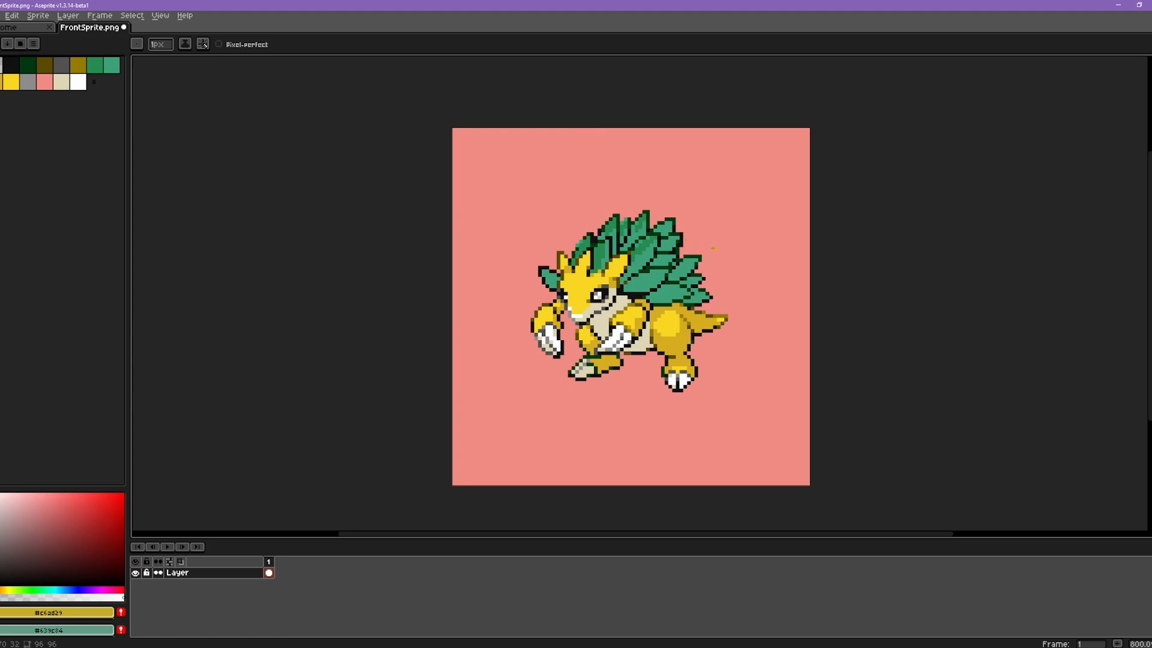
# Step: Load the exported Sandslash palette into the sprite and remap its colours to that palette
pyautogui.click(34, 44)
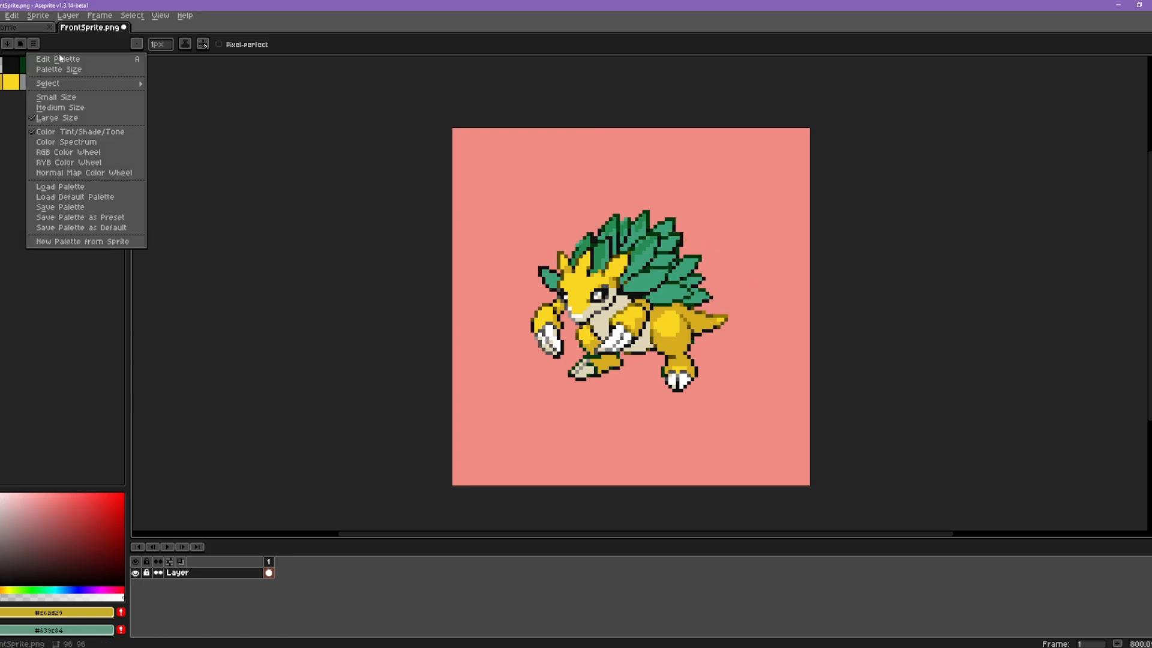
pyautogui.click(76, 187)
pyautogui.doubleClick(22, 94)
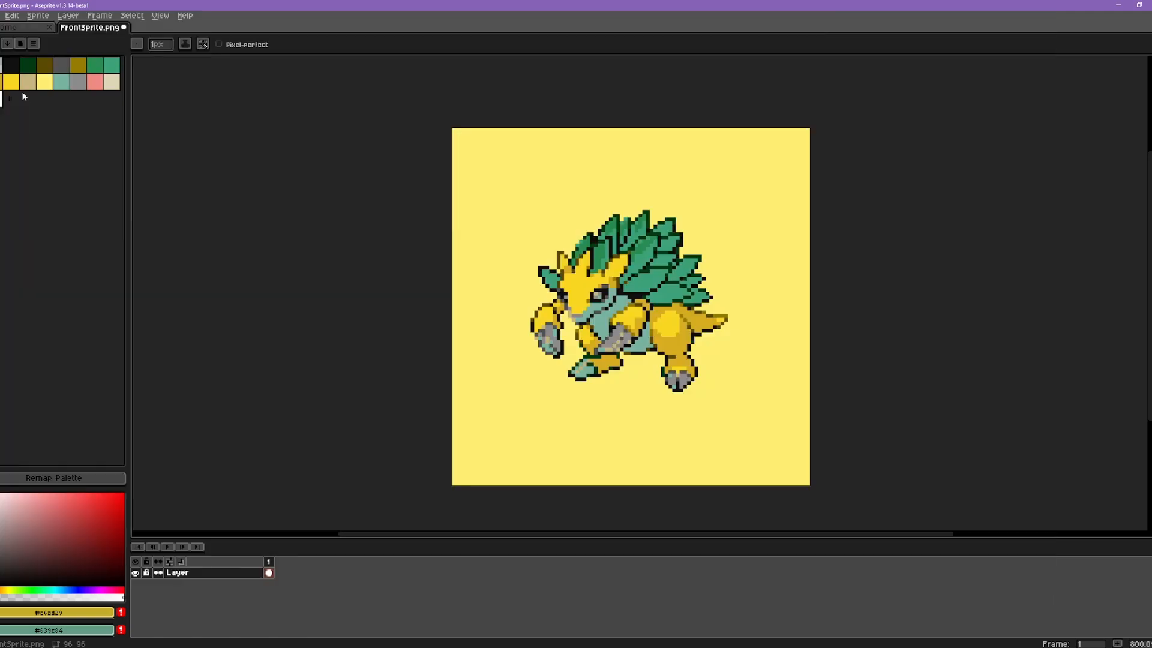
pyautogui.click(53, 478)
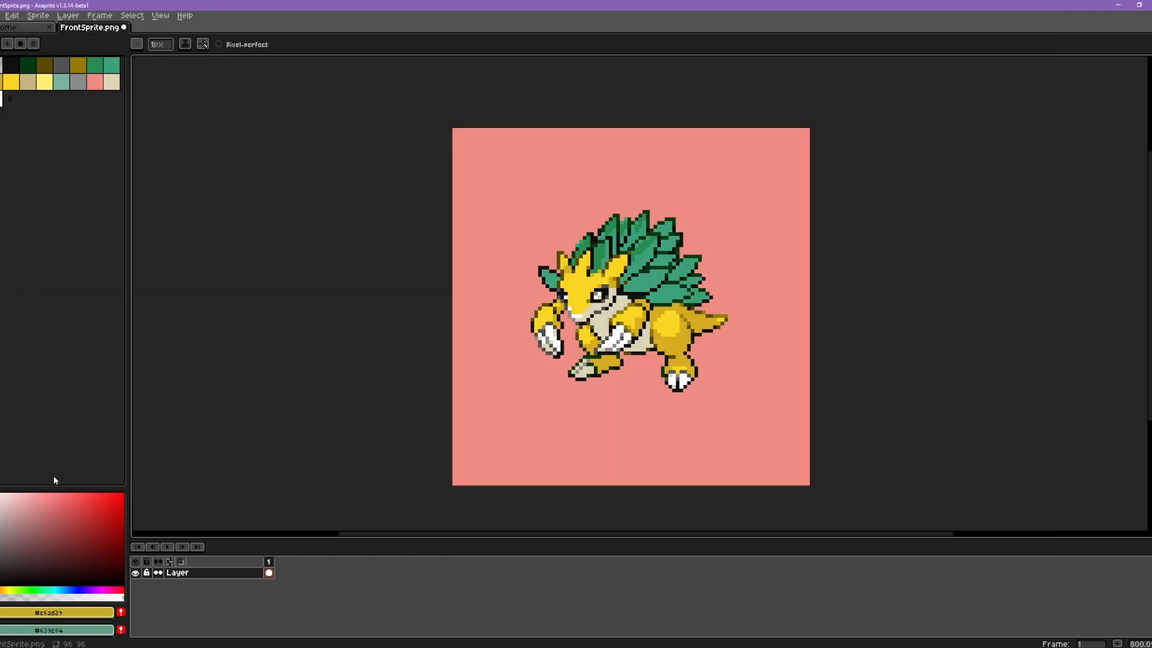
# Step: Try filling the white areas with the spines' lighter green and the beige areas with their darker green, using a non-contiguous Paint Bucket
pyautogui.moveTo(739, 454); pyautogui.dragTo(710, 442)
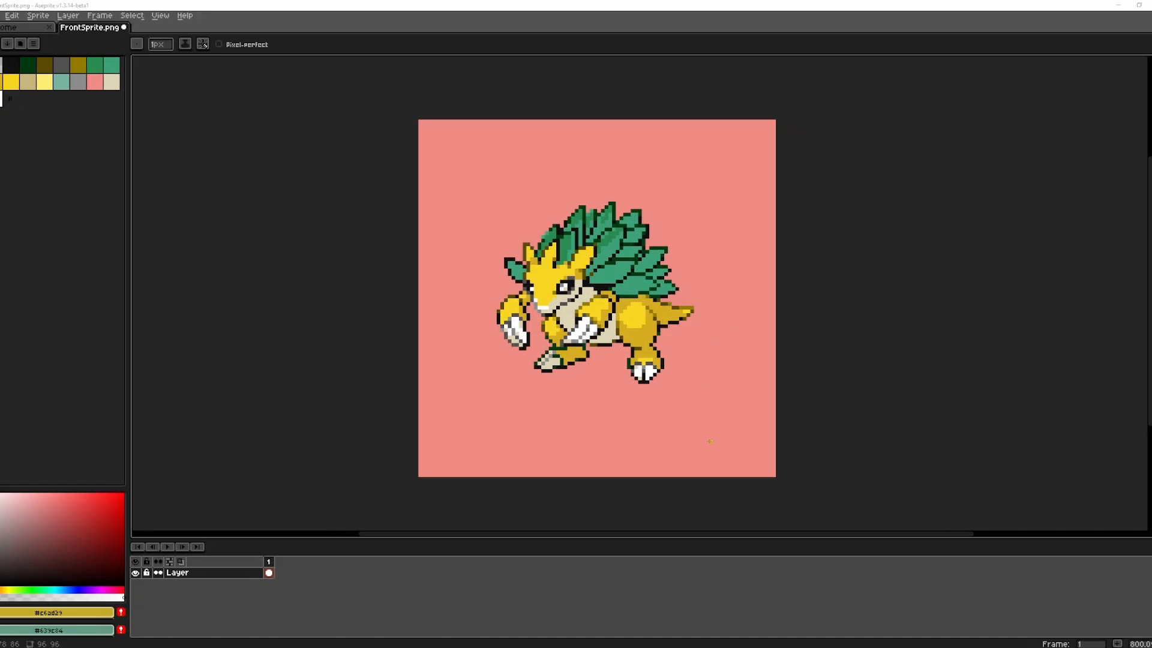
pyautogui.scroll(2, 596, 351)
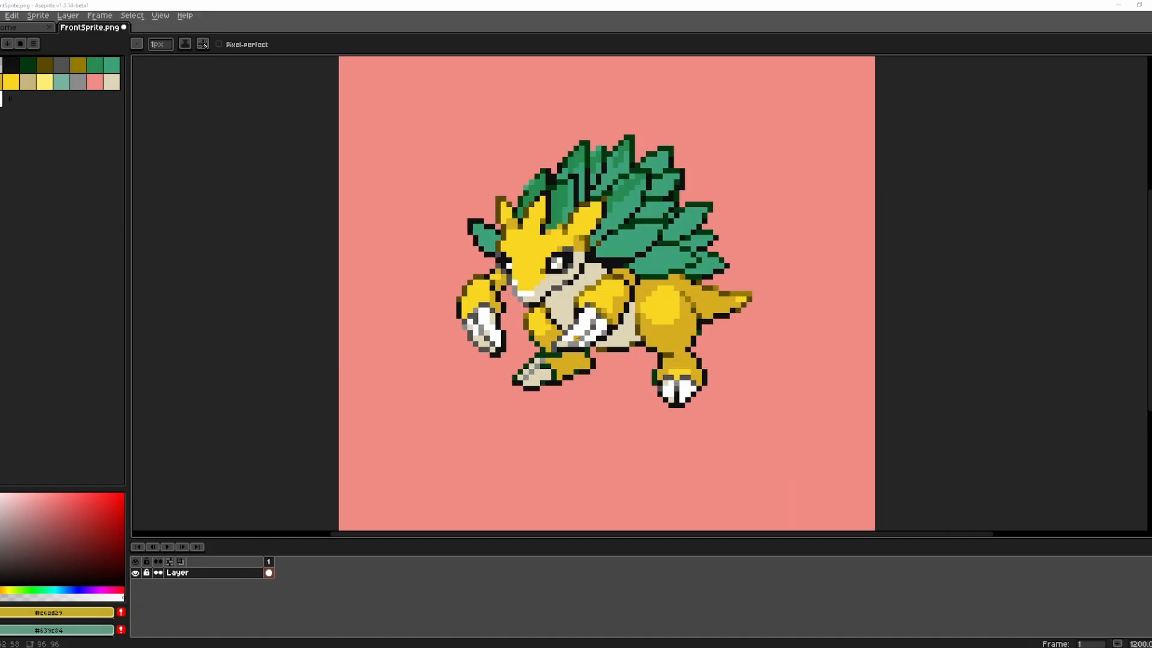
pyautogui.keyDown('alt'); pyautogui.click(709, 259); pyautogui.keyUp('alt')
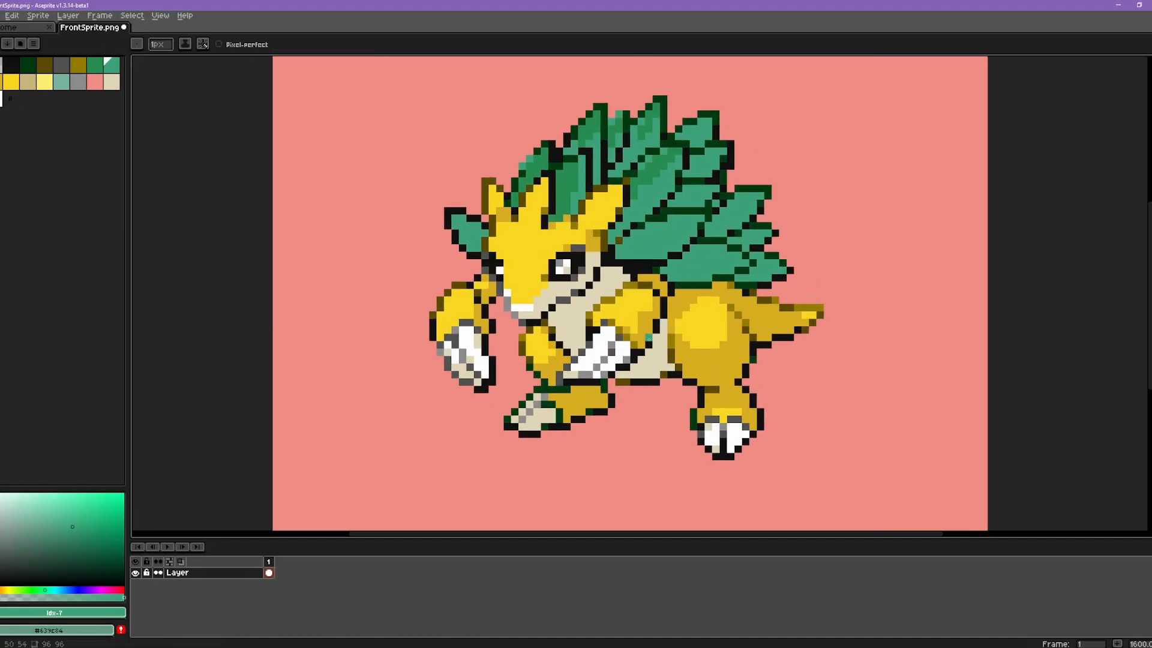
pyautogui.click(597, 355)
pyautogui.keyDown('alt'); pyautogui.click(659, 175); pyautogui.keyUp('alt')
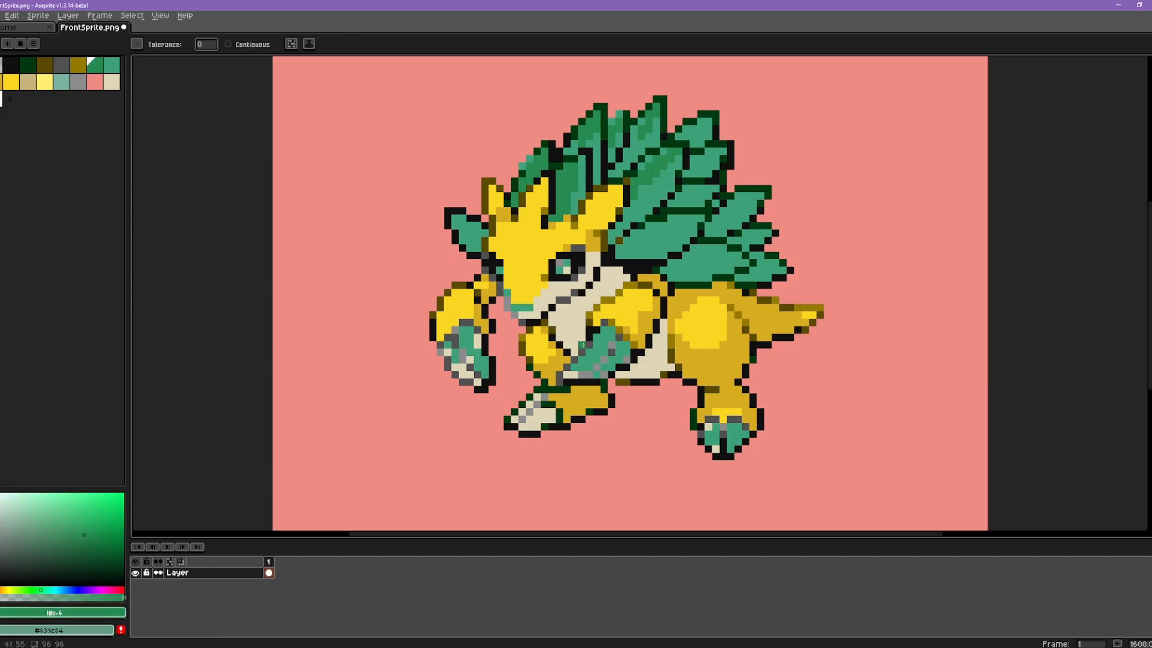
pyautogui.click(574, 375)
pyautogui.scroll(-3, 670, 396)
pyautogui.scroll(2, 670, 396)
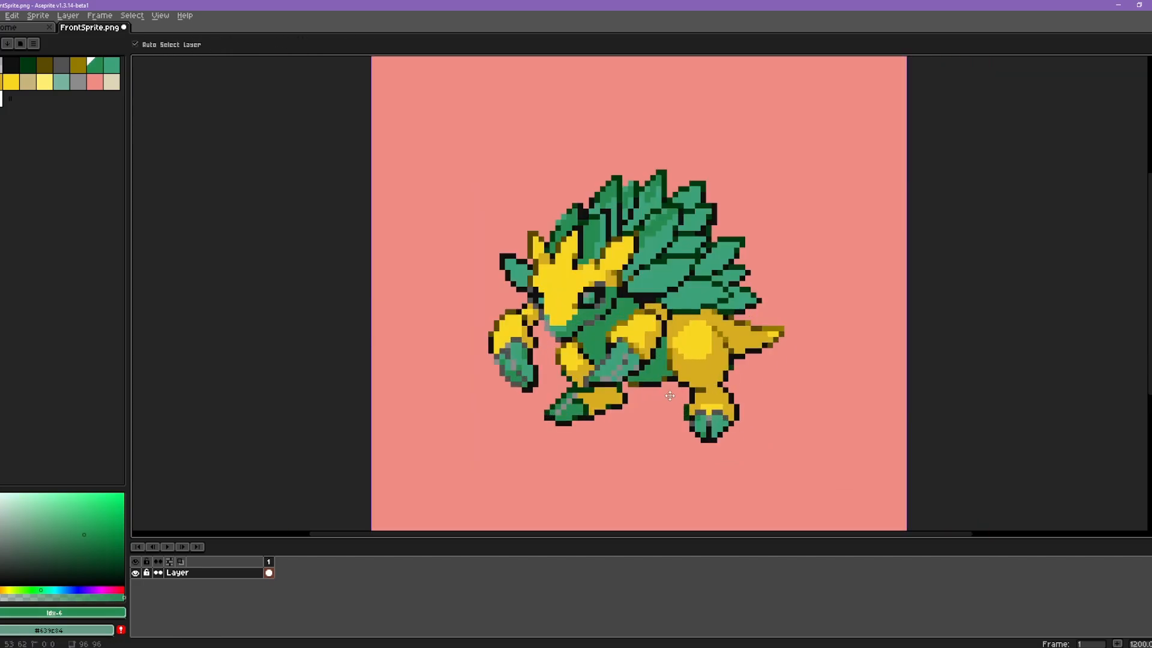
# Step: Undo both Paint Bucket fills on the white and beige areas
pyautogui.press('g')
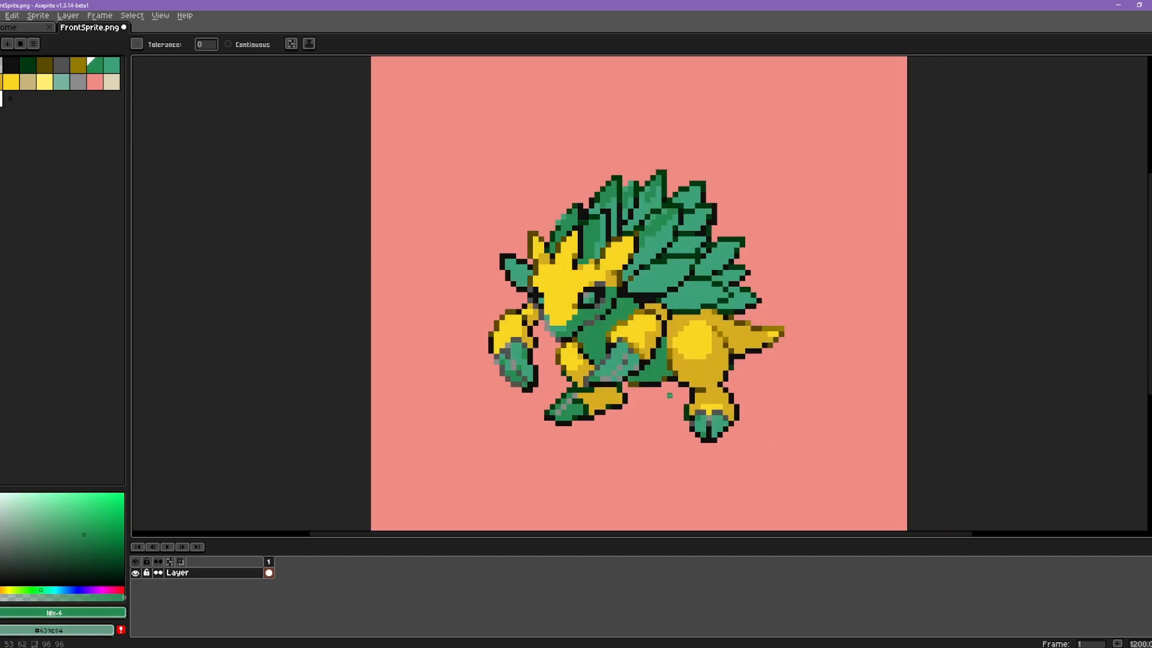
pyautogui.hotkey('ctrl', 'z')
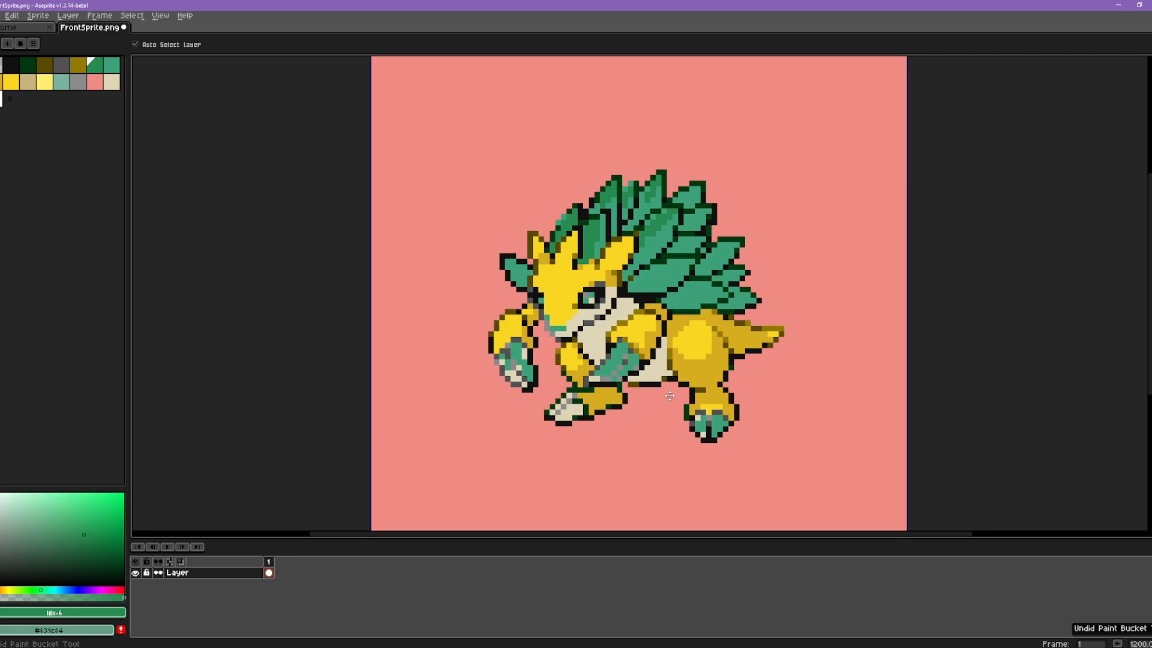
pyautogui.hotkey('ctrl', 'z')
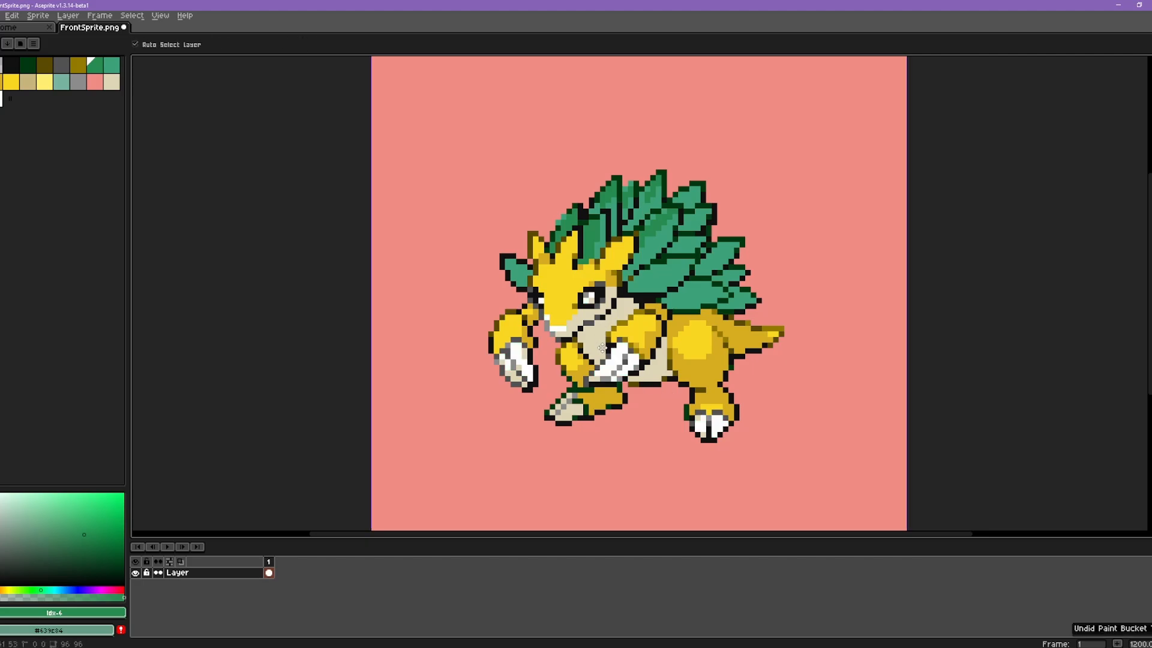
# Step: Make the Paint Bucket contiguous and try the spines' darker green on the white hand claws, undoing the fills
pyautogui.scroll(3, 602, 348)
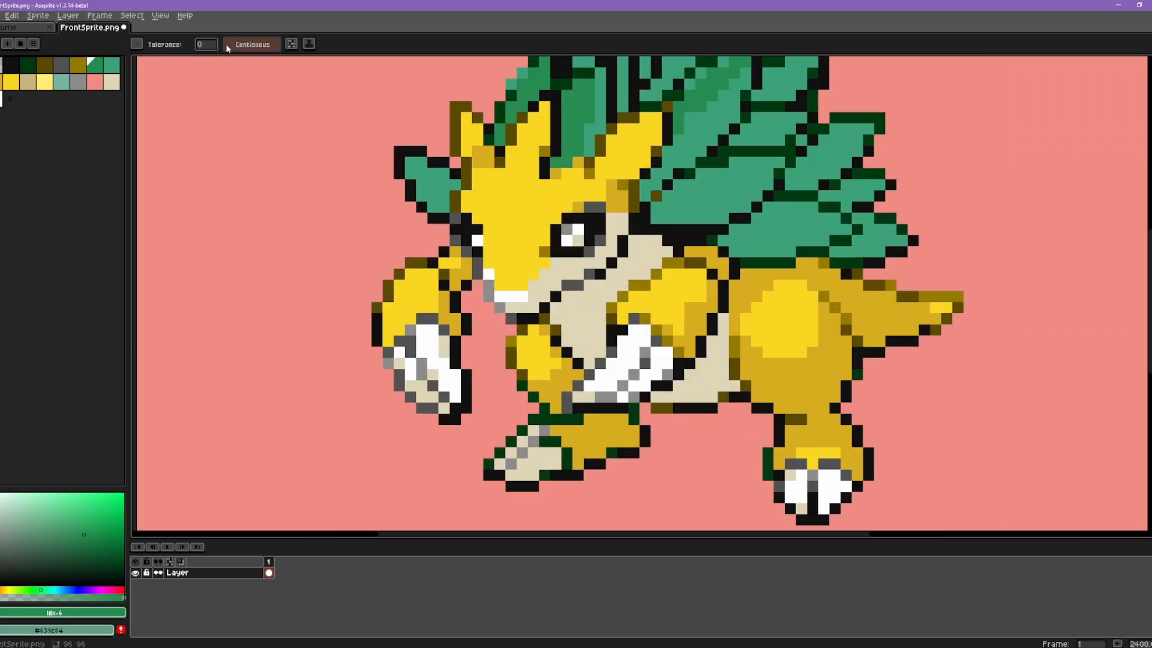
pyautogui.click(228, 44)
pyautogui.click(622, 362)
pyautogui.click(660, 360)
pyautogui.click(445, 352)
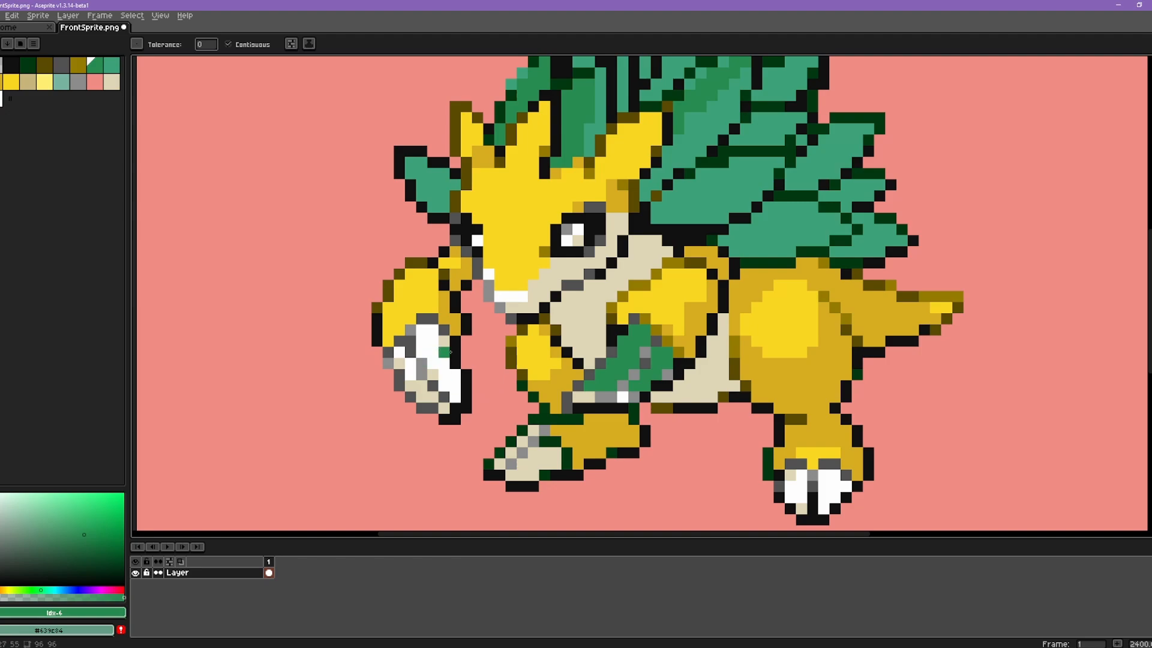
pyautogui.hotkey('ctrl', 'z')
pyautogui.hotkey('ctrl', 'z')
# Step: Fill the white areas of the hand and foot claws with the lighter green picked from the spines
pyautogui.keyDown('alt'); pyautogui.click(705, 204); pyautogui.keyUp('alt')
pyautogui.click(624, 362)
pyautogui.click(654, 371)
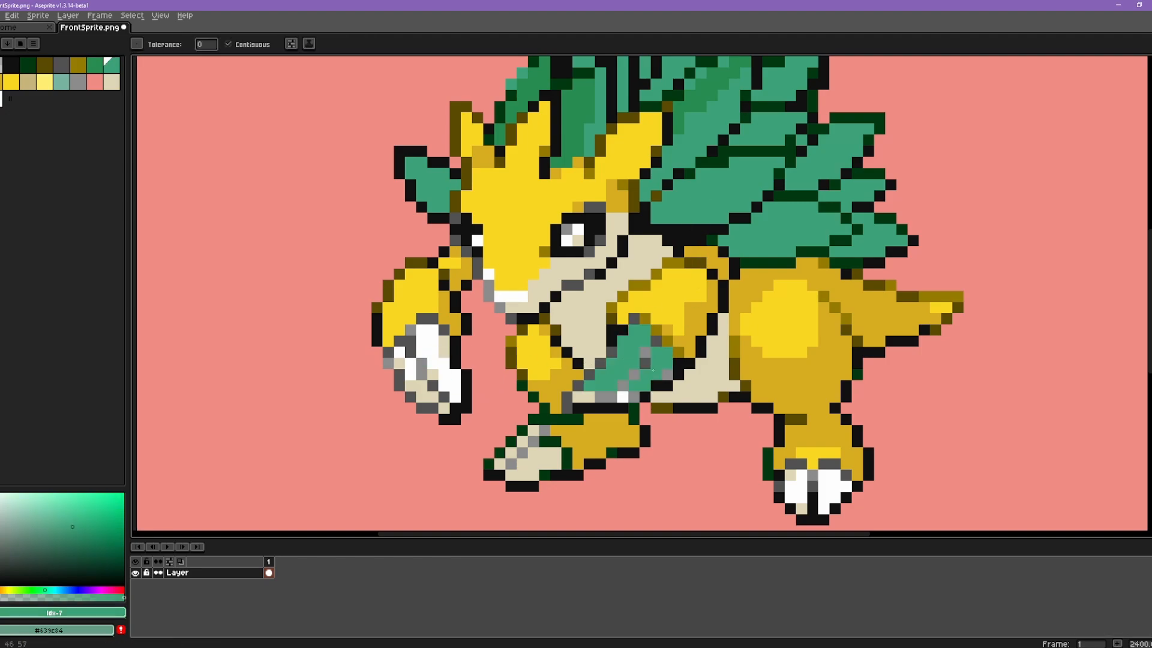
pyautogui.click(795, 487)
pyautogui.click(833, 487)
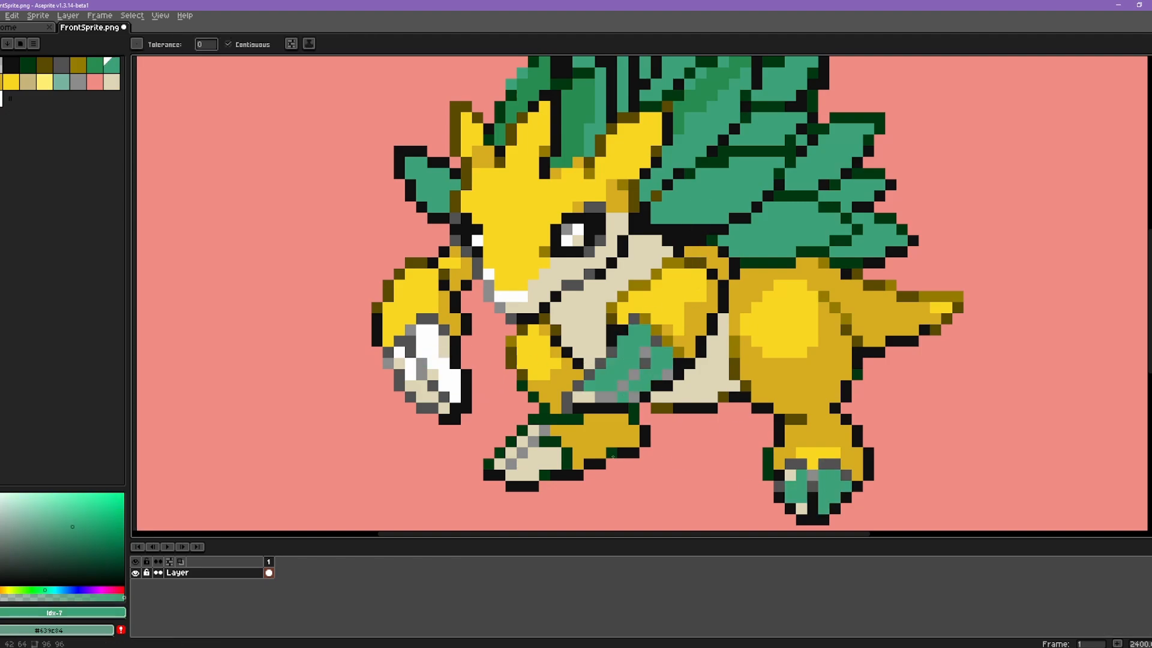
pyautogui.click(423, 352)
pyautogui.click(410, 367)
# Step: Fill the claws' remaining beige and shaded areas with the darker green picked from the spines
pyautogui.keyDown('alt'); pyautogui.click(576, 129); pyautogui.keyUp('alt')
pyautogui.click(433, 375)
pyautogui.click(399, 363)
pyautogui.click(445, 347)
pyautogui.click(521, 442)
pyautogui.click(540, 464)
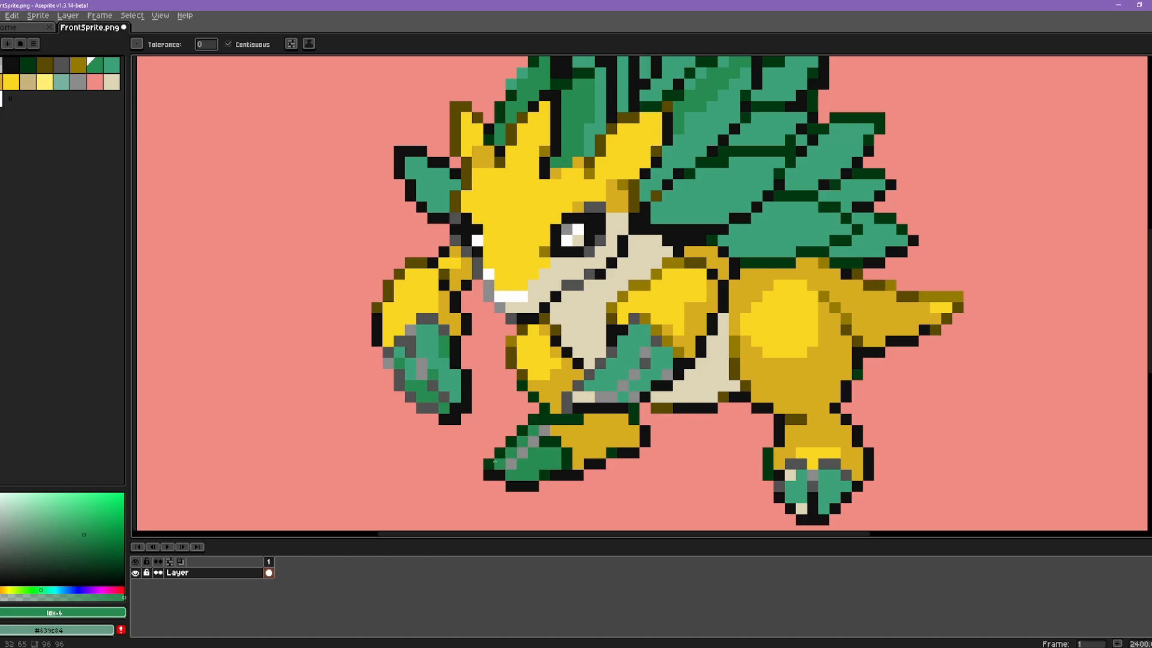
pyautogui.click(583, 406)
pyautogui.hotkey('ctrl', 'z')
pyautogui.click(584, 397)
pyautogui.click(790, 475)
pyautogui.click(802, 508)
pyautogui.scroll(-3, 852, 439)
pyautogui.scroll(1, 852, 438)
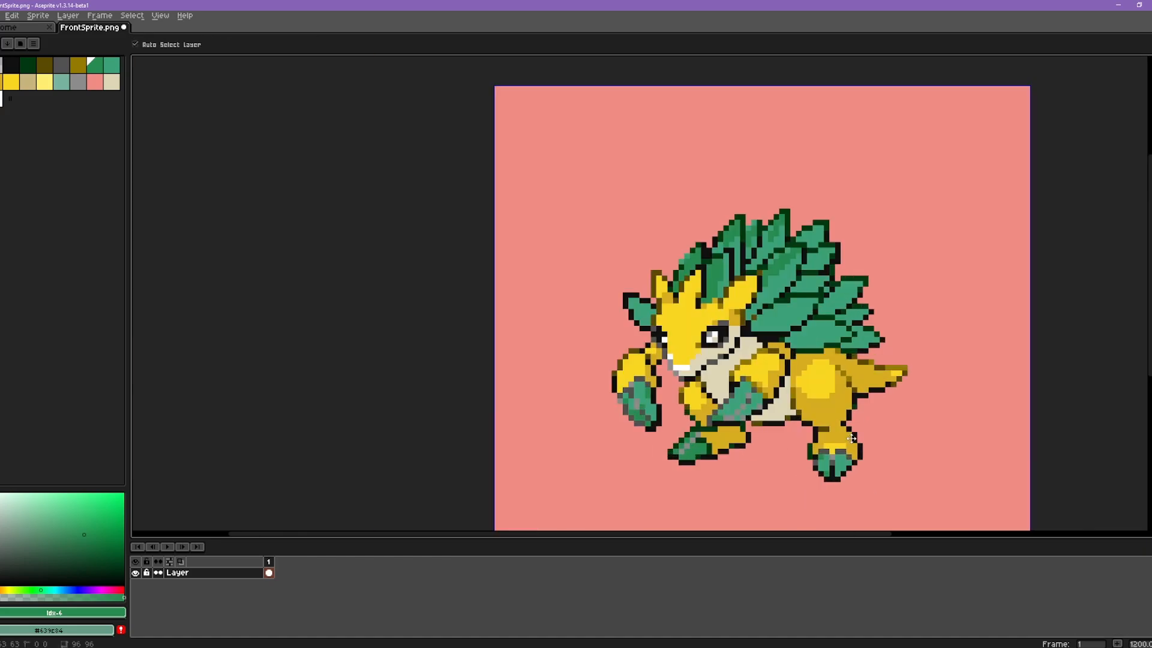
pyautogui.moveTo(861, 432)
pyautogui.mouseDown()
pyautogui.moveTo(787, 398)
pyautogui.moveTo(752, 397)
pyautogui.mouseUp()
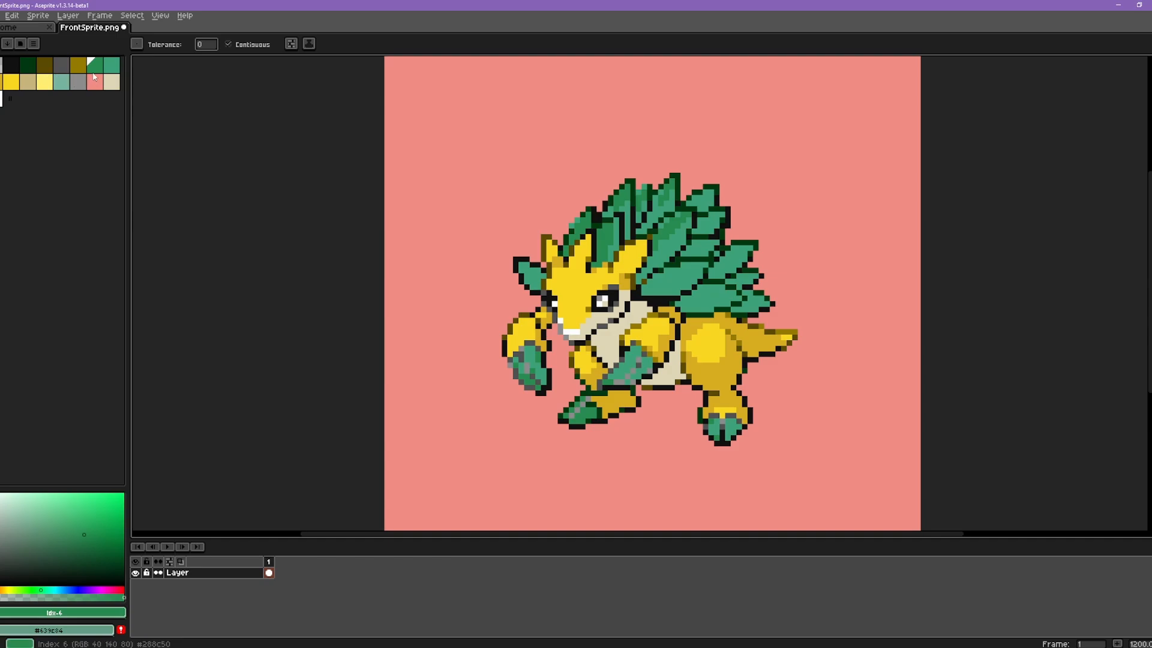
# Step: Draw a loose freehand Pencil line in the darker green across the background and around the spines
pyautogui.press('b')
pyautogui.moveTo(557, 159)
pyautogui.mouseDown()
pyautogui.moveTo(469, 231)
pyautogui.moveTo(639, 169)
pyautogui.moveTo(740, 162)
pyautogui.moveTo(740, 270)
pyautogui.moveTo(824, 382)
pyautogui.moveTo(795, 474)
pyautogui.mouseUp()
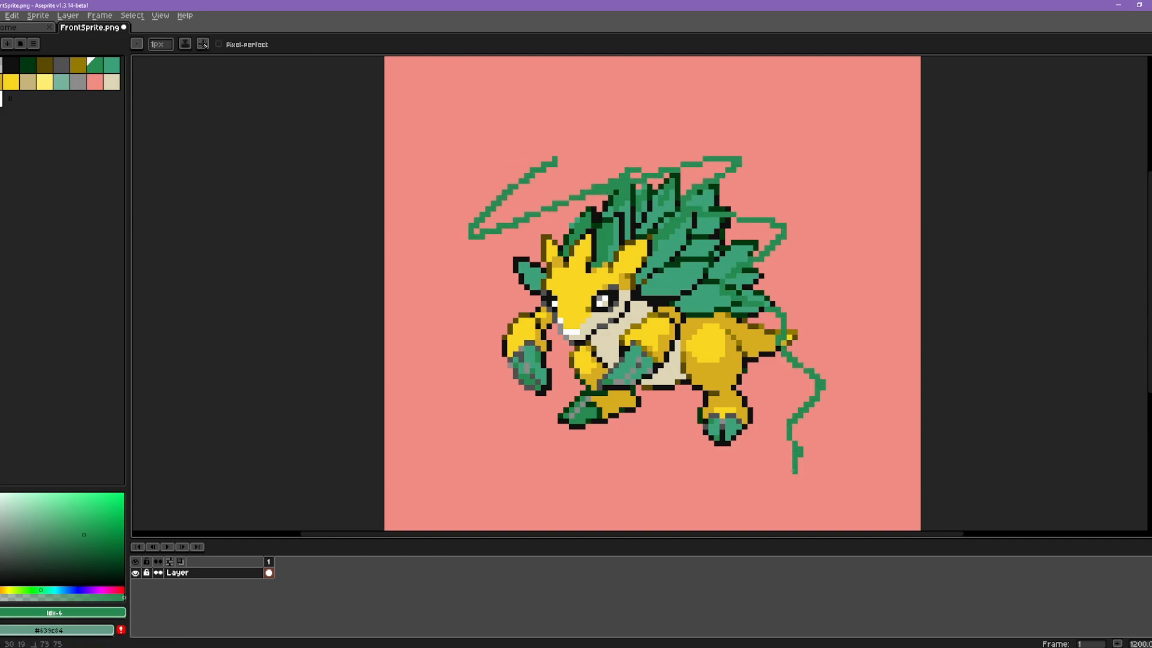
pyautogui.keyDown('alt'); pyautogui.click(872, 357); pyautogui.keyUp('alt')
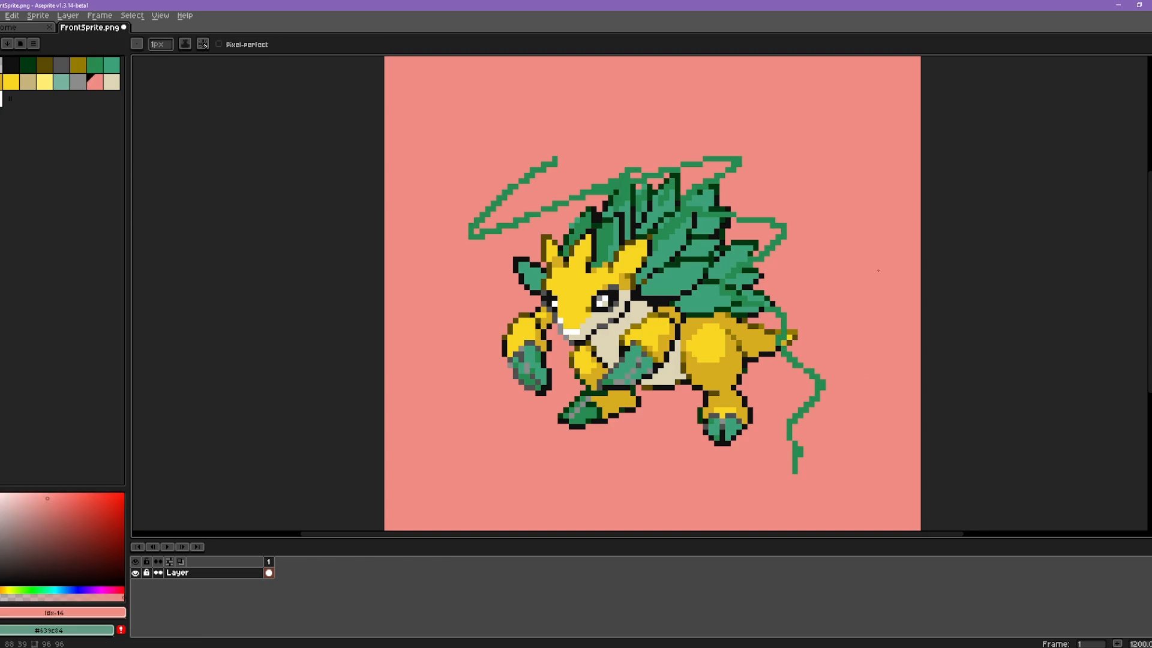
# Step: Browse to FrontSprite.png in the AlolanSandslash sprites folder and quit Aseprite without saving the open sprite
pyautogui.hotkey('alt', 'Tab')
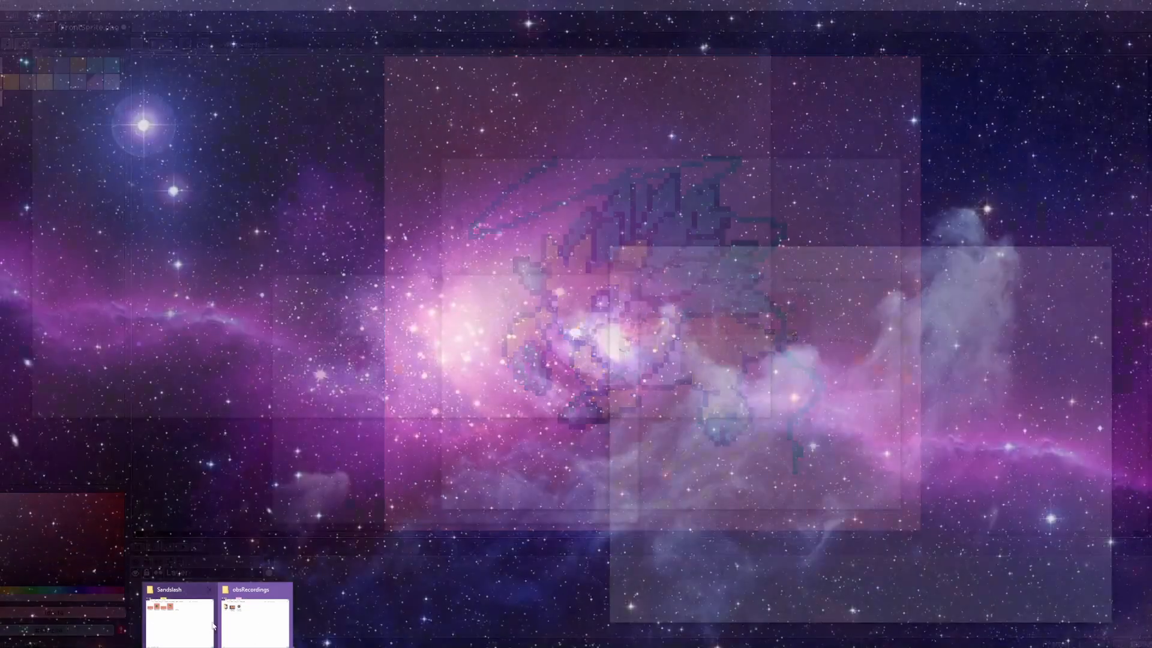
pyautogui.click(213, 626)
pyautogui.click(653, 280)
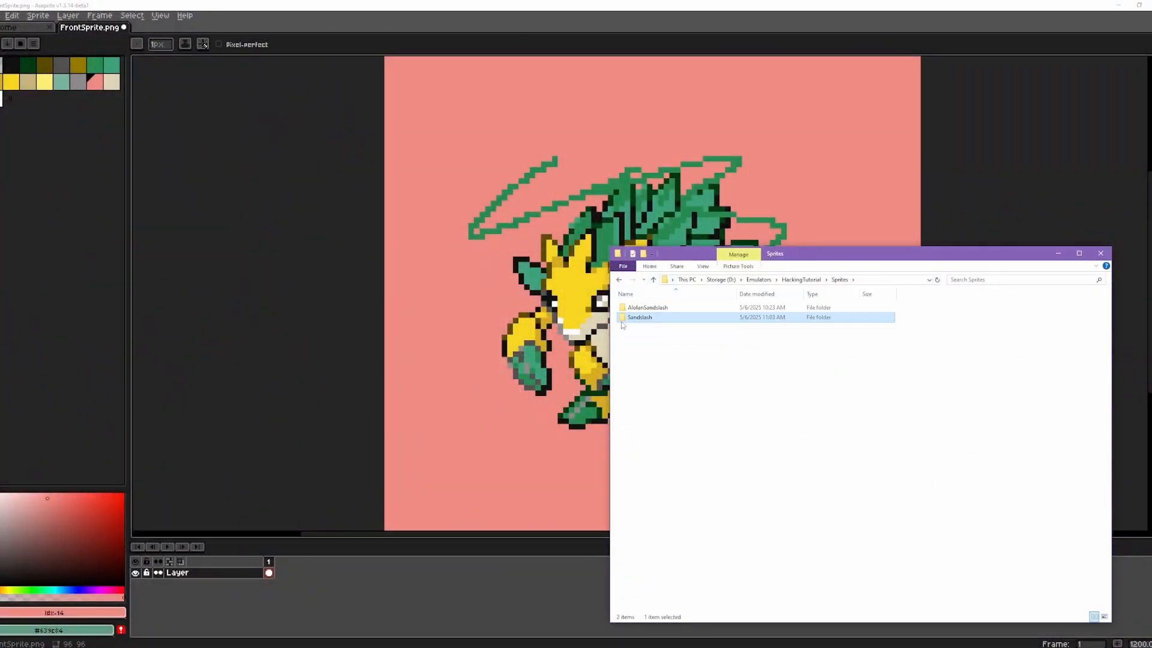
pyautogui.doubleClick(639, 308)
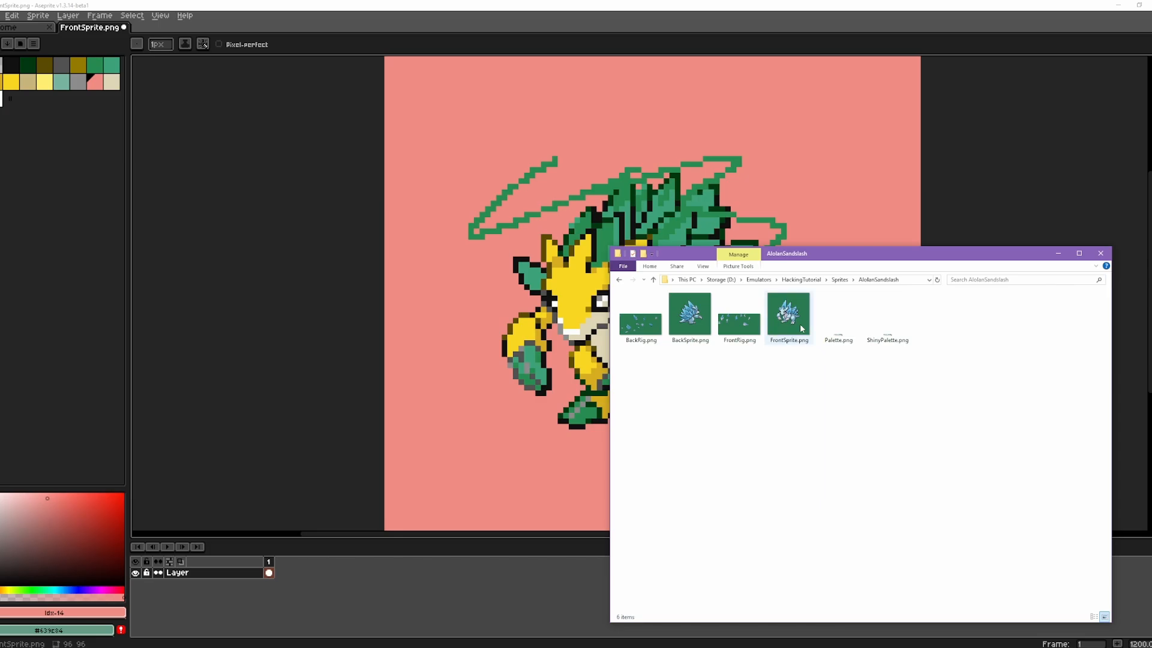
pyautogui.click(802, 329)
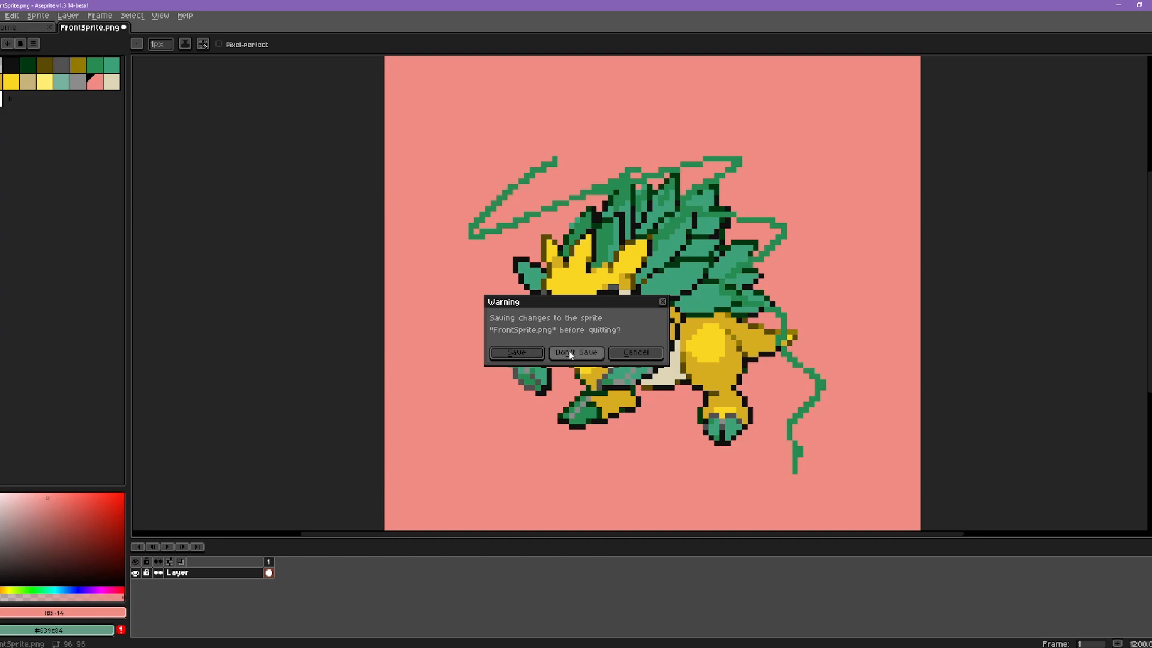
pyautogui.click(571, 354)
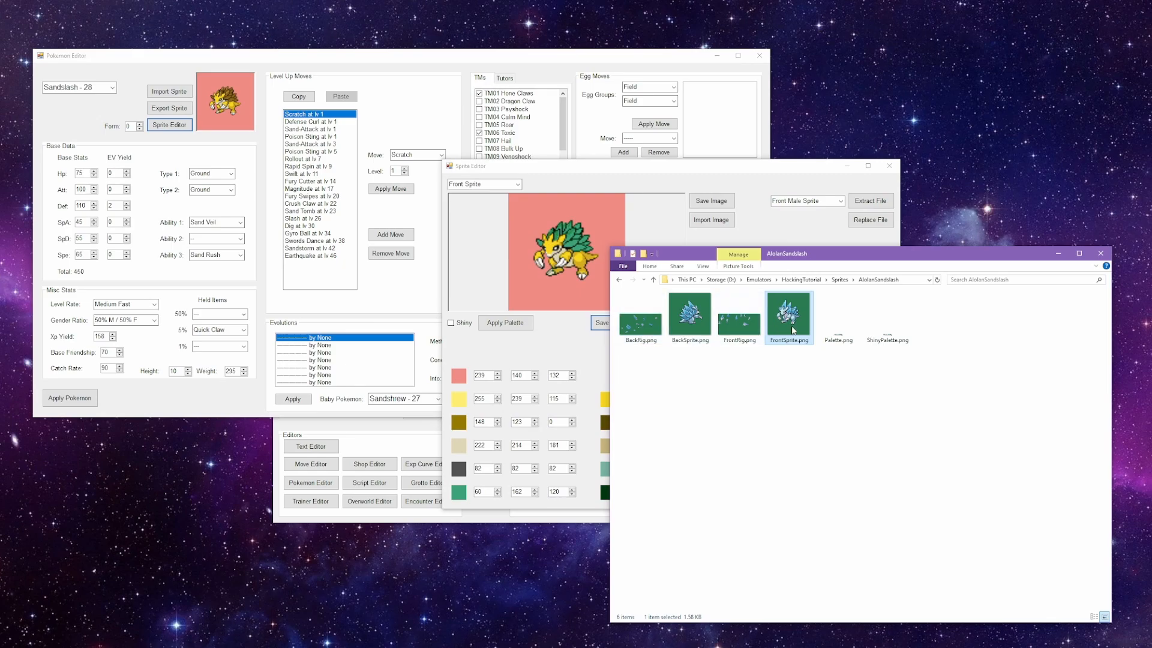
# Step: Open FrontSprite.png from the Sandslash folder and FrontSprite.png from the AlolanSandslash folder in paint.net
pyautogui.click(652, 281)
pyautogui.doubleClick(648, 318)
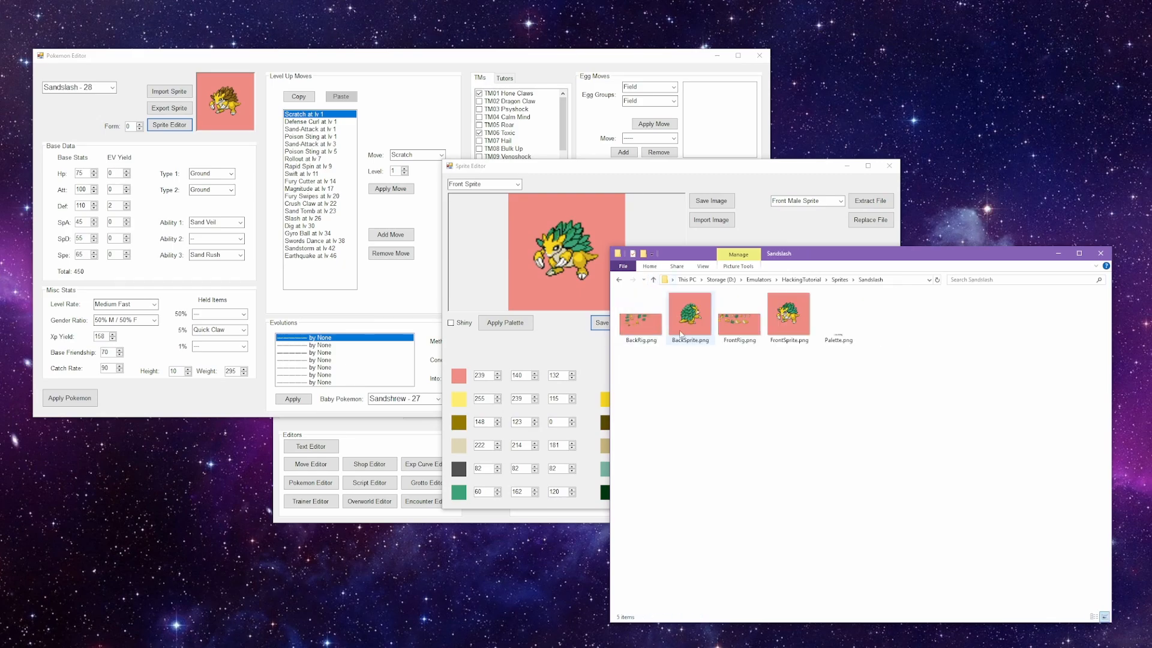
pyautogui.doubleClick(795, 330)
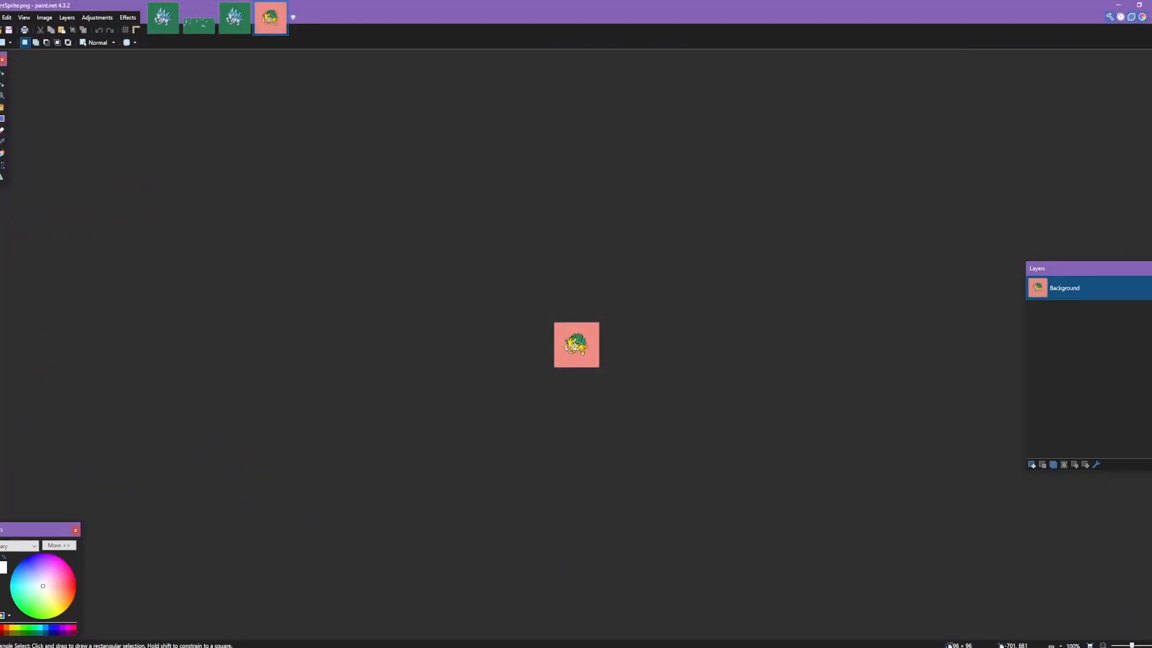
pyautogui.moveTo(260, 637)
pyautogui.click(178, 621)
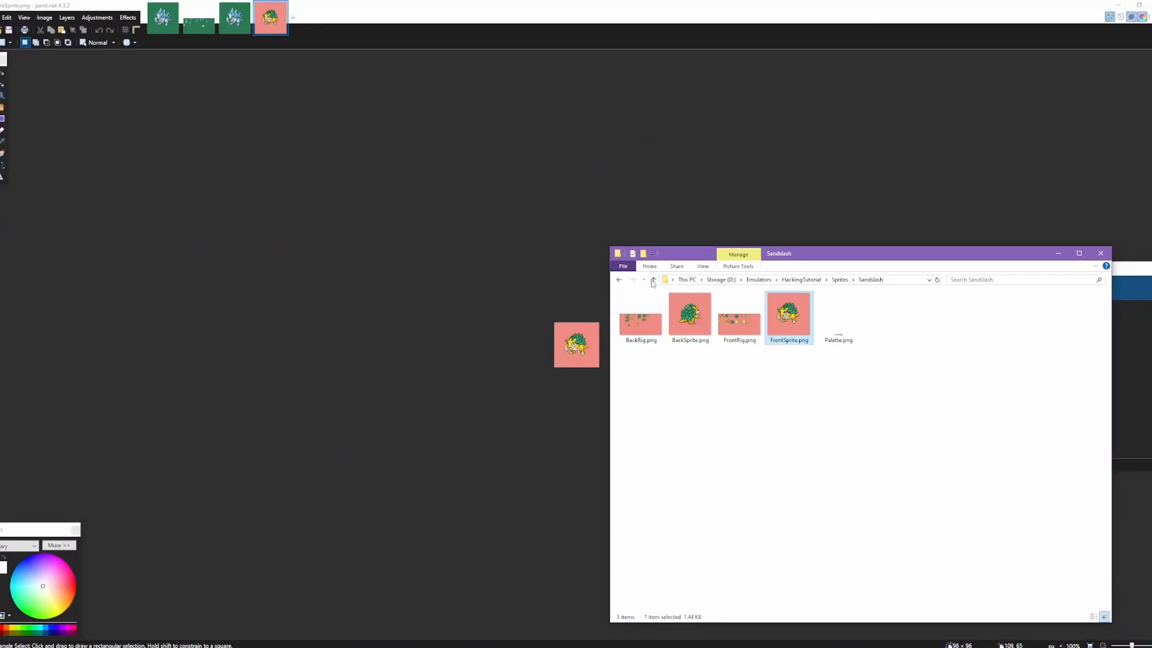
pyautogui.click(653, 280)
pyautogui.doubleClick(694, 310)
pyautogui.doubleClick(803, 319)
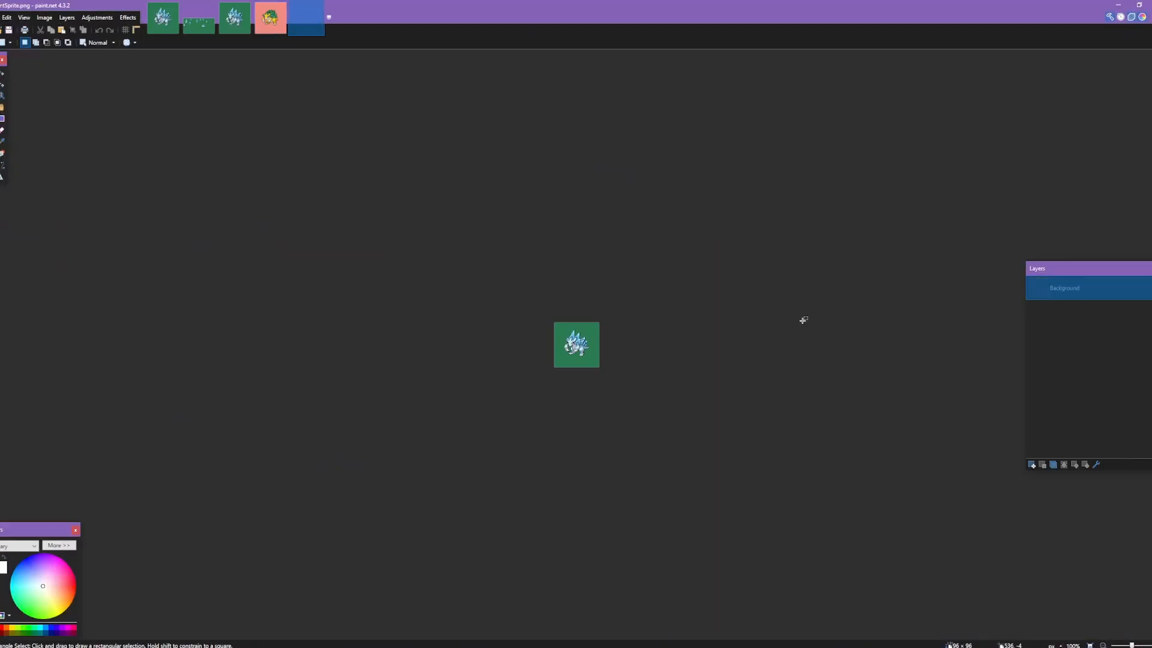
# Step: Close the three older Alolan Sandslash images, keeping only the two newly opened front sprites
pyautogui.click(176, 7)
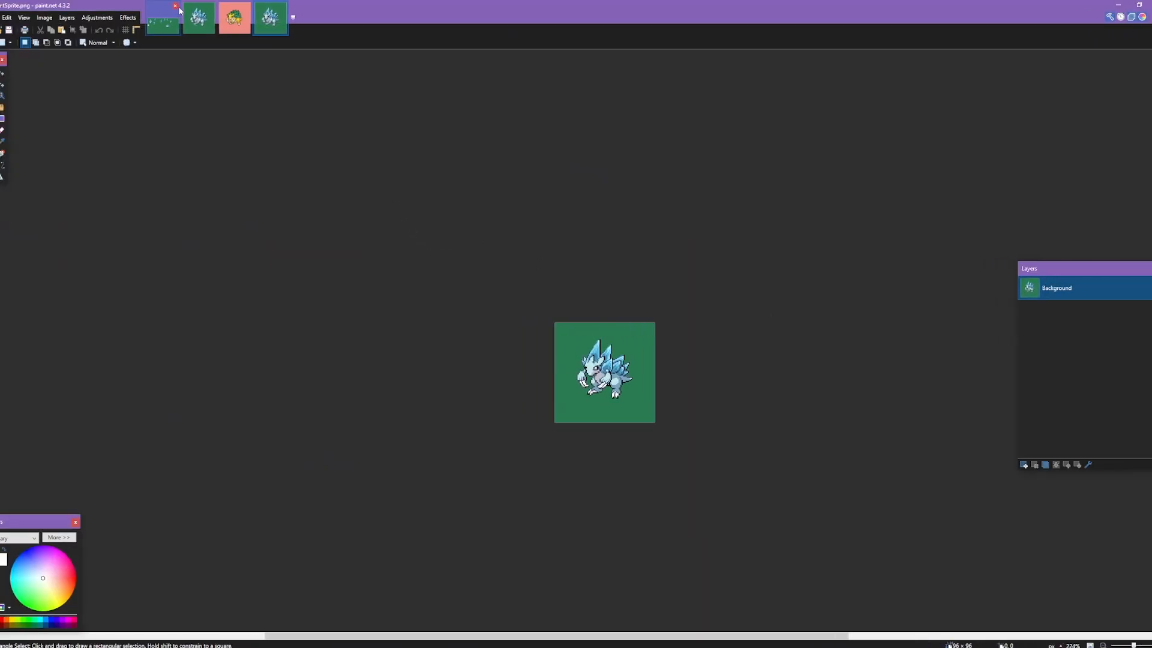
pyautogui.click(177, 7)
pyautogui.click(177, 7)
# Step: Copy the entire Alolan Sandslash front sprite, paste it over the Sandslash front sprite and deselect it
pyautogui.scroll(8, 606, 373)
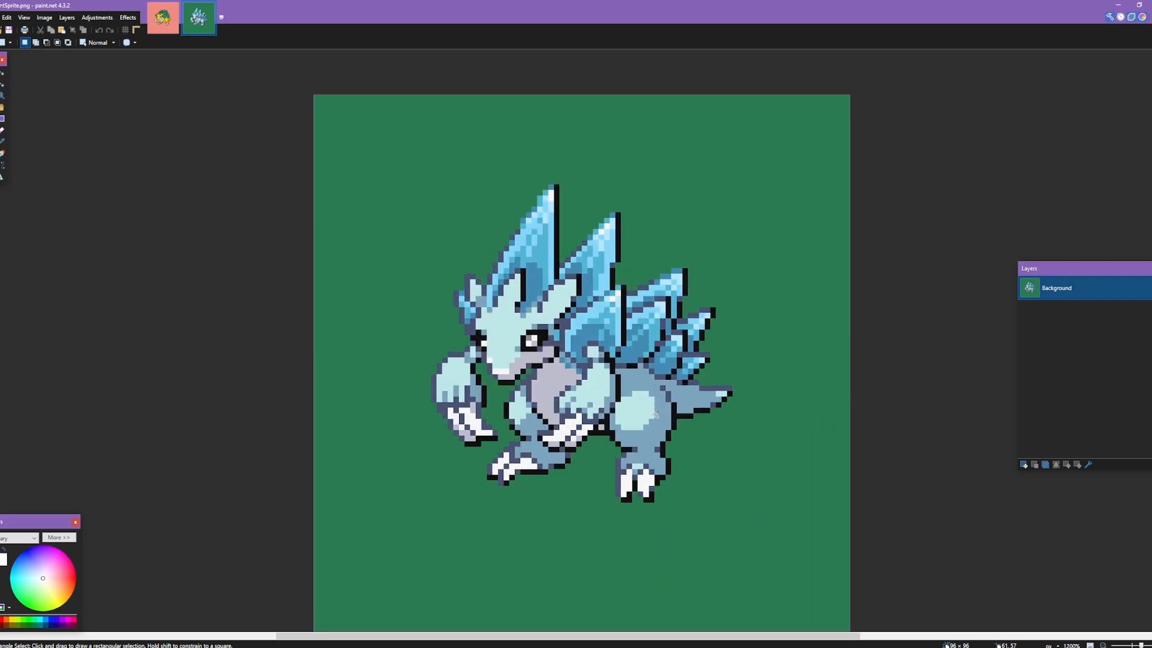
pyautogui.hotkey('ctrl', 'a')
pyautogui.hotkey('ctrl', 'c')
pyautogui.click(162, 17)
pyautogui.hotkey('ctrl', 'v')
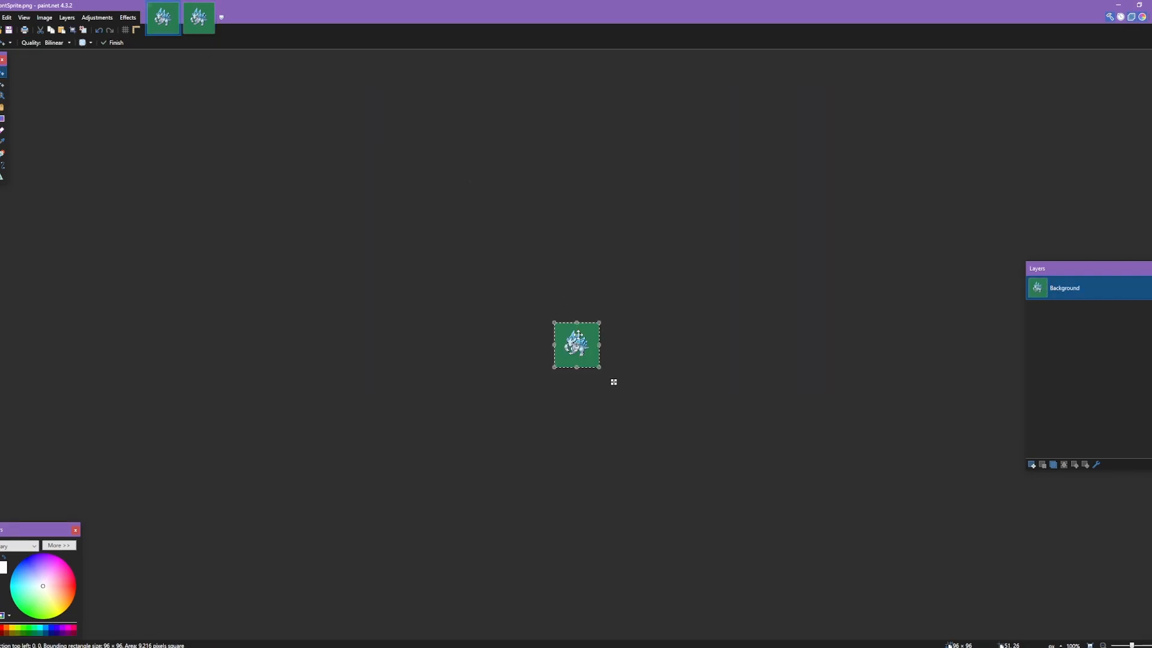
pyautogui.scroll(6, 611, 380)
pyautogui.hotkey('ctrl', 'd')
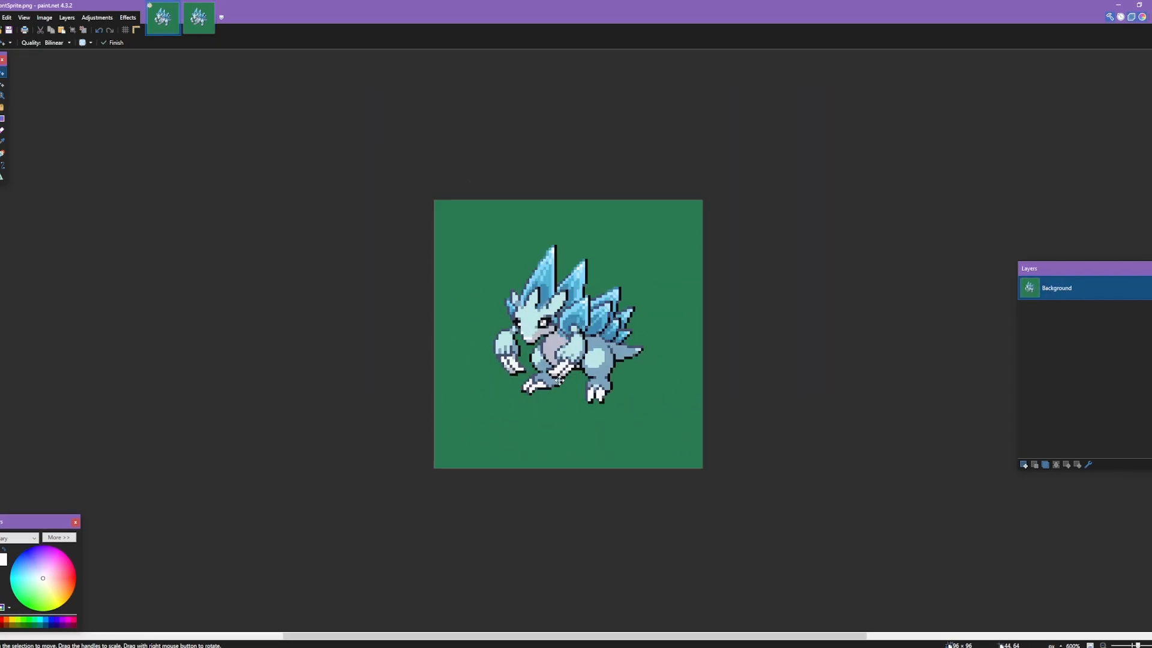
# Step: Save the overwritten Sandslash FrontSprite.png and minimize paint.net
pyautogui.hotkey('ctrl', 's')
pyautogui.click(418, 320)
pyautogui.click(1117, 5)
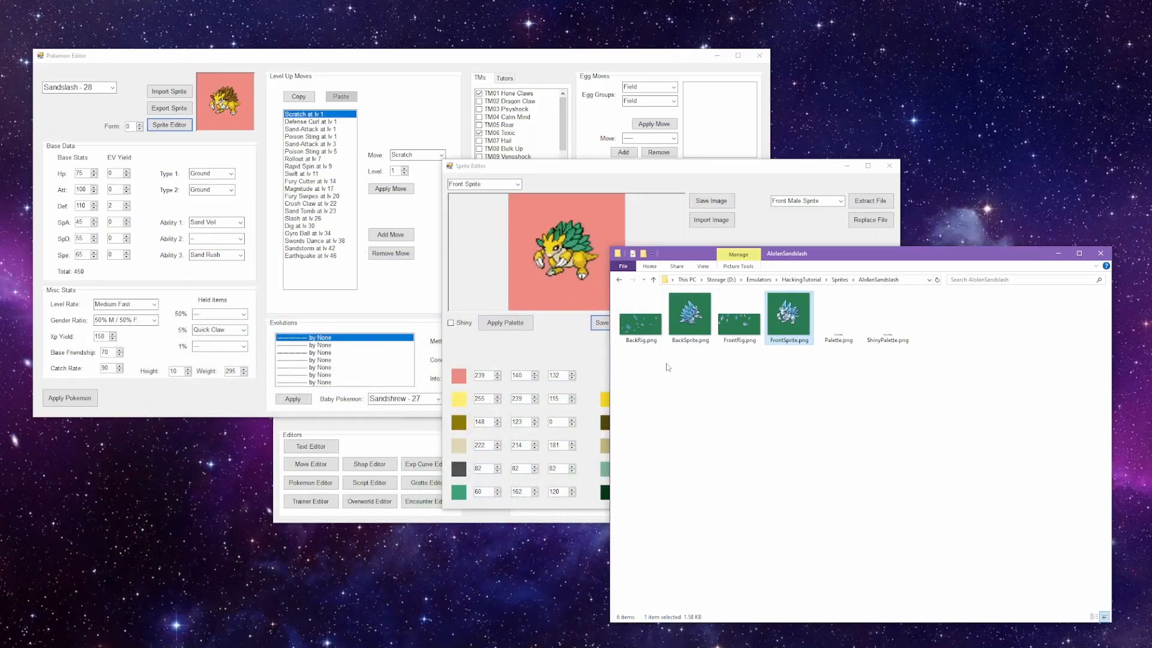
# Step: Switch to the Sprite Editor and import Palette.png from the AlolanSandslash folder as Sandslash's palette
pyautogui.click(453, 627)
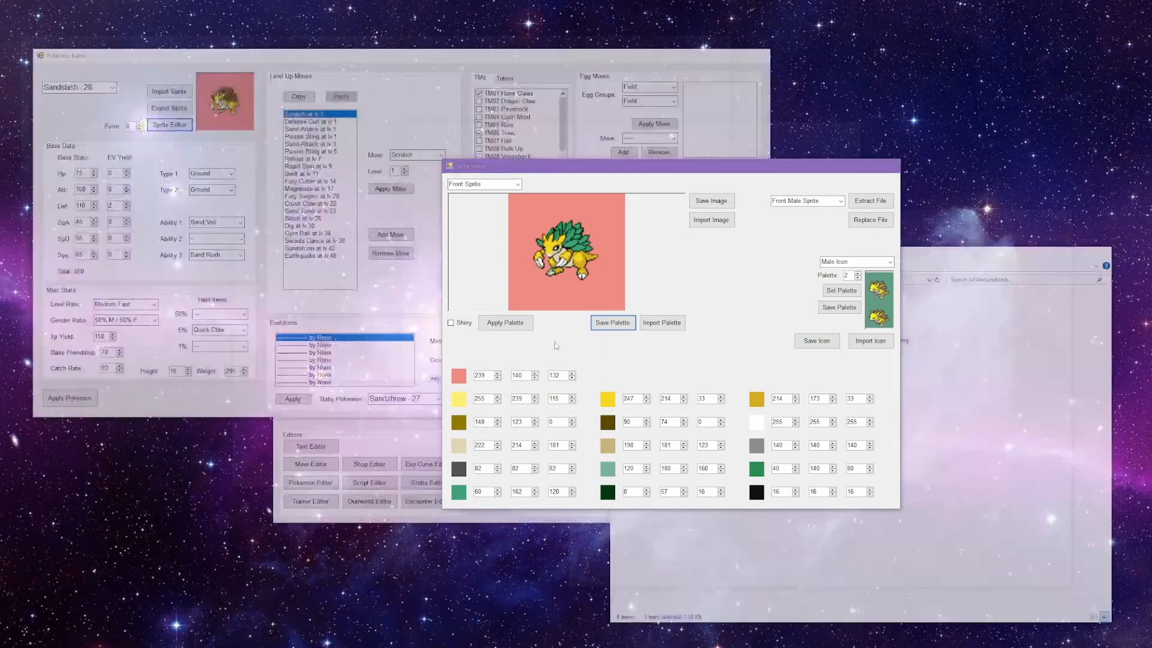
pyautogui.click(665, 329)
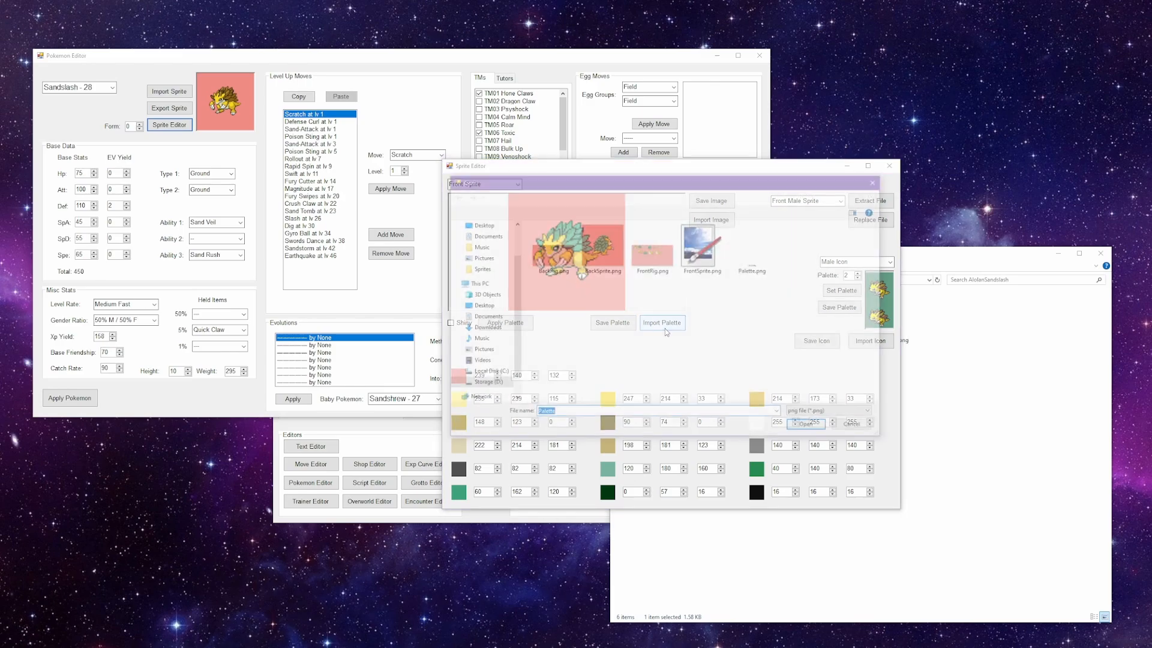
pyautogui.click(489, 195)
pyautogui.doubleClick(558, 237)
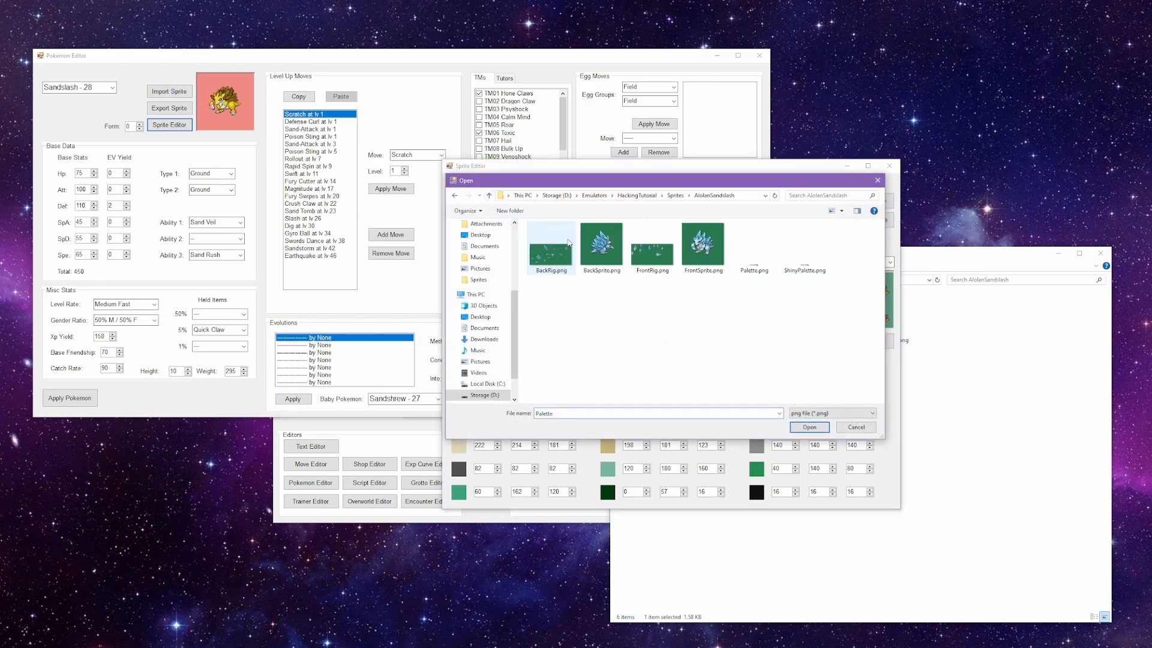
pyautogui.click(764, 257)
pyautogui.doubleClick(763, 256)
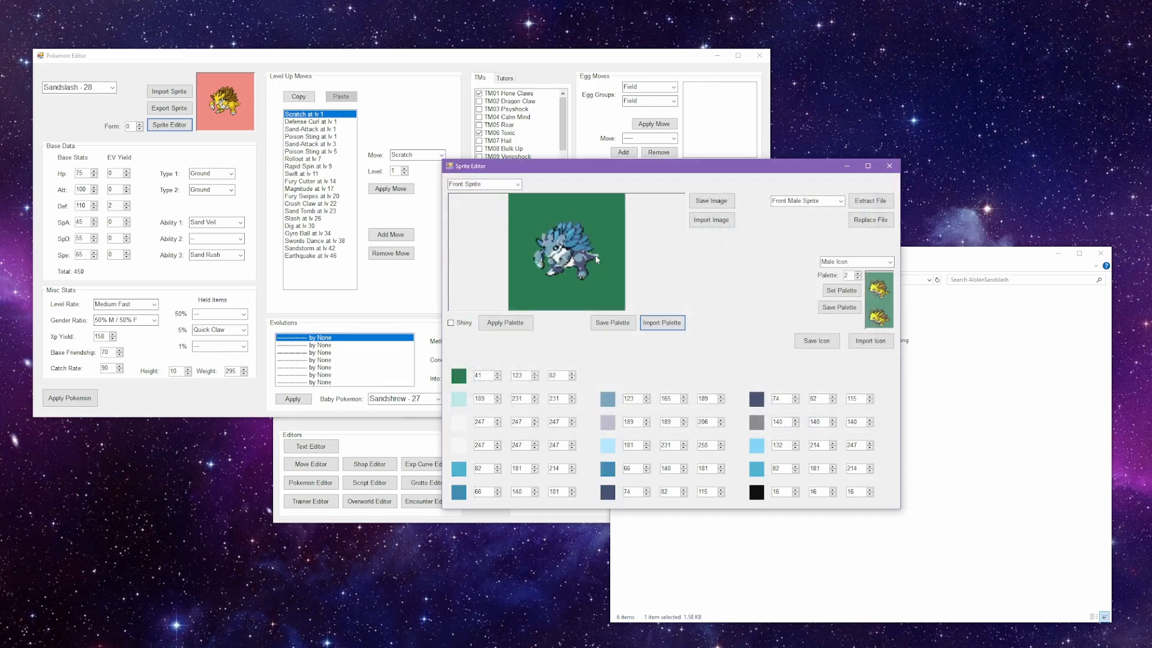
# Step: Import the Alolan Sandslash FrontSprite.png as the image for the Front Sprite
pyautogui.click(710, 226)
pyautogui.click(695, 245)
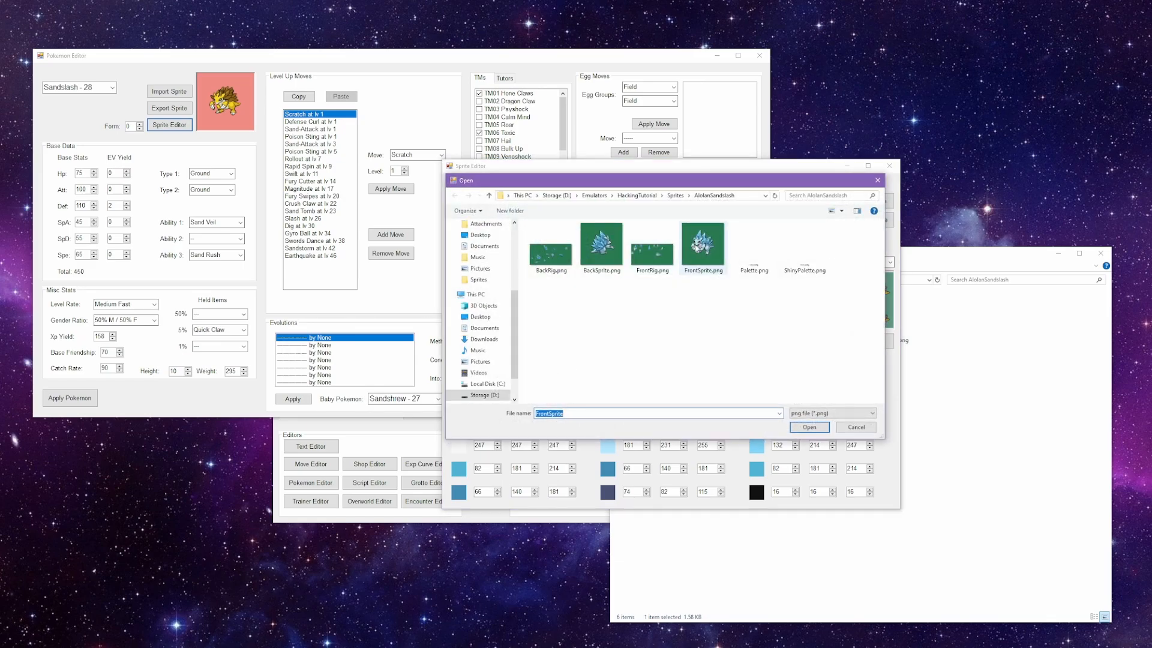
pyautogui.click(489, 195)
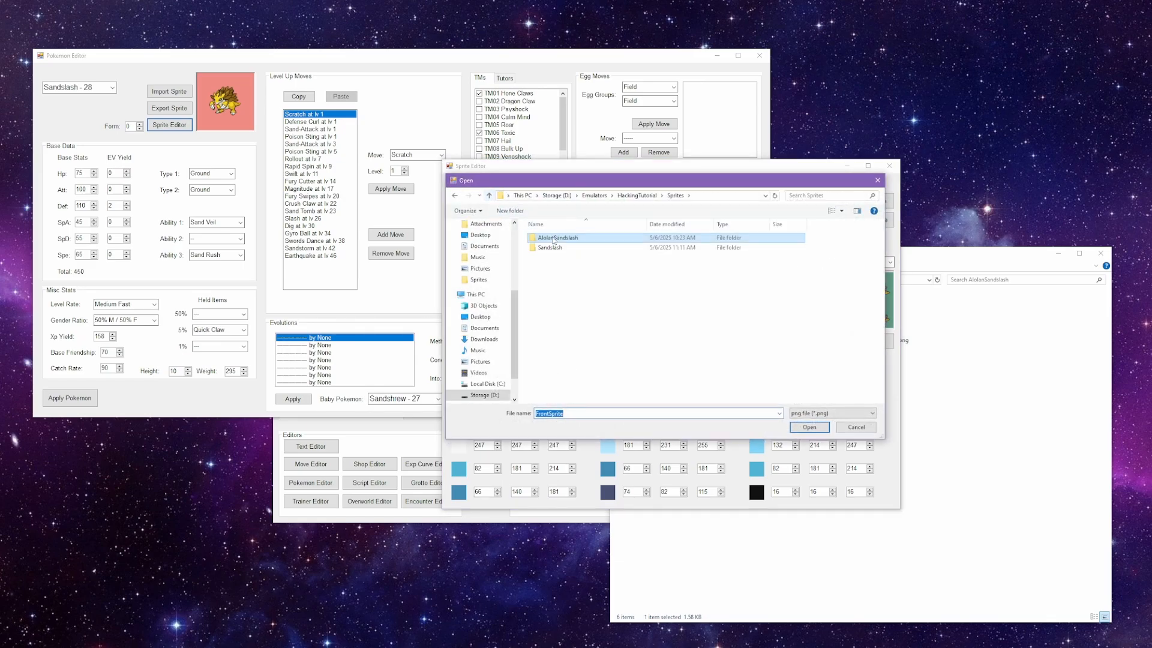
pyautogui.doubleClick(553, 238)
pyautogui.doubleClick(654, 252)
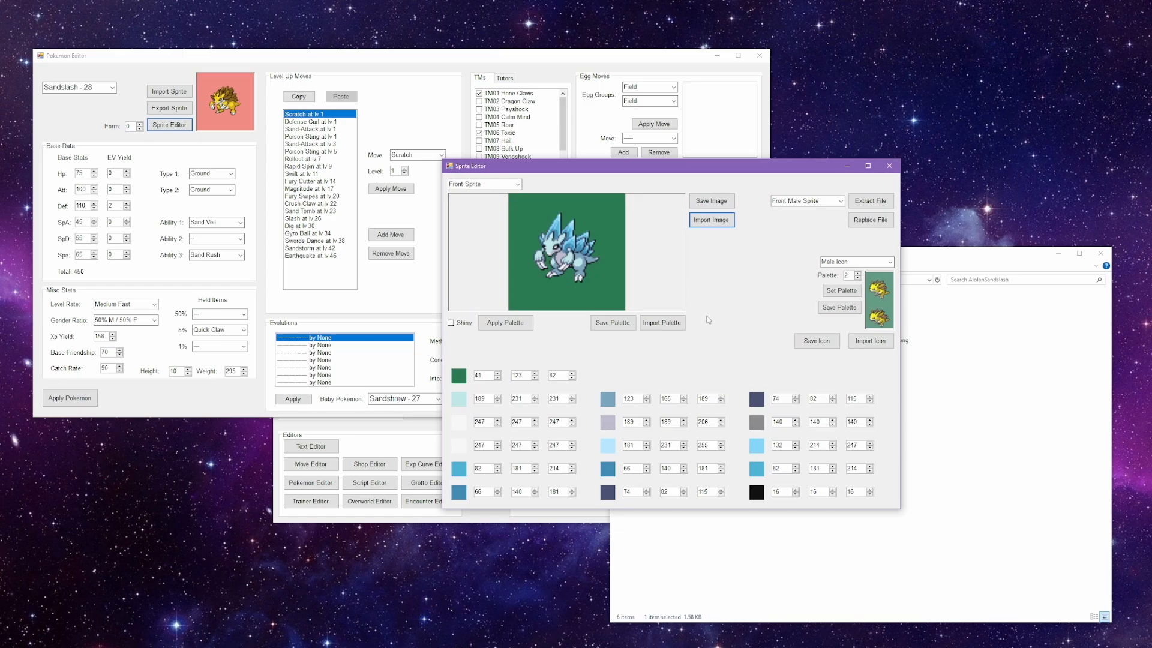
# Step: Switch between the front and back sprite images to compare them under the imported palette
pyautogui.scroll(-2, 490, 181)
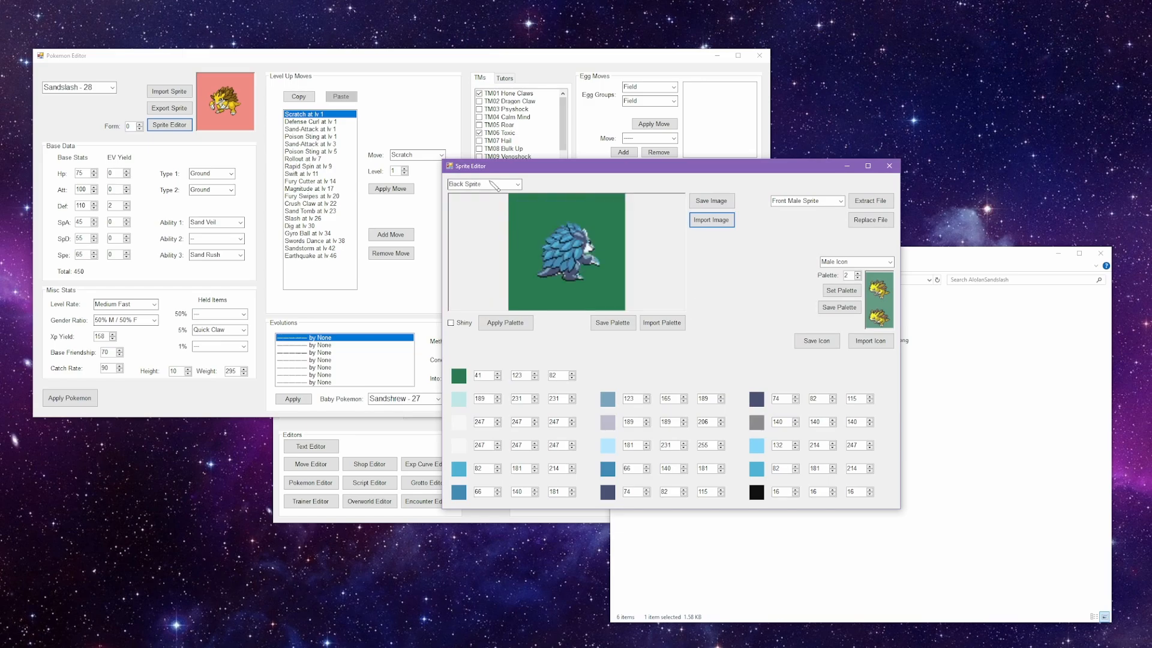
pyautogui.scroll(-1, 494, 185)
pyautogui.scroll(3, 493, 186)
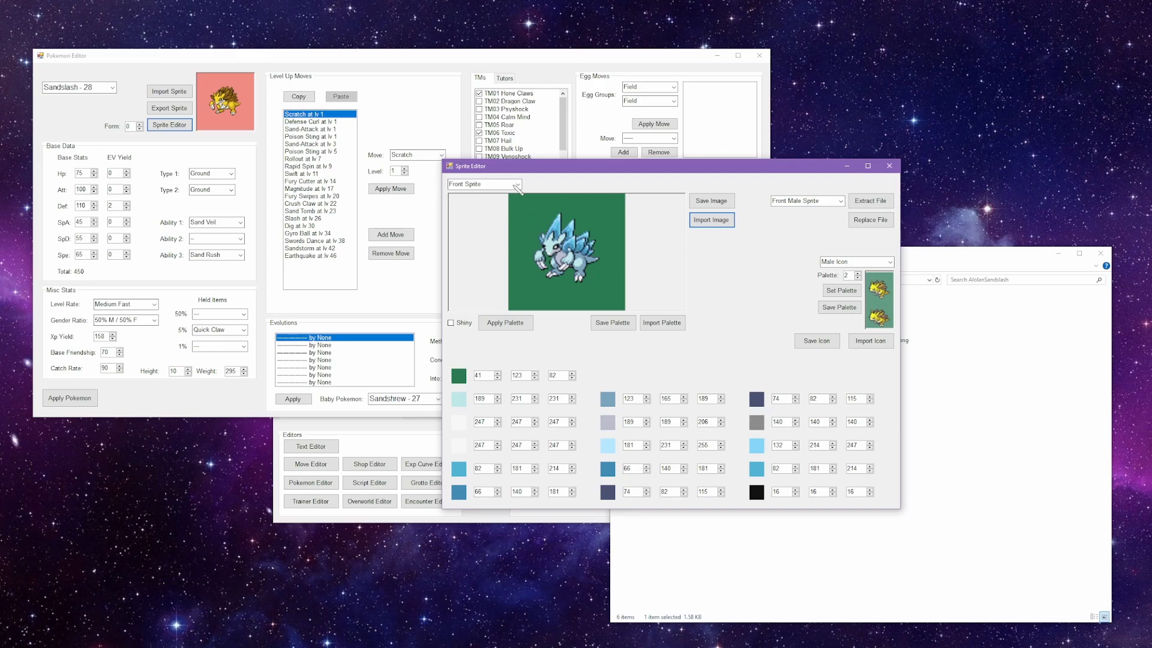
pyautogui.scroll(-1, 515, 185)
pyautogui.scroll(1, 493, 187)
# Step: Open FrontRig.png from the Sandslash sprites folder in paint.net
pyautogui.click(984, 414)
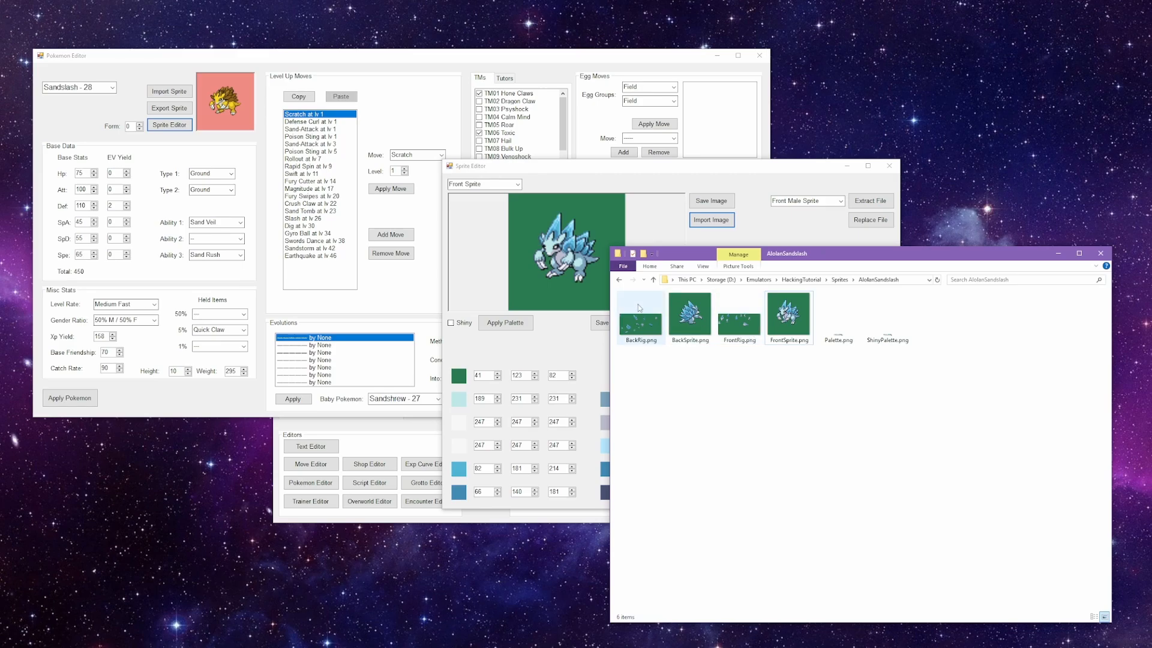
pyautogui.click(653, 279)
pyautogui.doubleClick(640, 317)
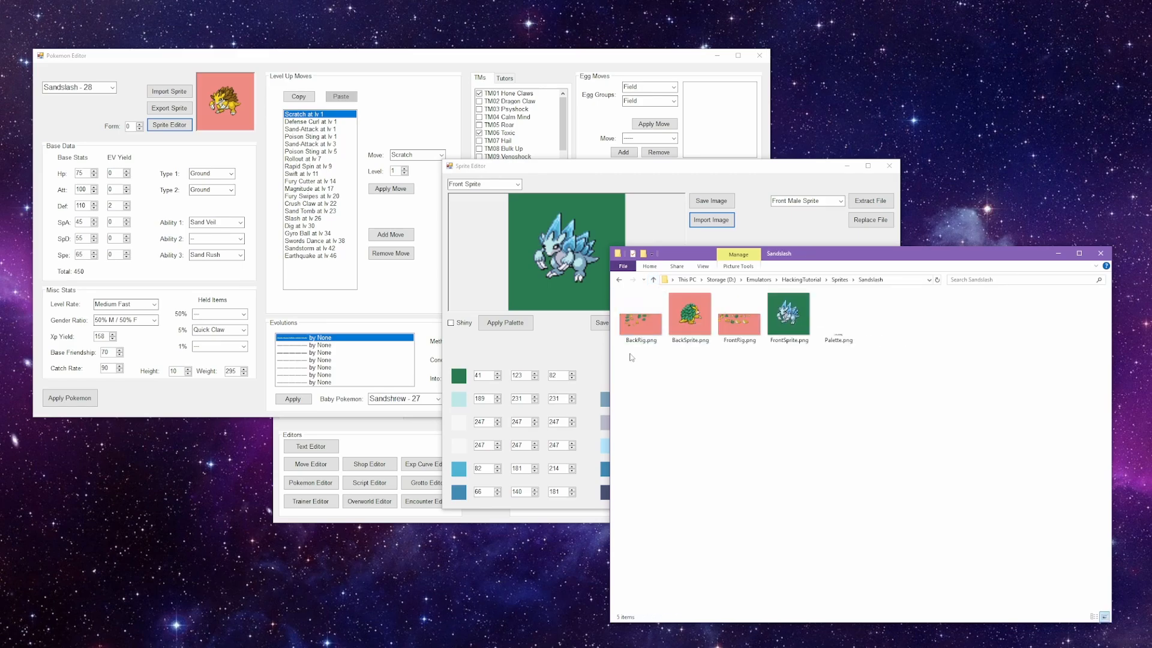
pyautogui.doubleClick(754, 324)
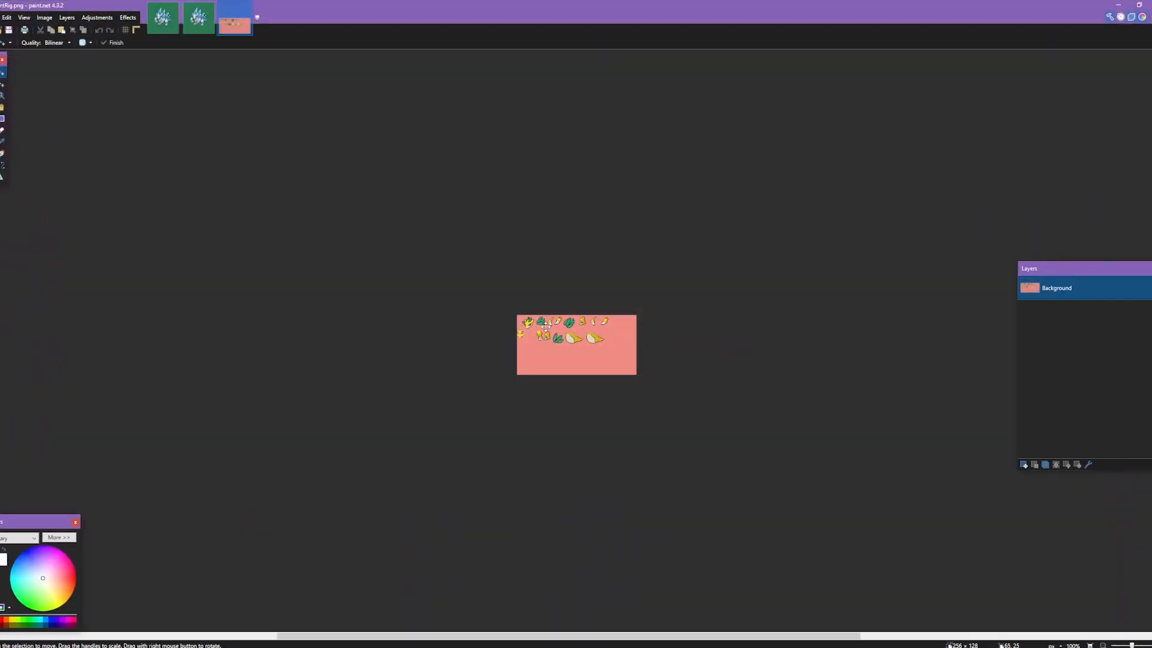
# Step: Select the foremost arm and claws of the Alolan Sandslash in FrontSprite.png, a region of about 13 by 20 pixels
pyautogui.scroll(5, 661, 347)
pyautogui.click(163, 17)
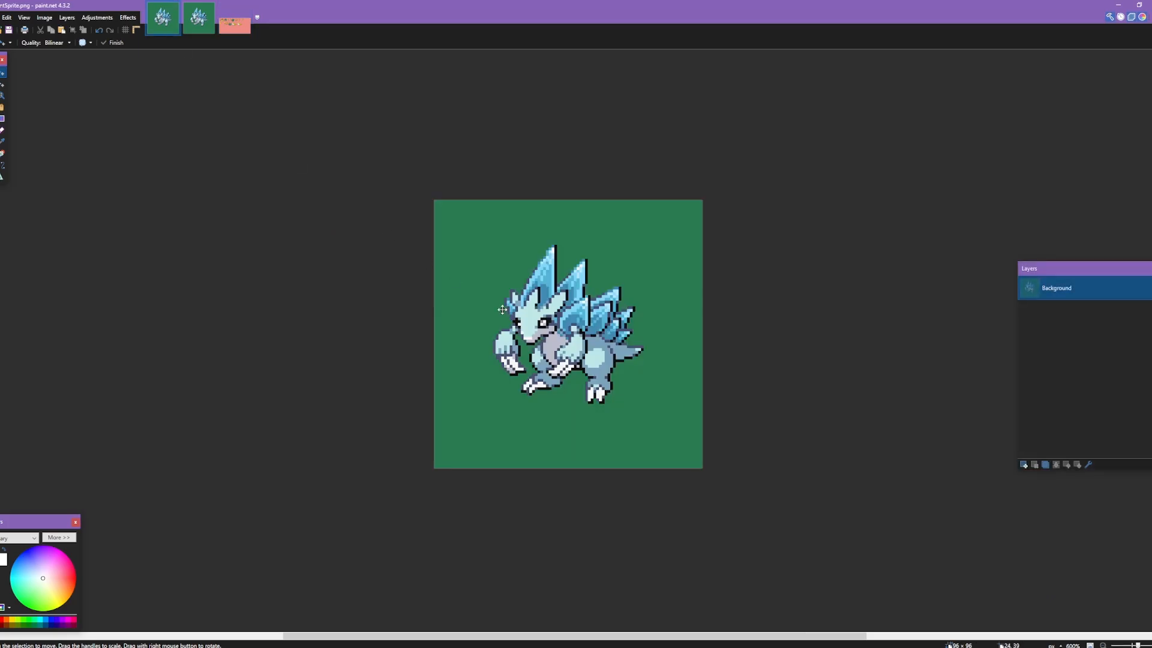
pyautogui.scroll(5, 532, 374)
pyautogui.press('s')
pyautogui.moveTo(539, 334); pyautogui.dragTo(457, 520)
pyautogui.moveTo(541, 512); pyautogui.dragTo(542, 353)
pyautogui.keyDown('alt'); pyautogui.click(535, 339); pyautogui.keyUp('alt')
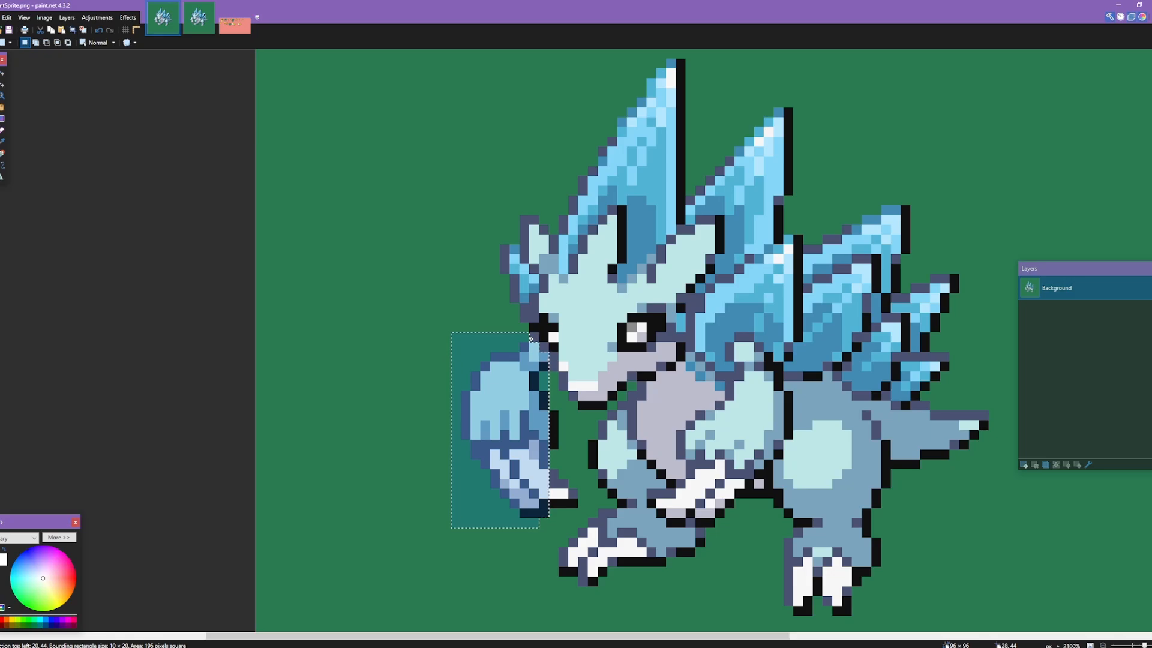
pyautogui.moveTo(550, 411); pyautogui.dragTo(578, 508)
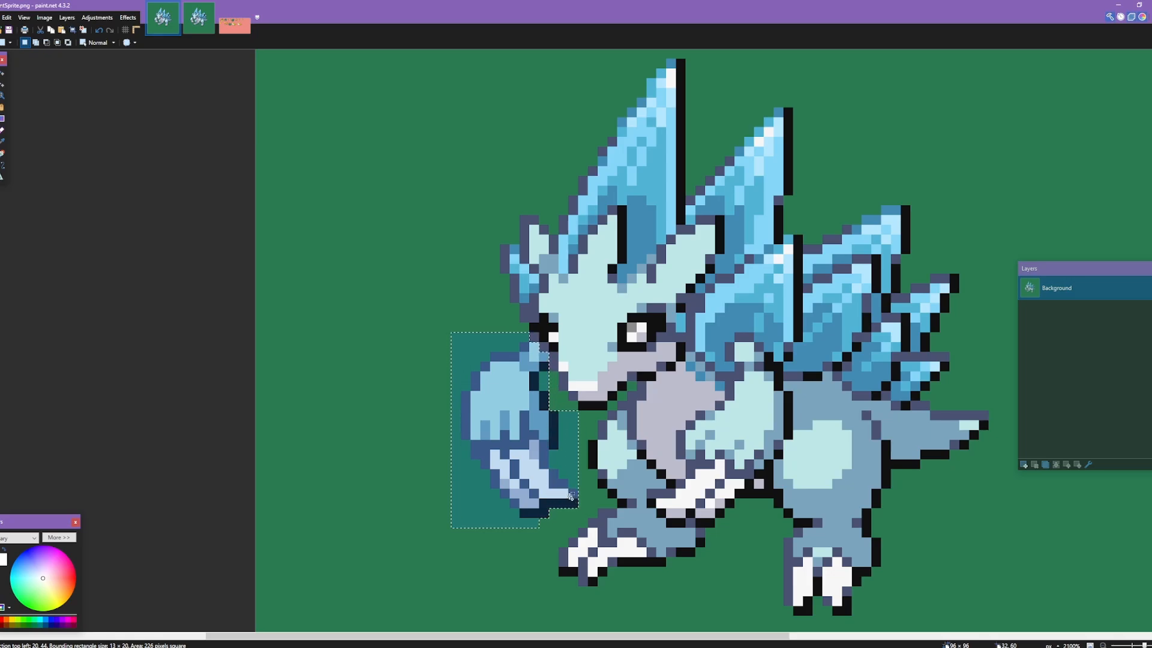
# Step: Paste the copied arm into FrontRig.png over the first yellow arm piece in the upper row
pyautogui.click(233, 33)
pyautogui.scroll(6, 451, 337)
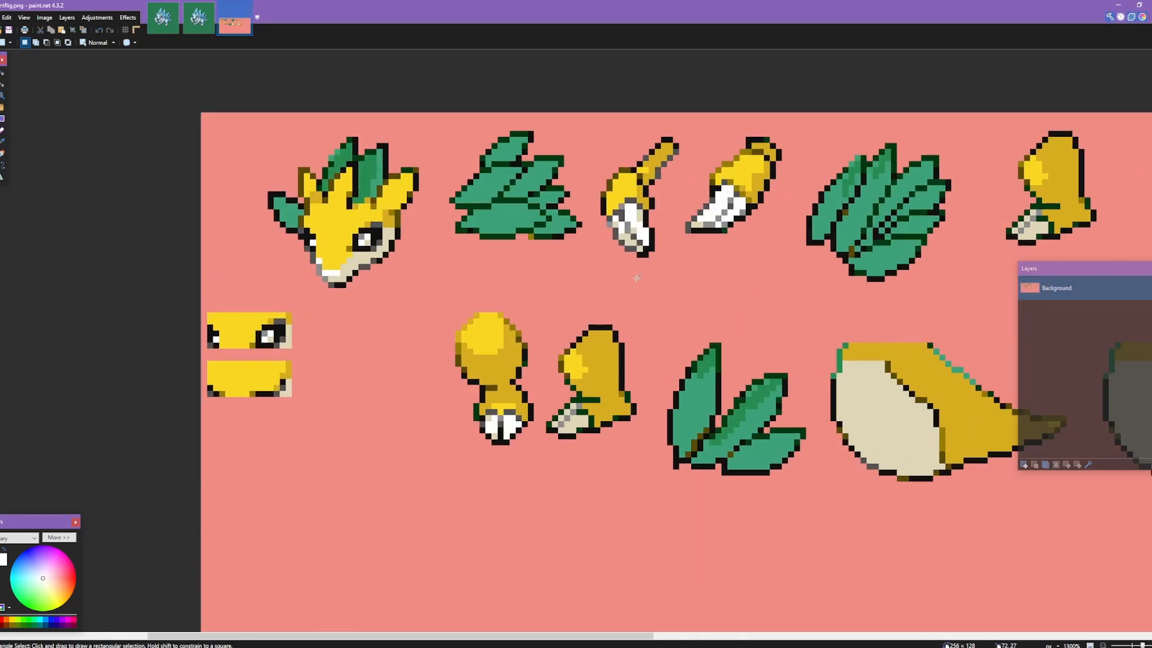
pyautogui.moveTo(681, 261); pyautogui.dragTo(533, 364)
pyautogui.hotkey('ctrl', 'v')
pyautogui.moveTo(215, 569); pyautogui.dragTo(487, 339)
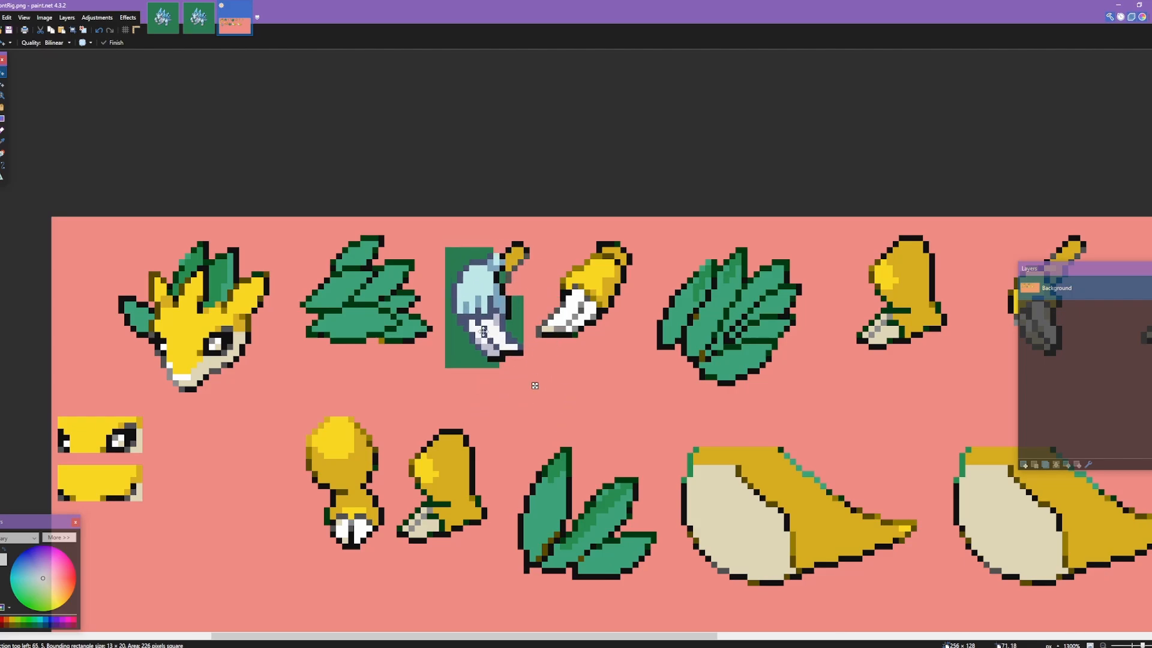
pyautogui.scroll(3, 508, 274)
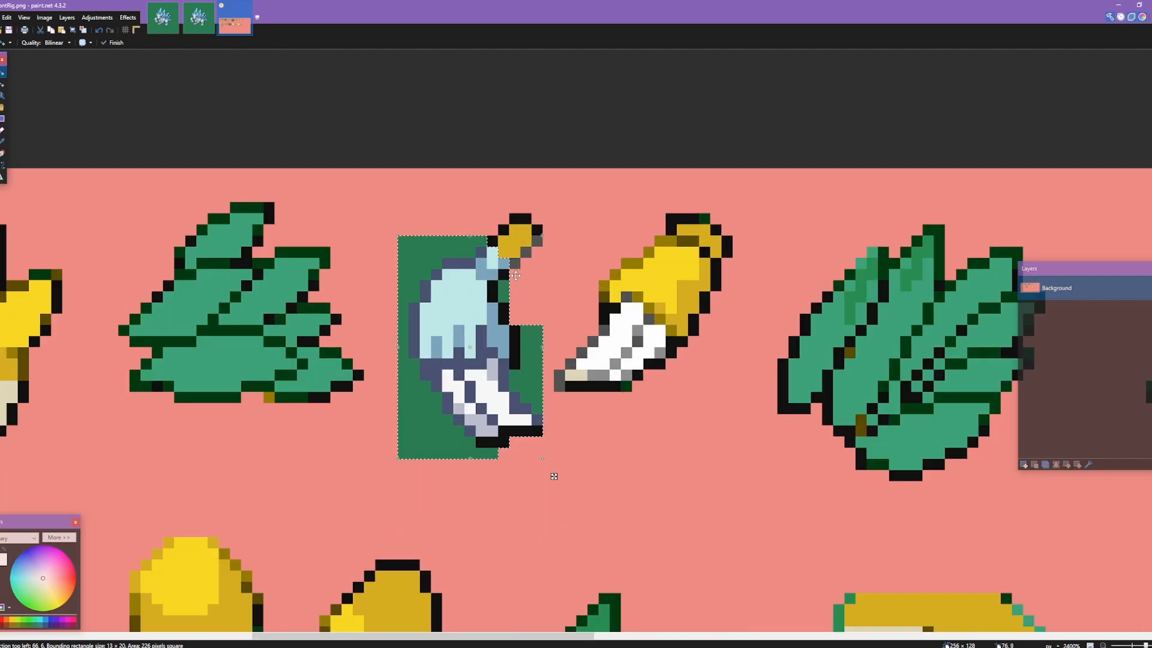
# Step: Recolor the leftover yellow shoulder pixels above the pasted arm with colors sampled from the Alolan arm
pyautogui.press('p')
pyautogui.scroll(2, 517, 273)
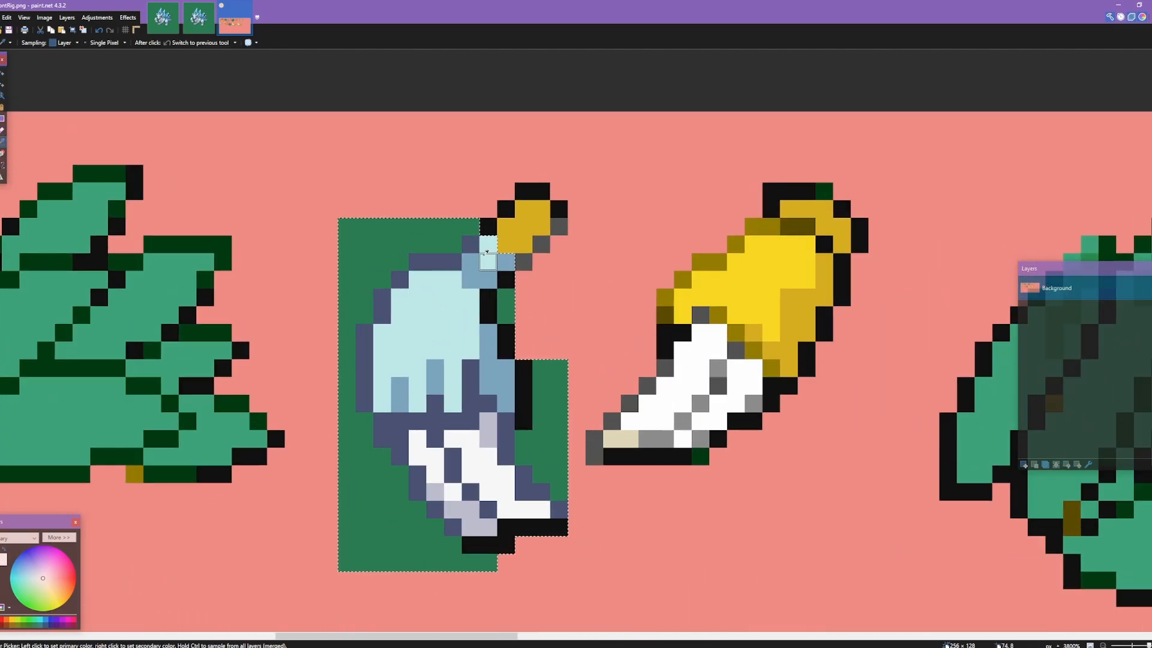
pyautogui.hotkey('ctrl', 'd')
pyautogui.moveTo(511, 231)
pyautogui.mouseDown()
pyautogui.moveTo(533, 207)
pyautogui.moveTo(528, 233)
pyautogui.moveTo(542, 244)
pyautogui.moveTo(560, 225)
pyautogui.mouseUp()
pyautogui.scroll(-5, 563, 280)
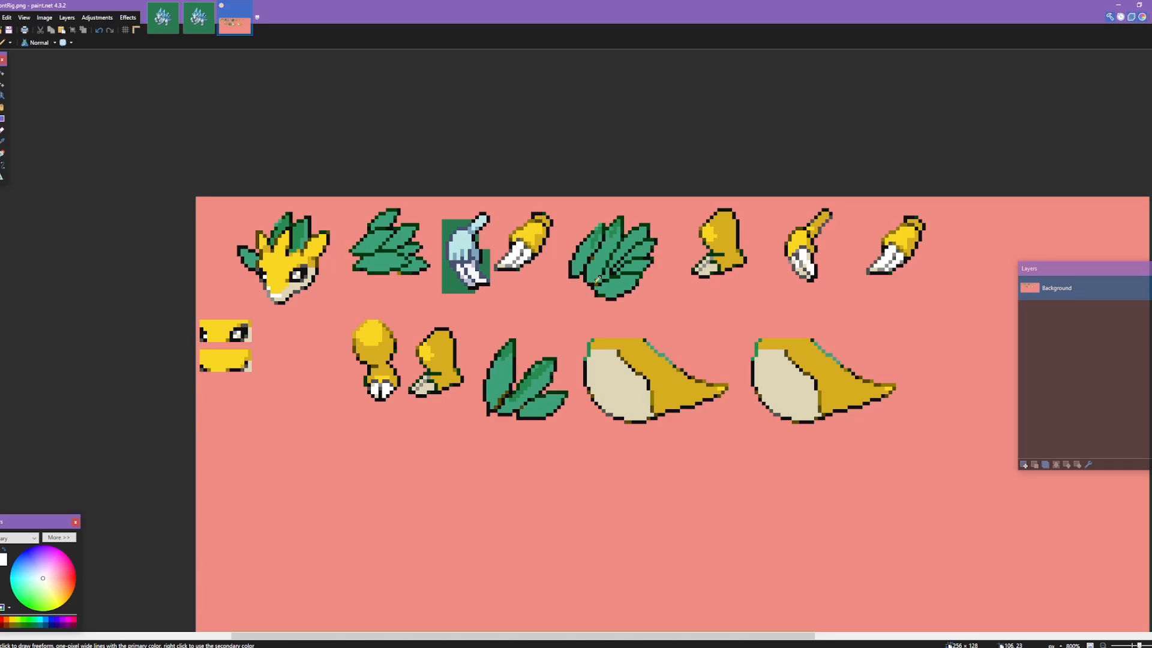
# Step: Return to the file browser and view the ready-made rig images in the AlolanSandslash folder
pyautogui.click(1118, 5)
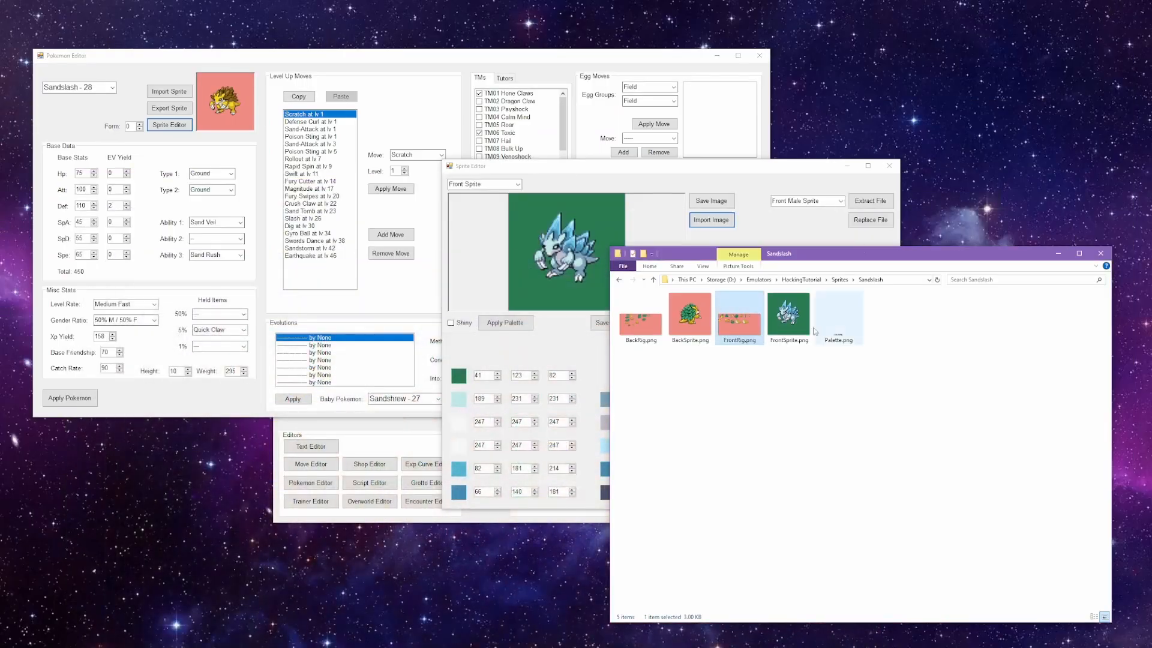
pyautogui.click(688, 315)
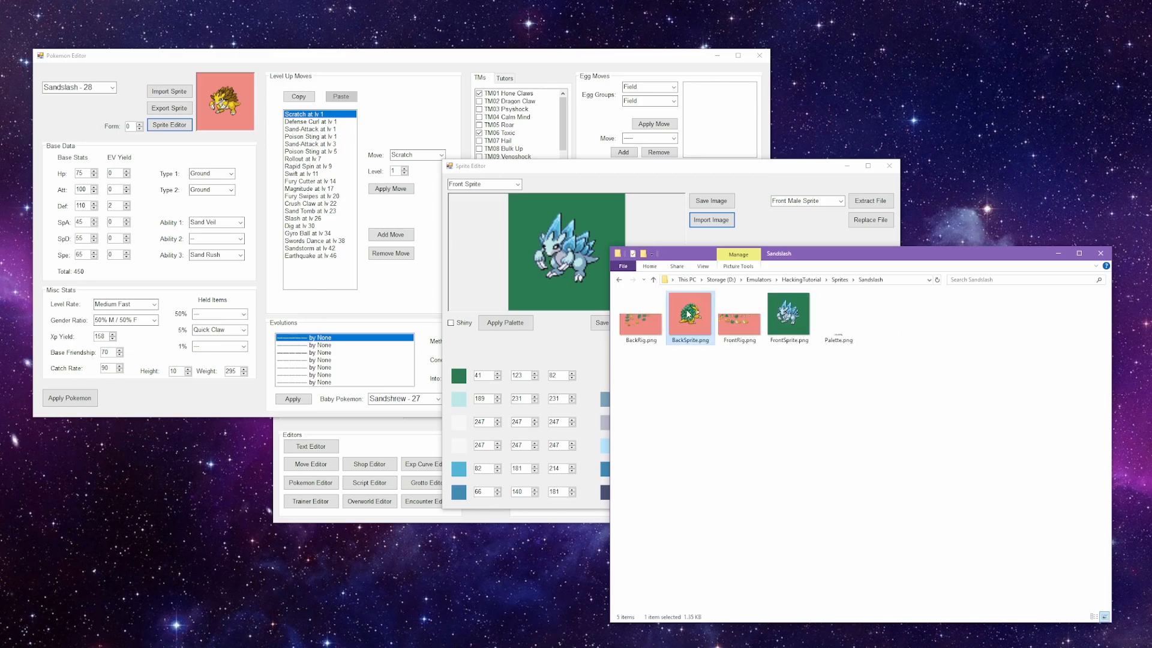
pyautogui.click(653, 279)
pyautogui.doubleClick(660, 303)
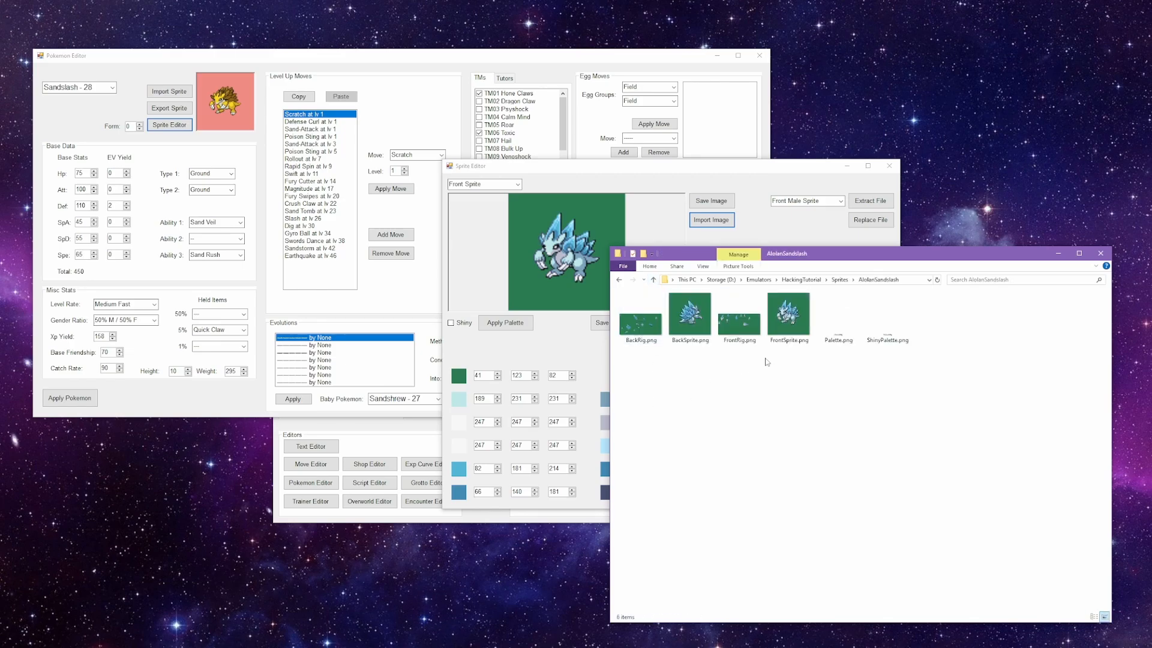
pyautogui.moveTo(634, 350); pyautogui.dragTo(743, 331)
pyautogui.click(778, 431)
# Step: Display the Front Rig in the Sprite Editor and import FrontRig.png from the AlolanSandslash folder as its image
pyautogui.click(732, 168)
pyautogui.scroll(-1, 503, 185)
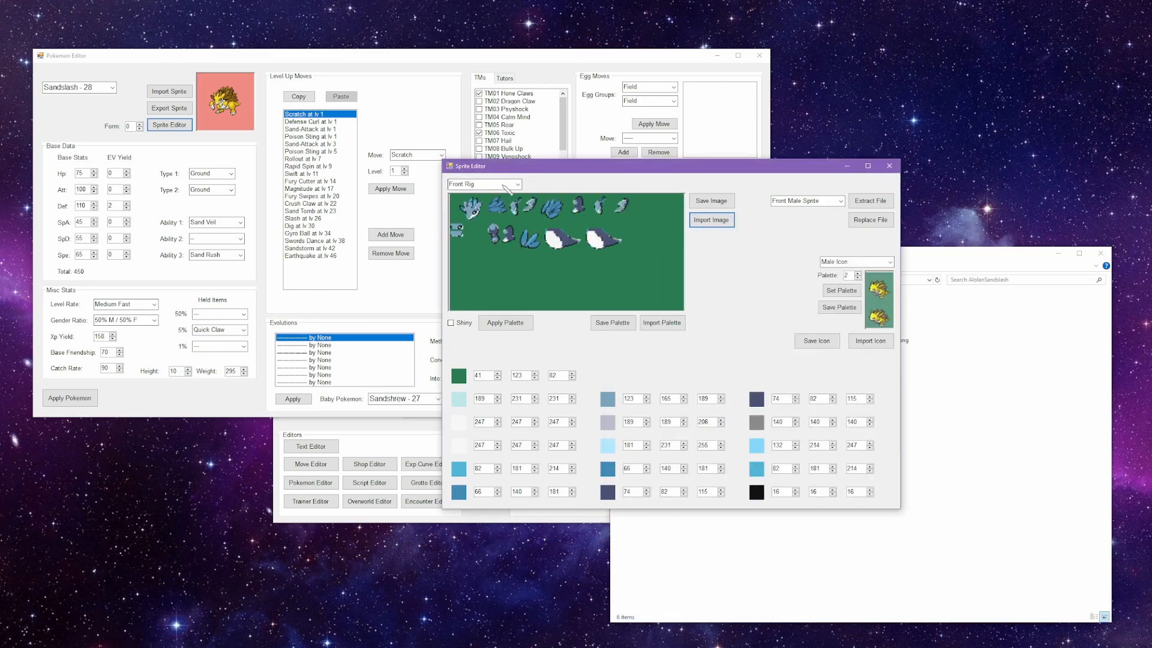
pyautogui.click(711, 219)
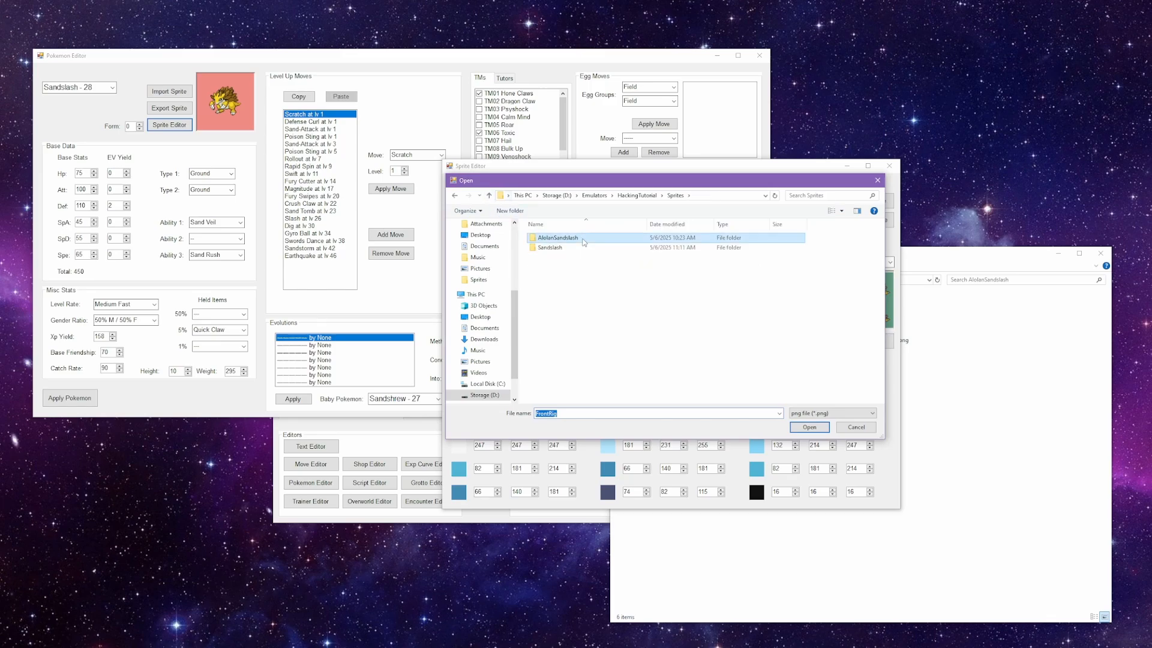
pyautogui.doubleClick(583, 242)
pyautogui.doubleClick(653, 257)
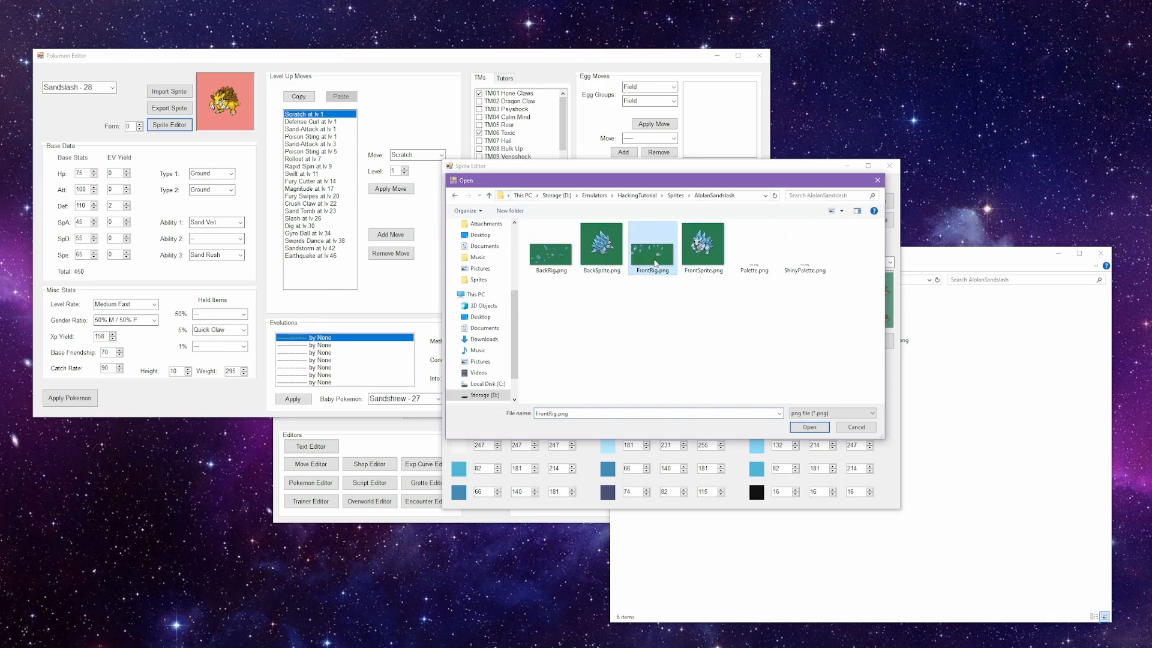
# Step: Import BackSprite.png as the Back Sprite image and BackRig.png as the Back Rig image from the AlolanSandslash folder
pyautogui.scroll(-1, 504, 187)
pyautogui.click(705, 227)
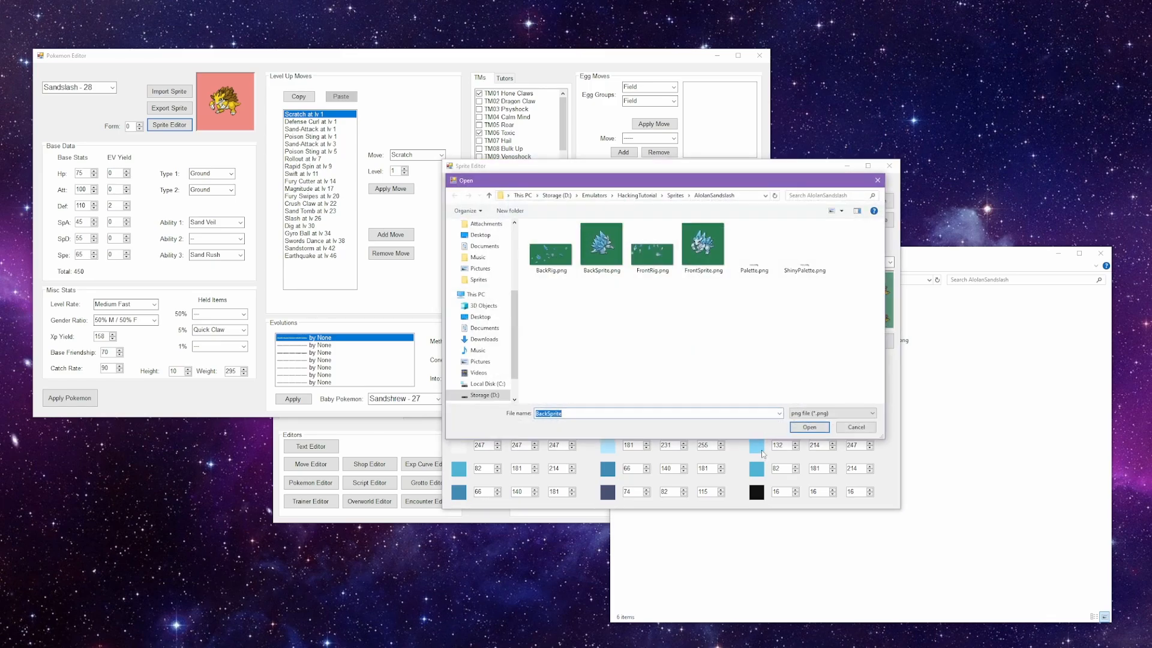
pyautogui.doubleClick(543, 247)
pyautogui.click(703, 219)
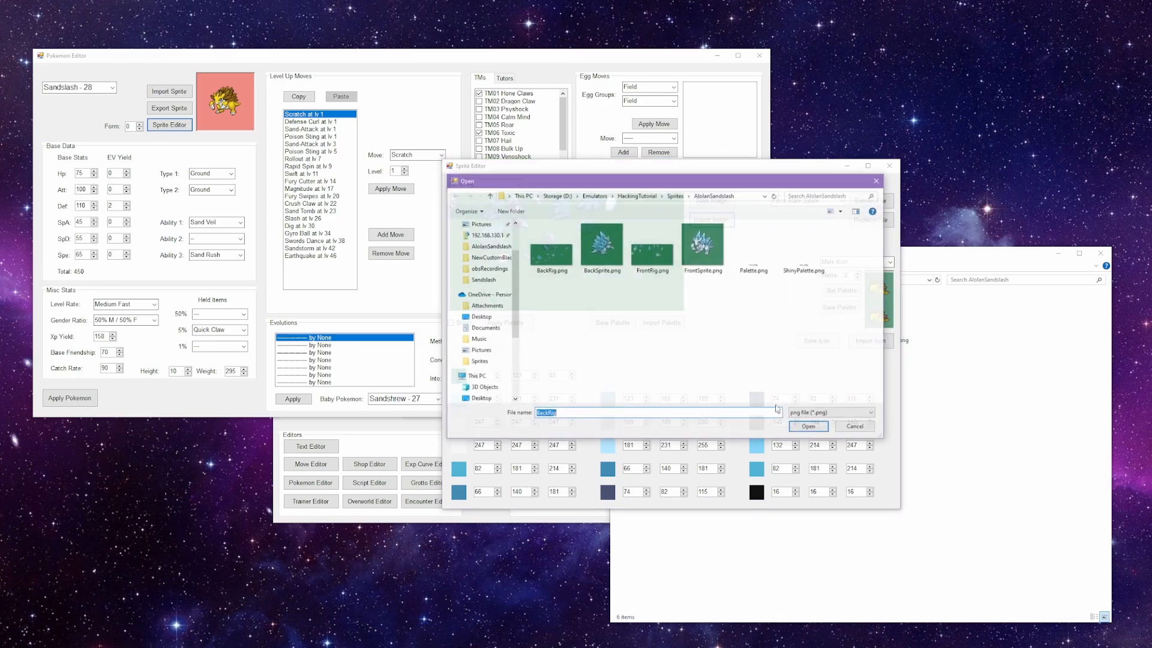
pyautogui.click(754, 355)
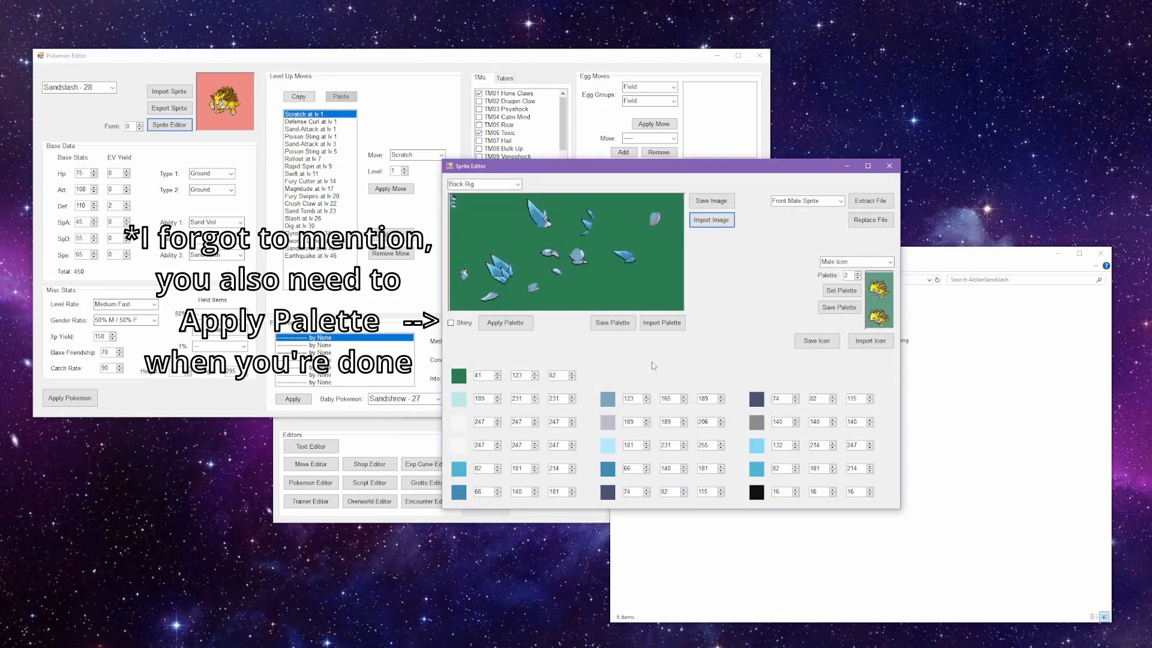
# Step: Enable the Shiny view, show the Front Sprite and import ShinyPalette.png as the shiny palette
pyautogui.click(451, 322)
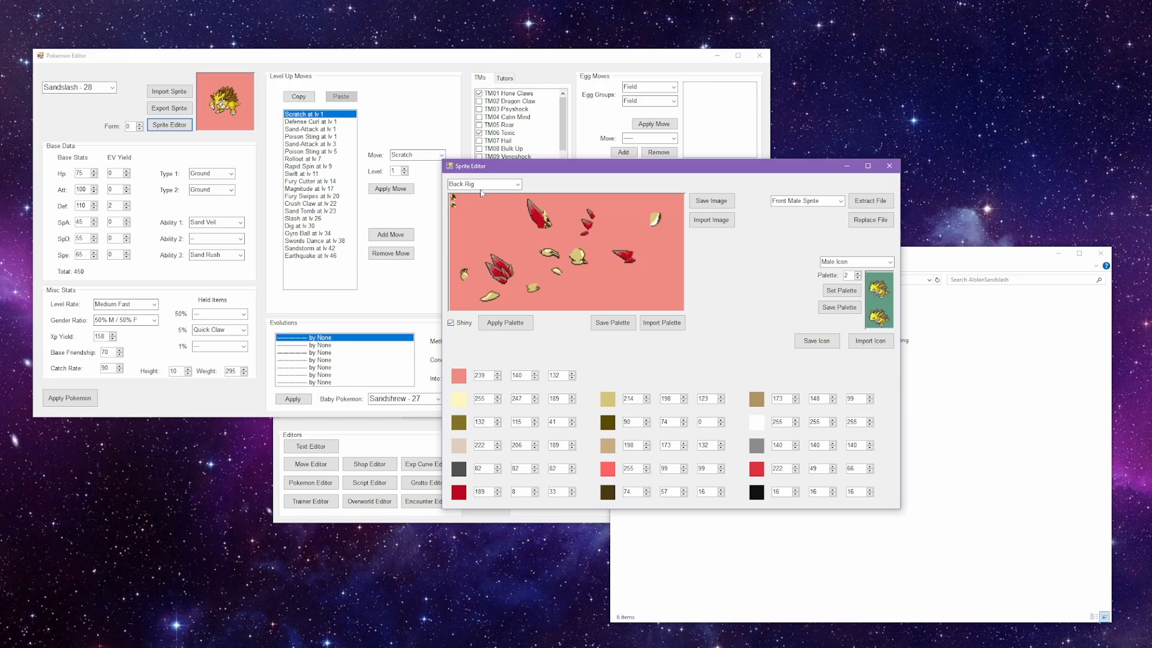
pyautogui.scroll(3, 480, 190)
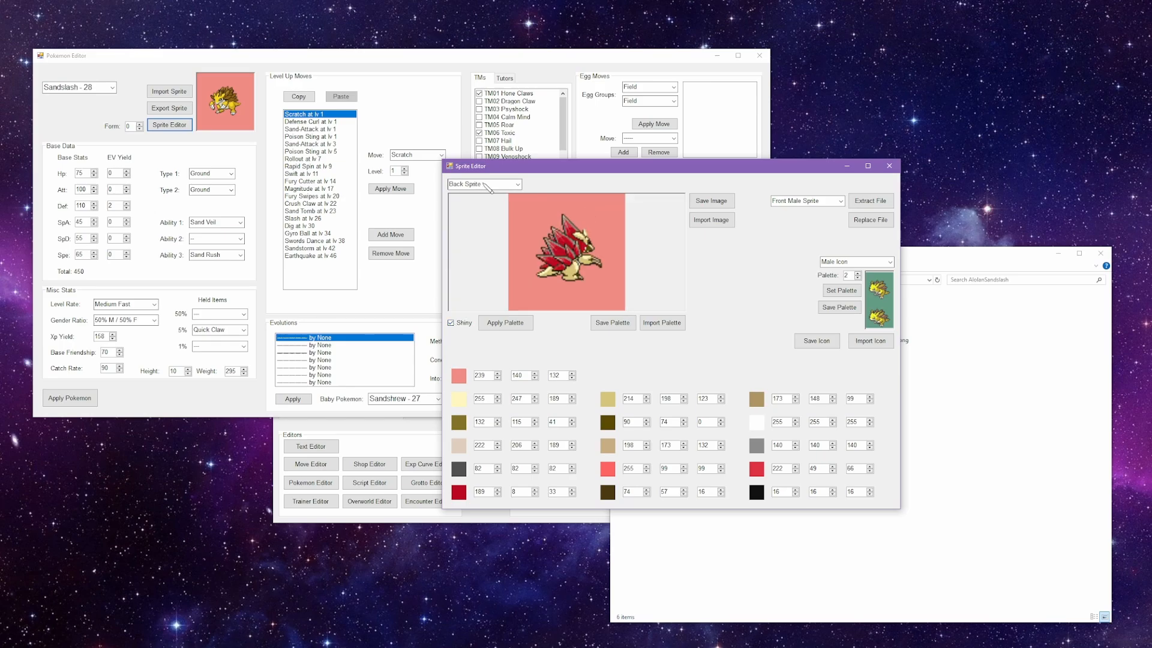
pyautogui.click(660, 323)
pyautogui.doubleClick(810, 252)
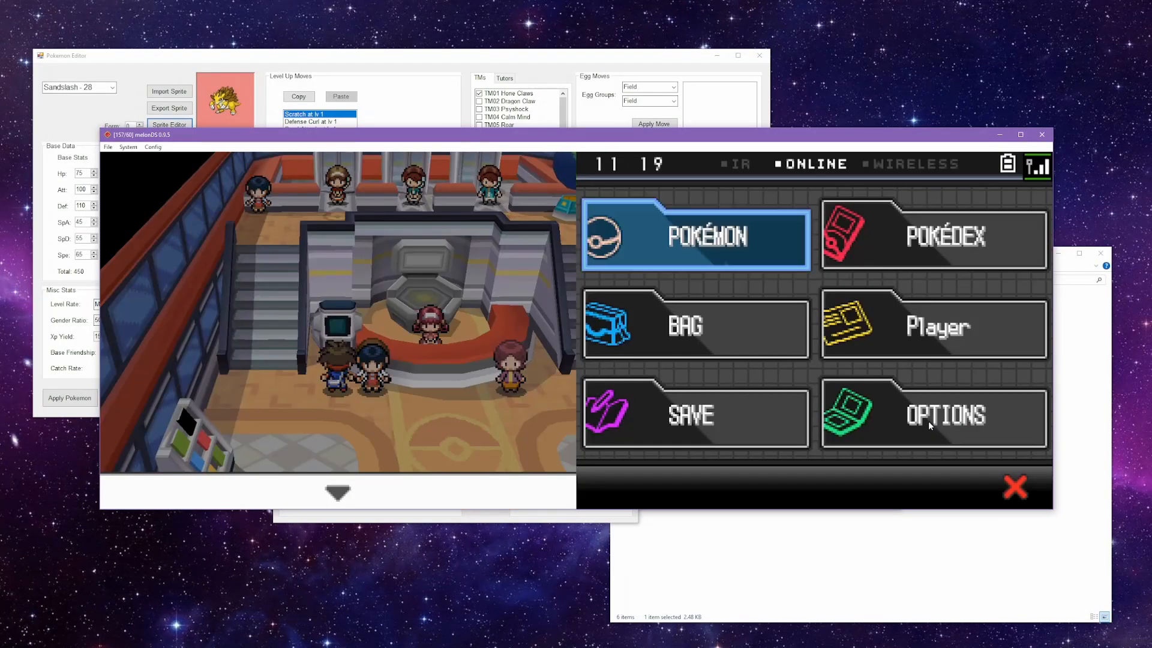
# Step: Open Sandslash's summary from the party in melonDS to check its sprite in the game
pyautogui.press('x')
pyautogui.press('x')
pyautogui.press('x')
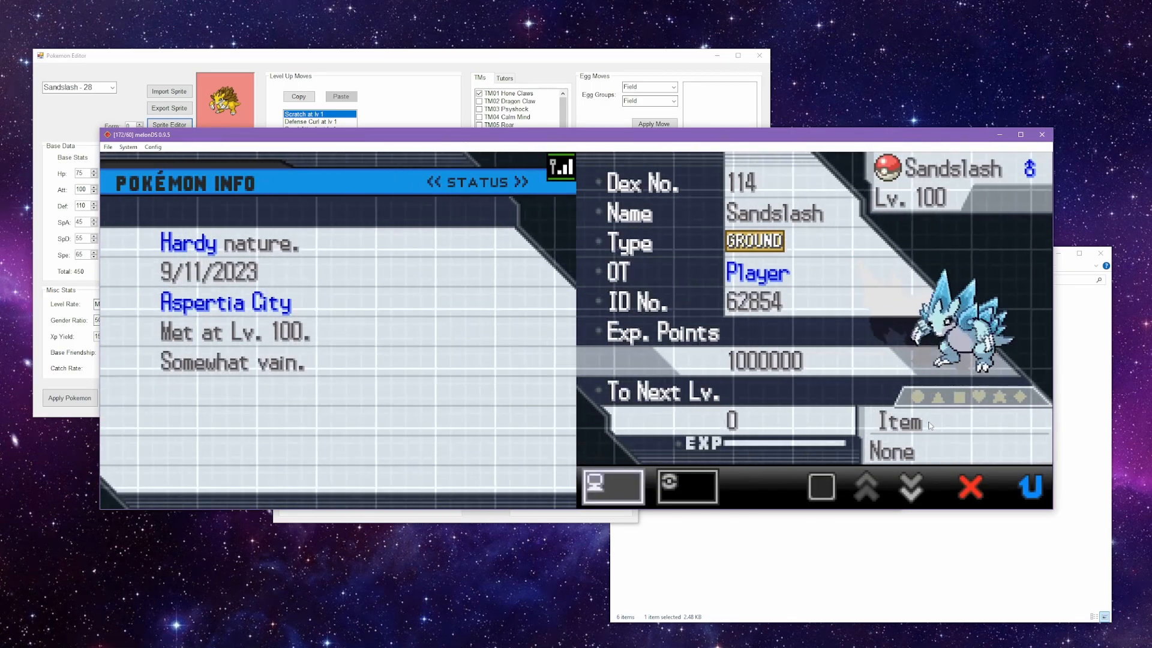
pyautogui.press('z')
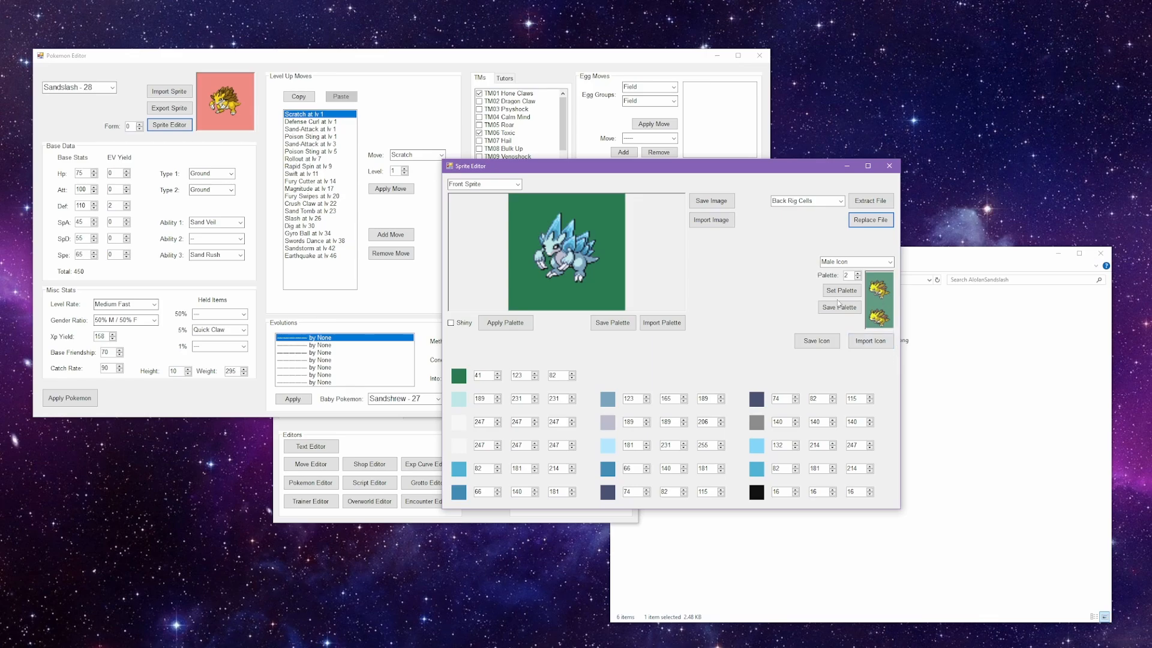
# Step: Preview other palette numbers for the male icon and try to set its palette to 2
pyautogui.click(859, 278)
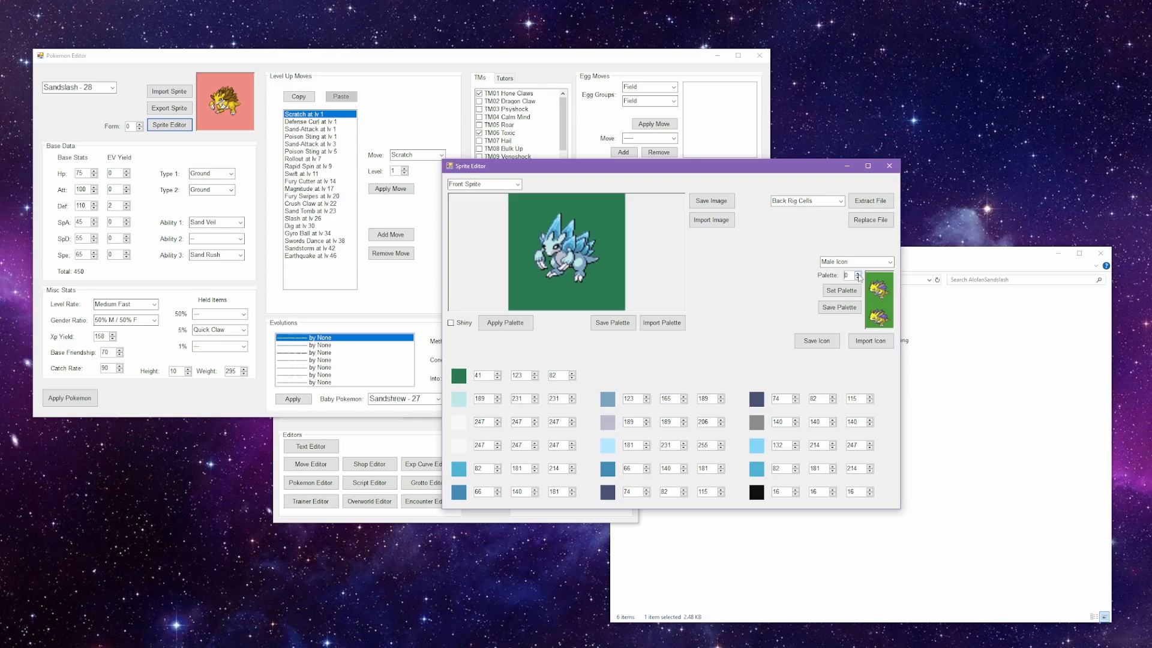
pyautogui.click(858, 274)
pyautogui.click(858, 274)
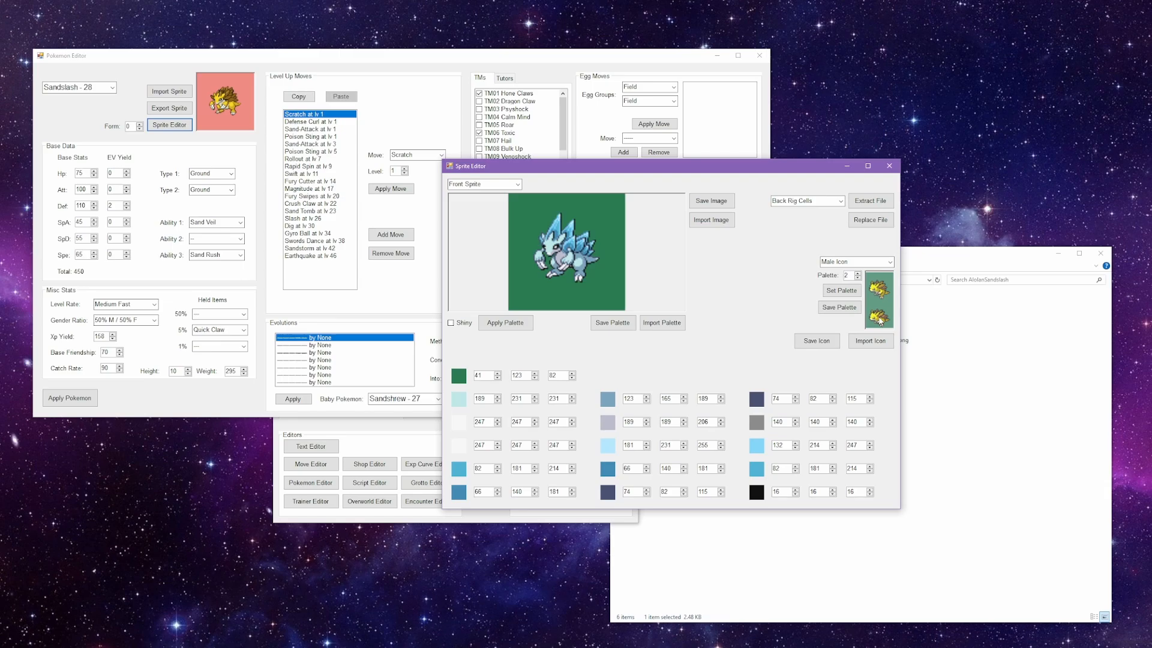
pyautogui.click(842, 291)
pyautogui.moveTo(578, 319); pyautogui.dragTo(757, 267)
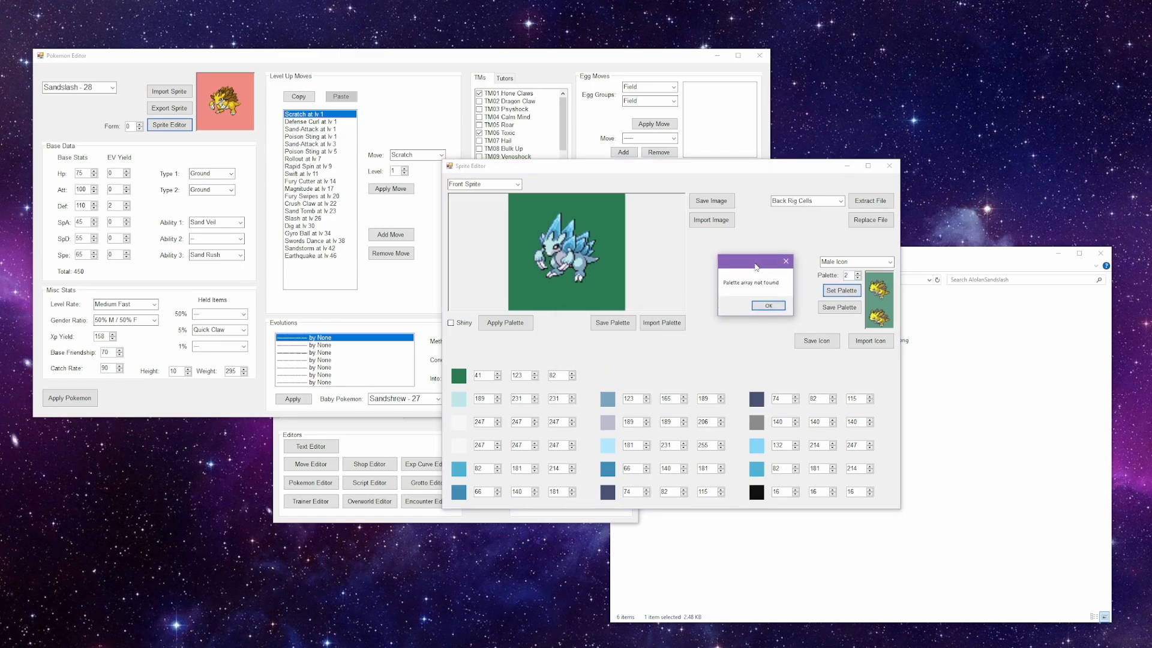
pyautogui.click(769, 306)
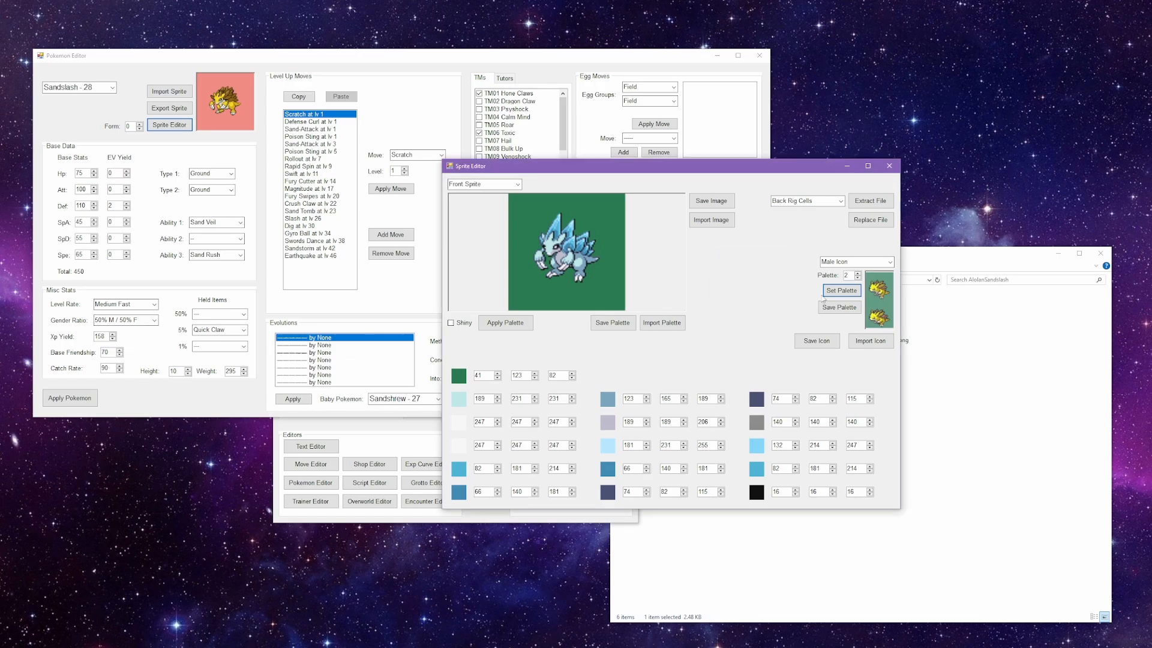
pyautogui.click(858, 277)
pyautogui.click(858, 278)
pyautogui.click(859, 273)
pyautogui.click(859, 272)
# Step: Save the male icon as Icon.png and its palette as IconPalette2.png in the Sandslash sprites folder
pyautogui.click(816, 340)
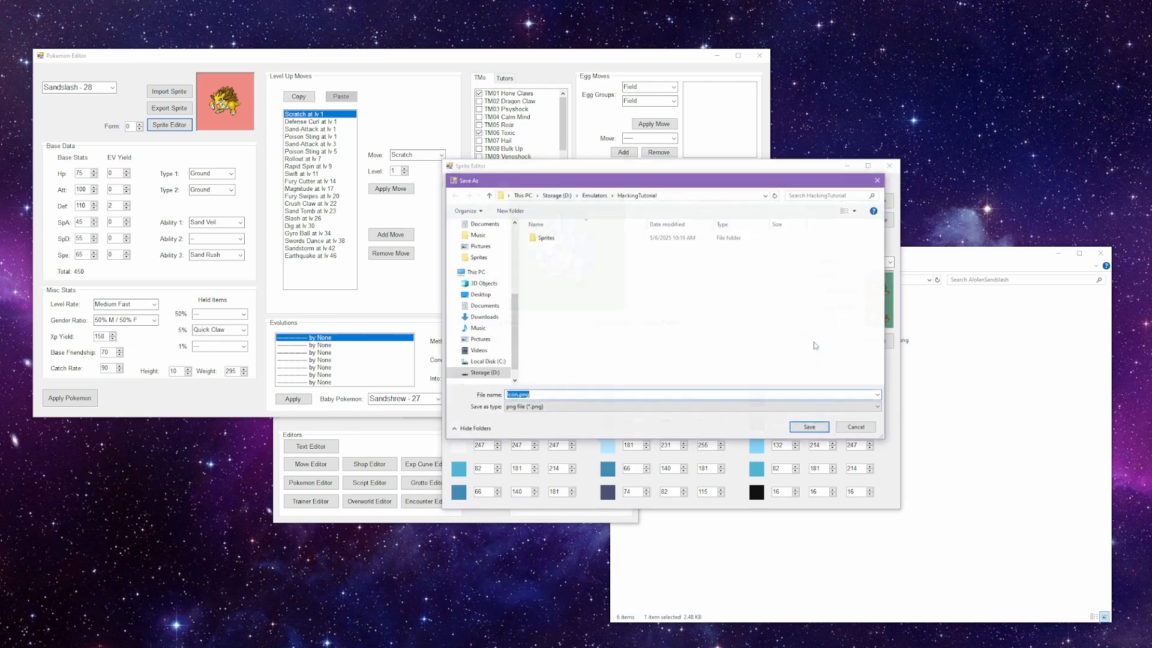
pyautogui.doubleClick(597, 240)
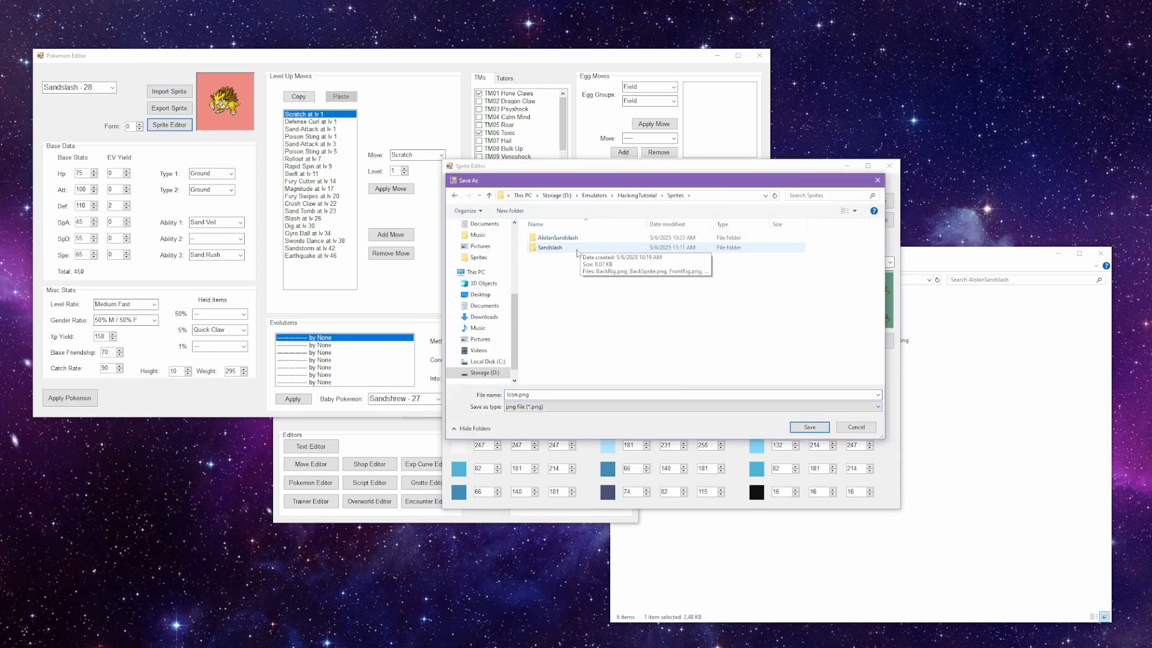
pyautogui.doubleClick(594, 240)
pyautogui.click(809, 427)
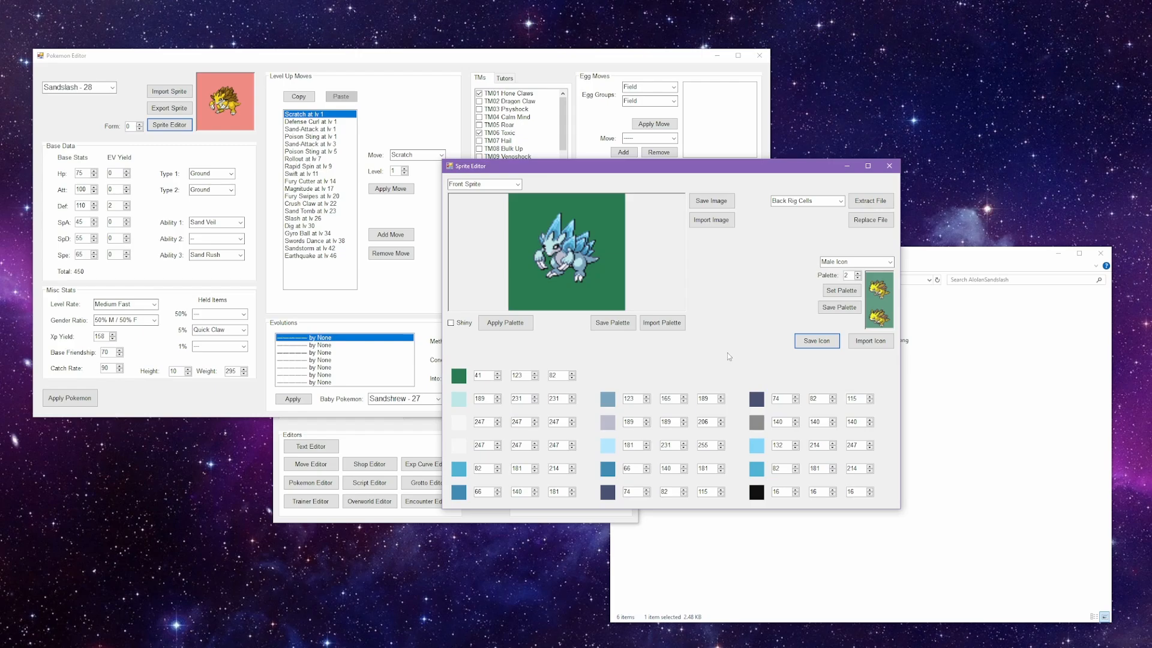
pyautogui.click(837, 308)
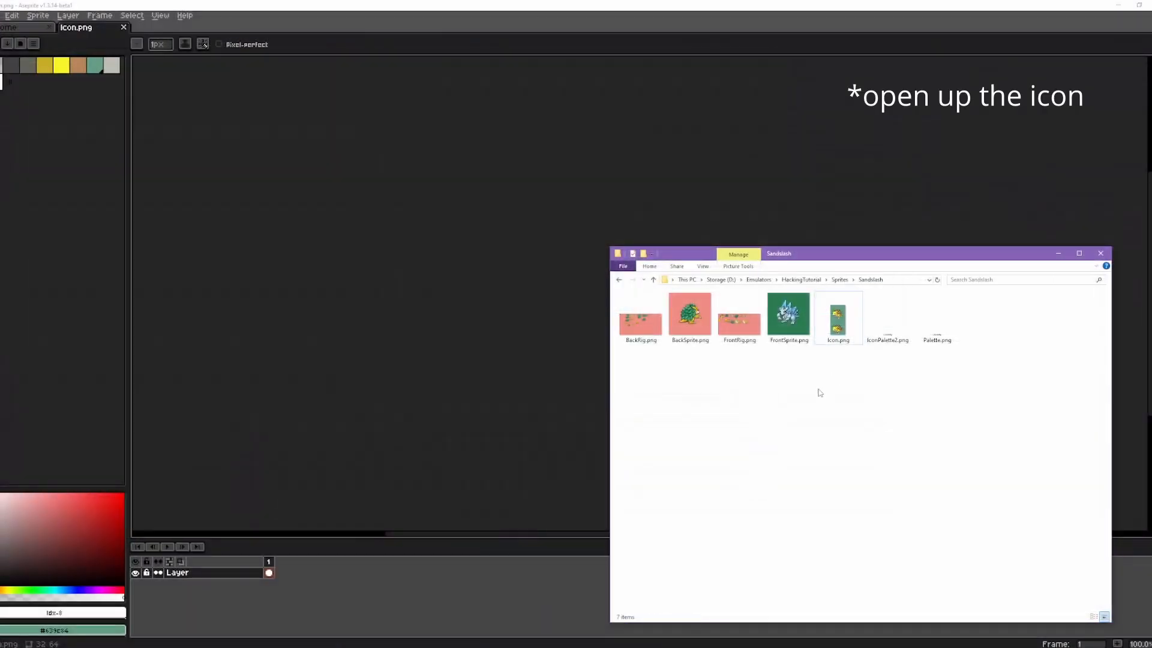
# Step: Open Icon.png from the Sandslash sprites folder in Aseprite
pyautogui.moveTo(839, 319); pyautogui.dragTo(618, 287)
pyautogui.scroll(6, 619, 287)
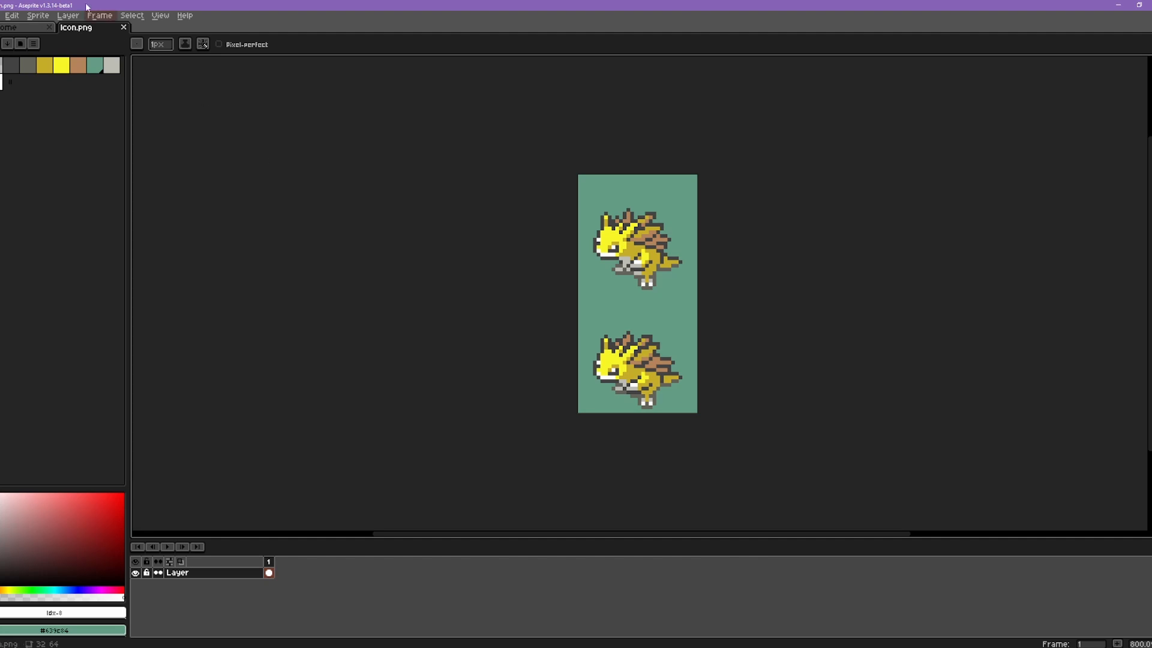
# Step: Import the icon as a sprite sheet by rows with 32 by 32 tiles and play the resulting animation
pyautogui.click(1, 16)
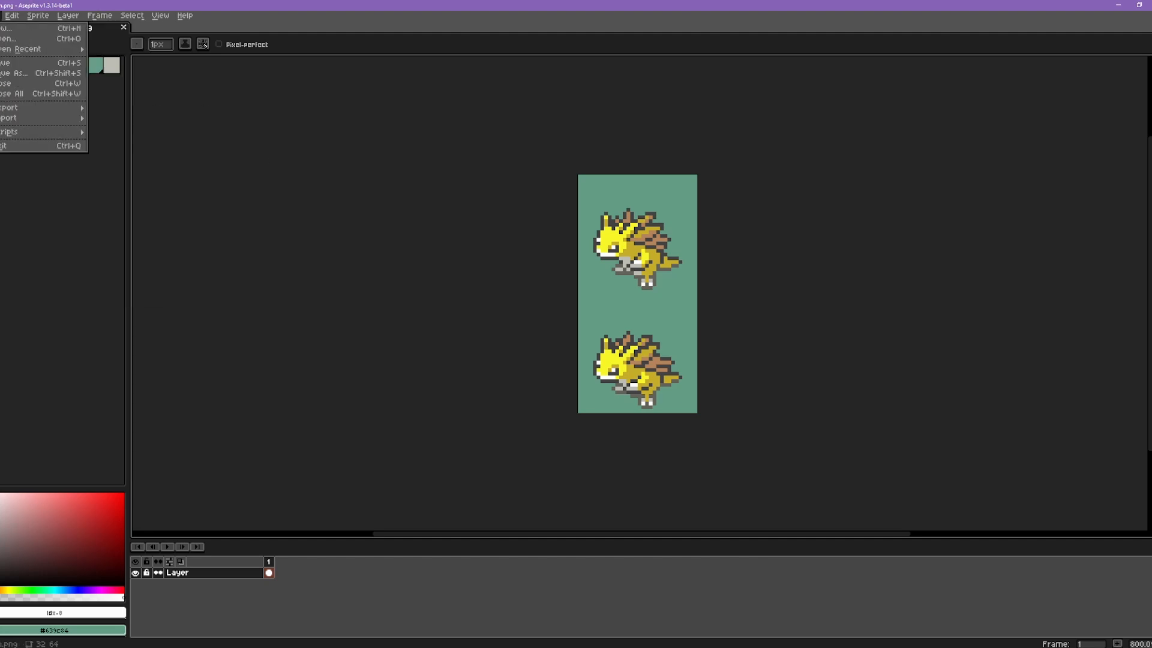
pyautogui.moveTo(36, 118)
pyautogui.click(120, 118)
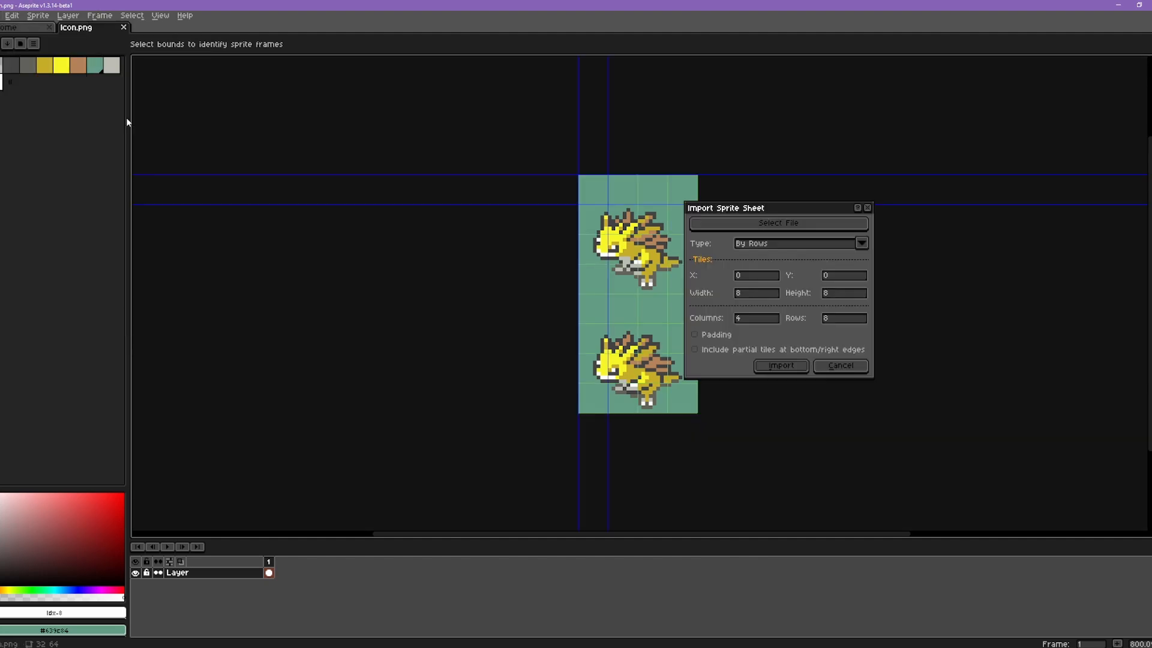
pyautogui.doubleClick(754, 294)
pyautogui.write('3232')
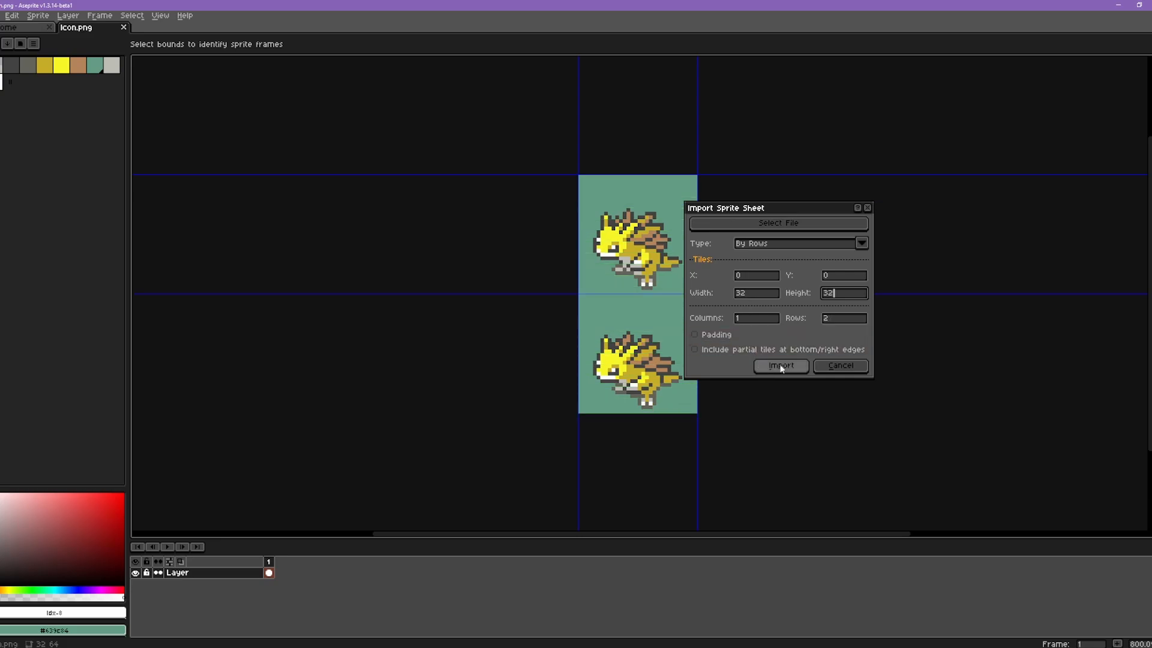
pyautogui.click(786, 366)
pyautogui.click(168, 546)
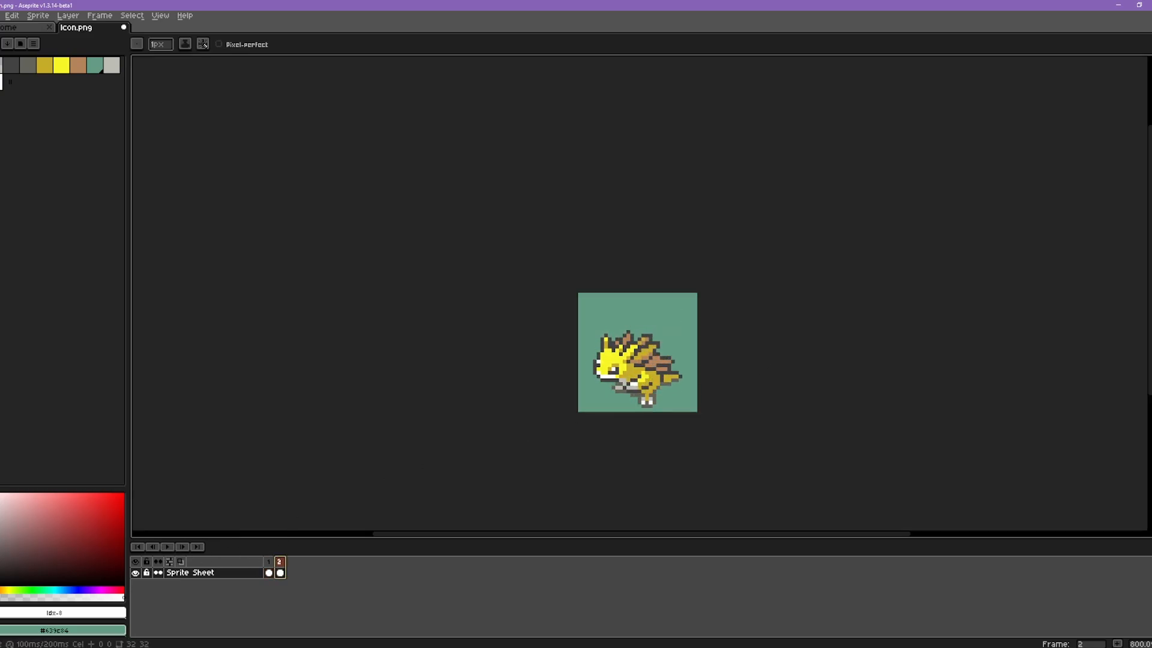
# Step: Flip between the icon's two animation frames and undo the sprite sheet import
pyautogui.click(281, 562)
pyautogui.press('Left')
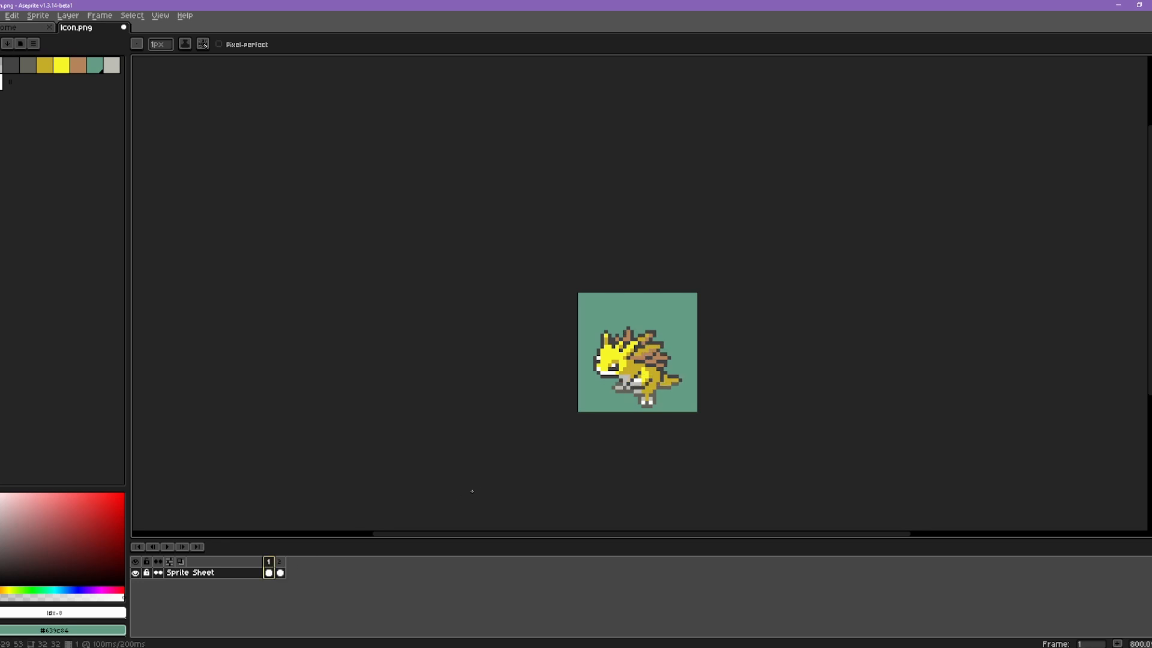
pyautogui.hotkey('ctrl', 'z')
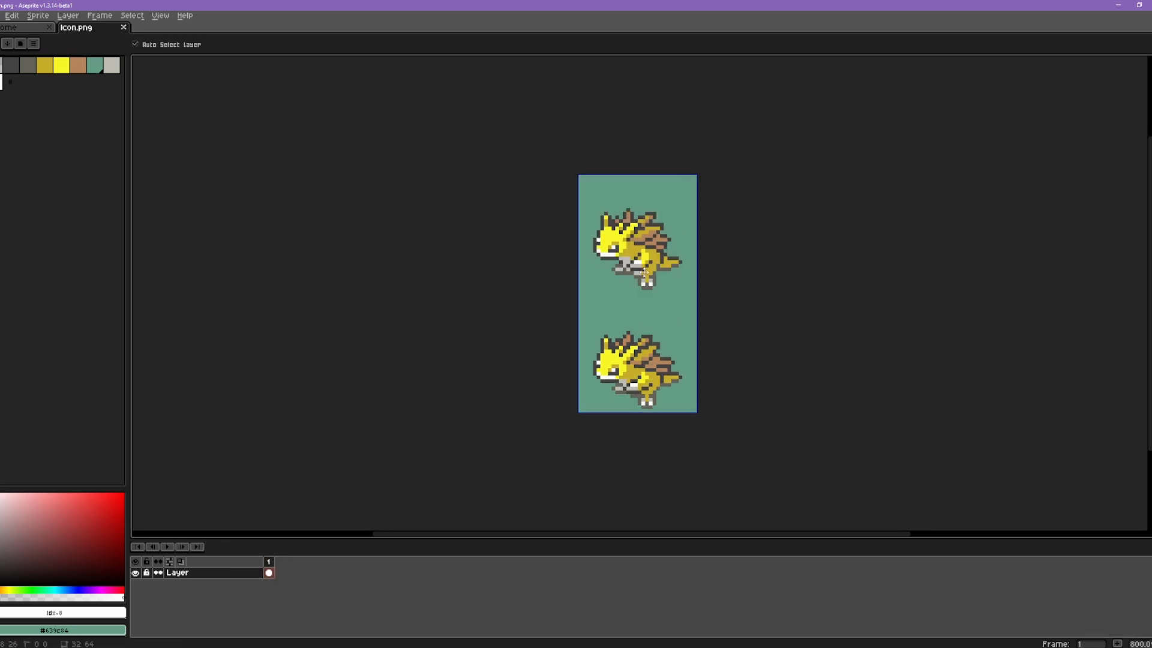
# Step: Load IconPalette2.png from the Sandslash folder as the icon's colour palette
pyautogui.scroll(1, 639, 291)
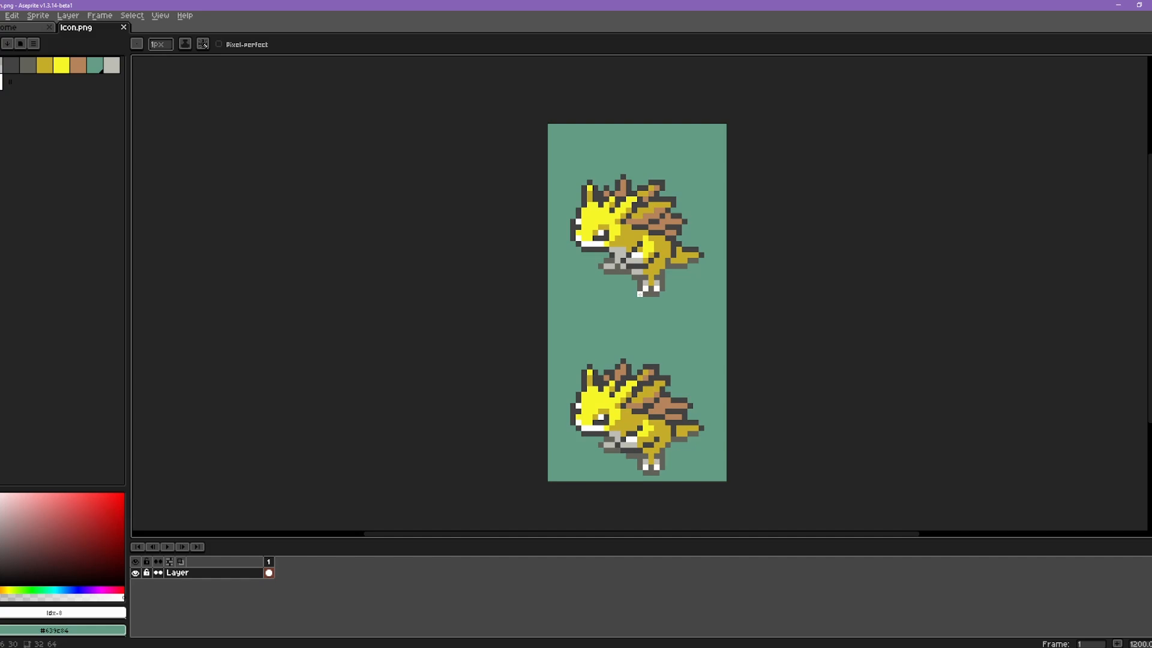
pyautogui.click(34, 46)
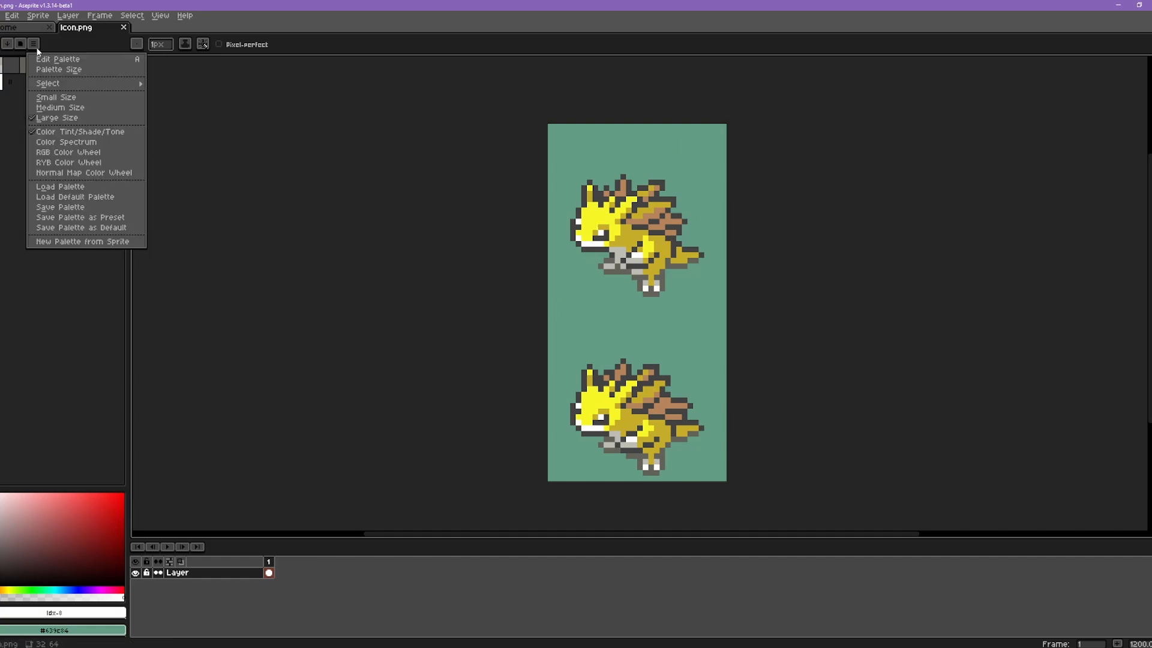
pyautogui.click(62, 187)
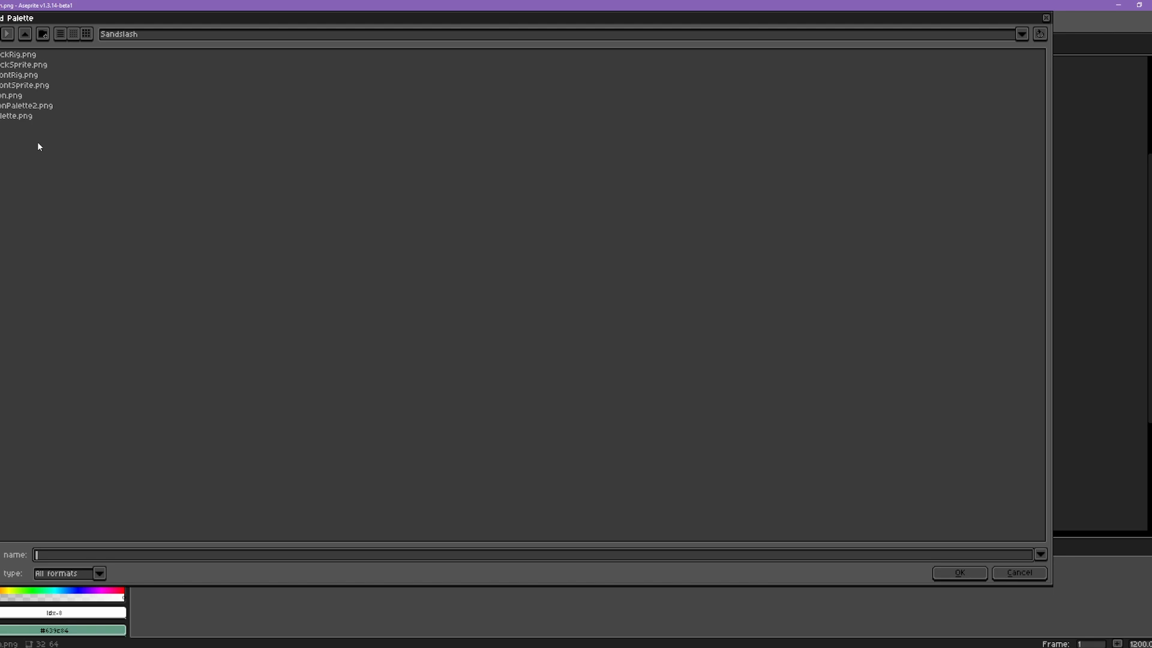
pyautogui.doubleClick(18, 107)
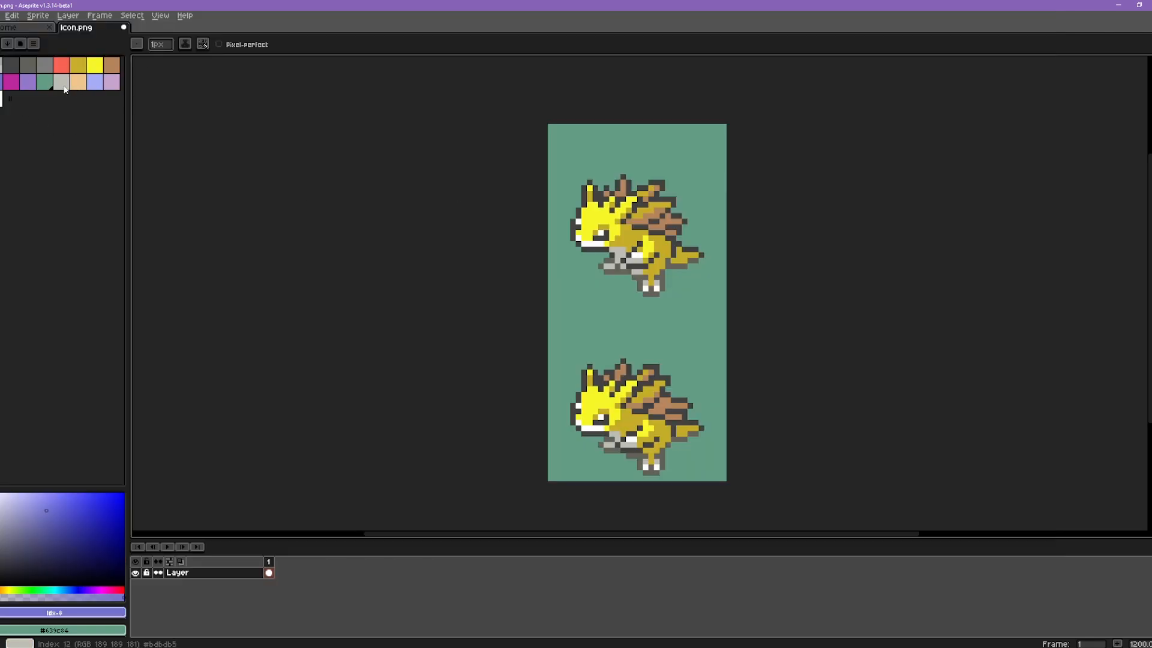
# Step: Try painting on the upper Sandslash sprite with the magenta palette colour and undo the pencil marks
pyautogui.click(10, 81)
pyautogui.click(621, 221)
pyautogui.scroll(3, 622, 222)
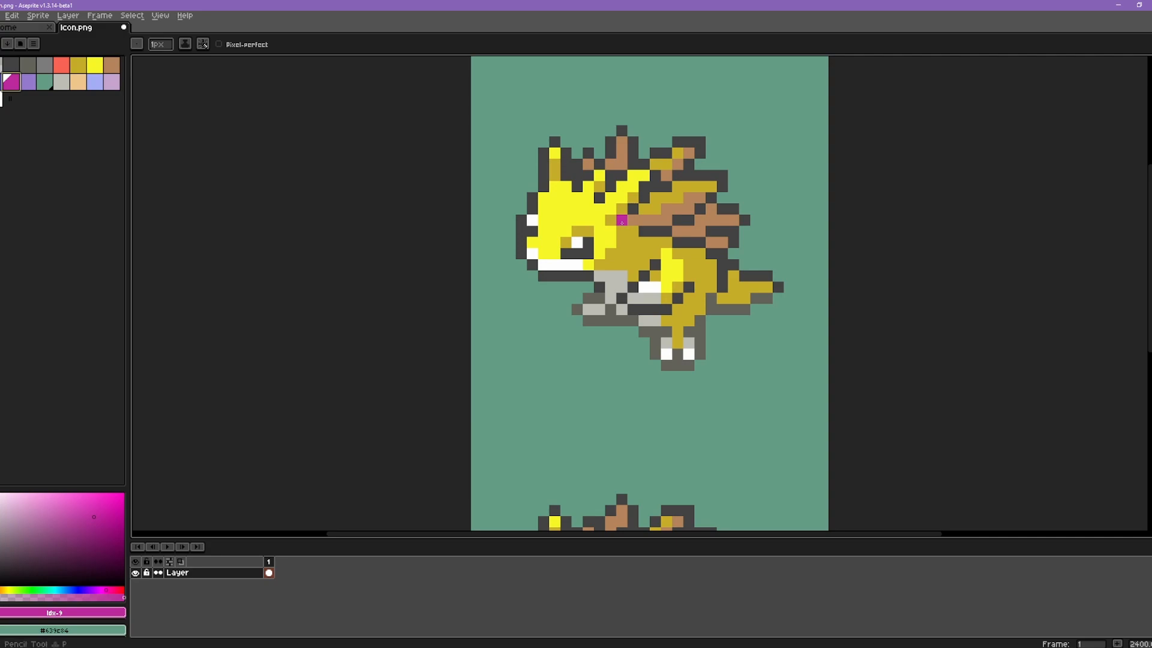
pyautogui.moveTo(600, 198)
pyautogui.mouseDown()
pyautogui.moveTo(586, 219)
pyautogui.moveTo(648, 227)
pyautogui.moveTo(720, 264)
pyautogui.mouseUp()
pyautogui.press('v')
pyautogui.hotkey('ctrl', 'z')
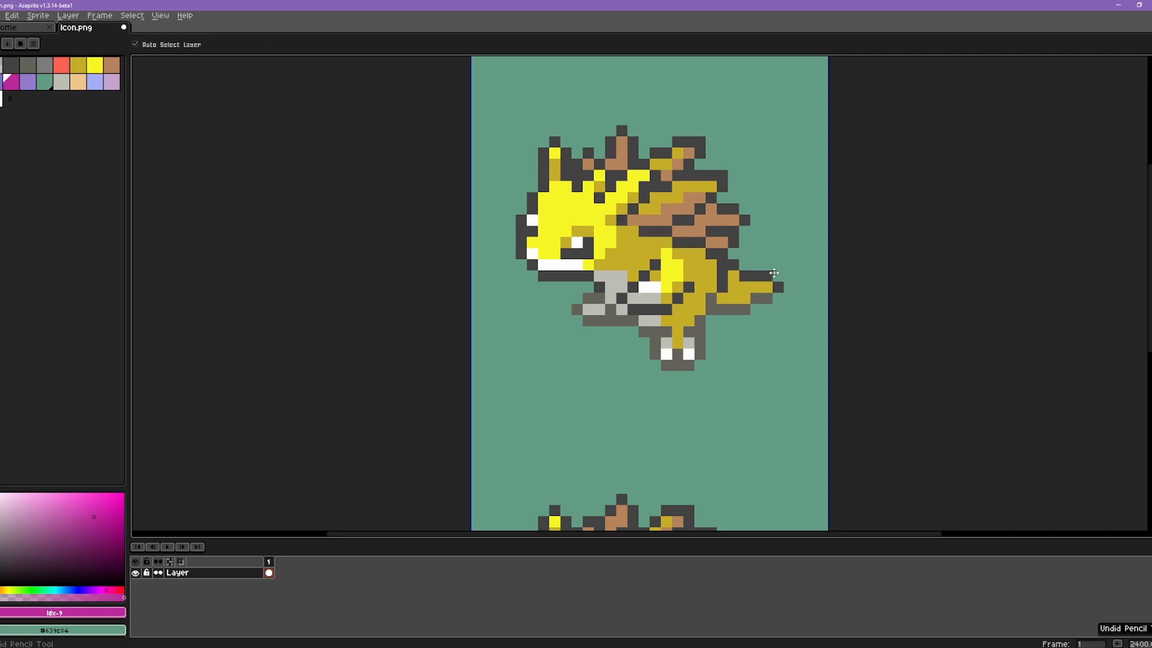
pyautogui.scroll(-3, 688, 241)
pyautogui.press('b')
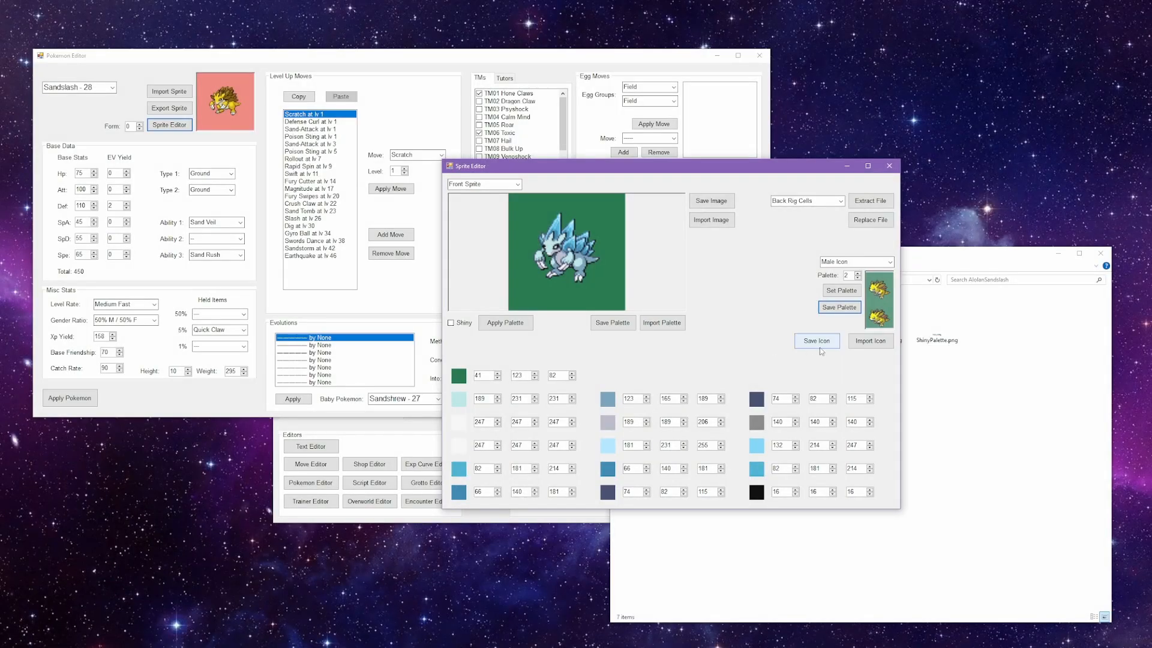
# Step: Switch to the Sprite Editor and import Icon.png from the AlolanSandslash folder as the male icon
pyautogui.click(869, 341)
pyautogui.click(489, 195)
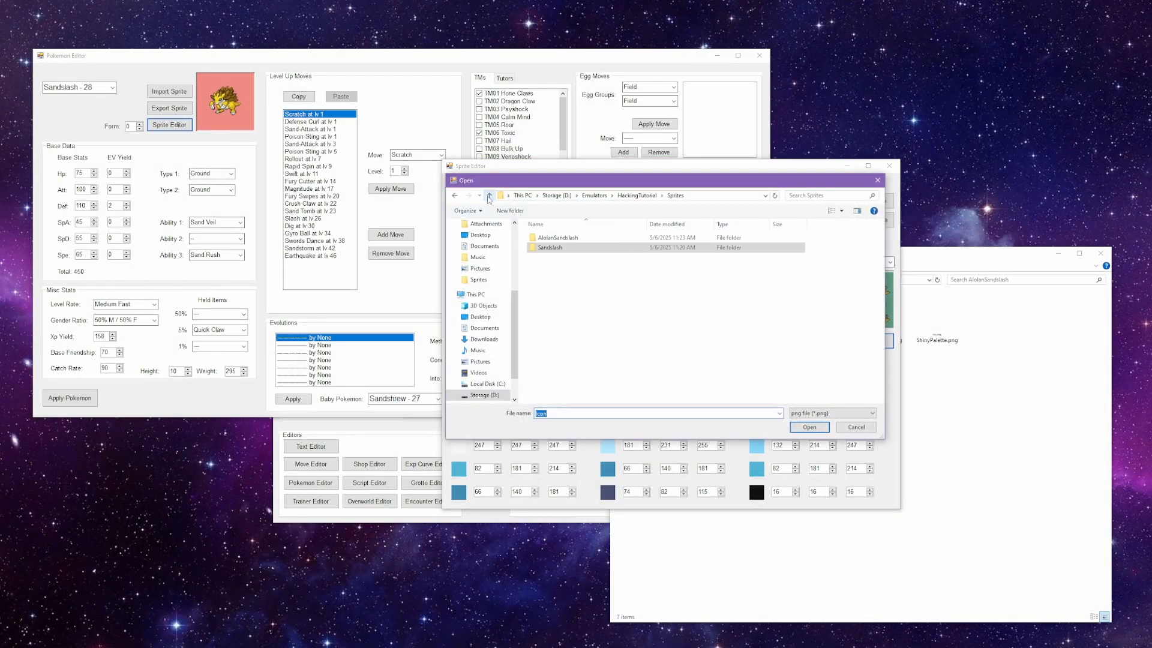
pyautogui.doubleClick(578, 240)
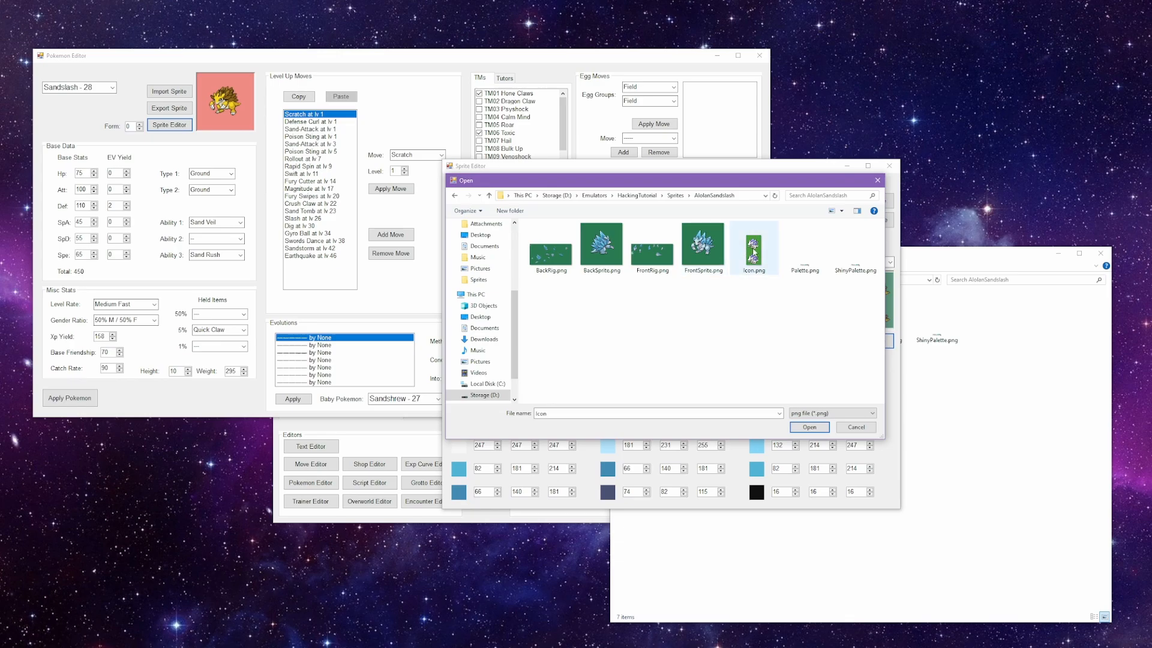
pyautogui.click(754, 253)
pyautogui.doubleClick(754, 254)
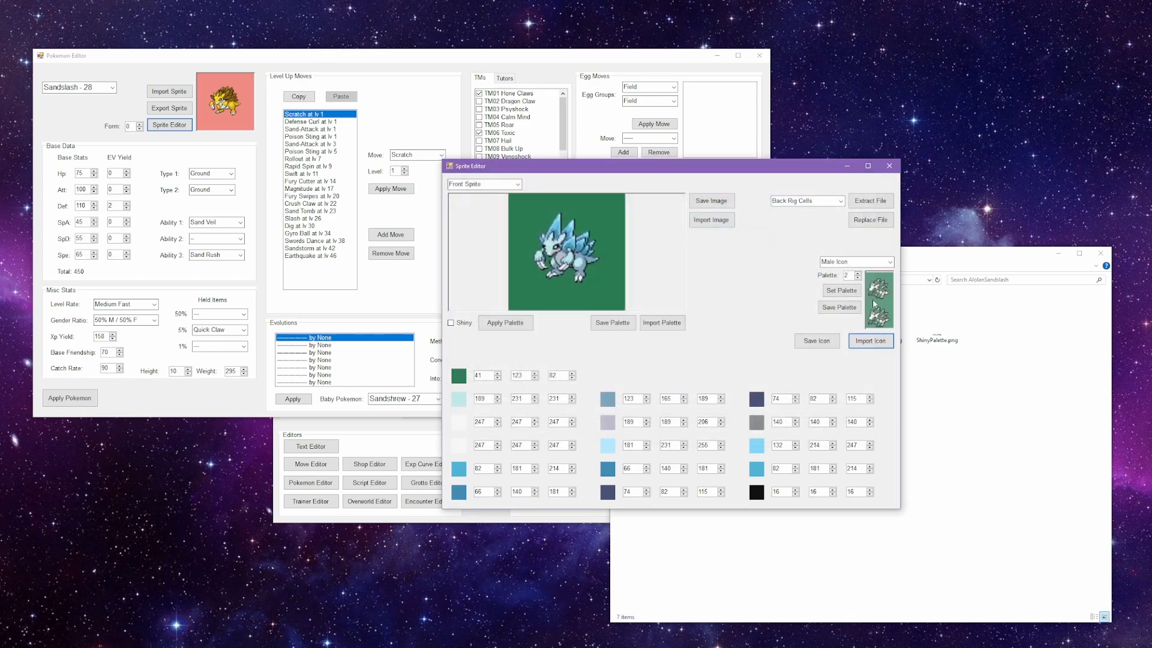
# Step: Set the male icon's palette number to 0 and import the Alolan Sandslash Icon.png again
pyautogui.click(858, 277)
pyautogui.click(857, 278)
pyautogui.click(865, 339)
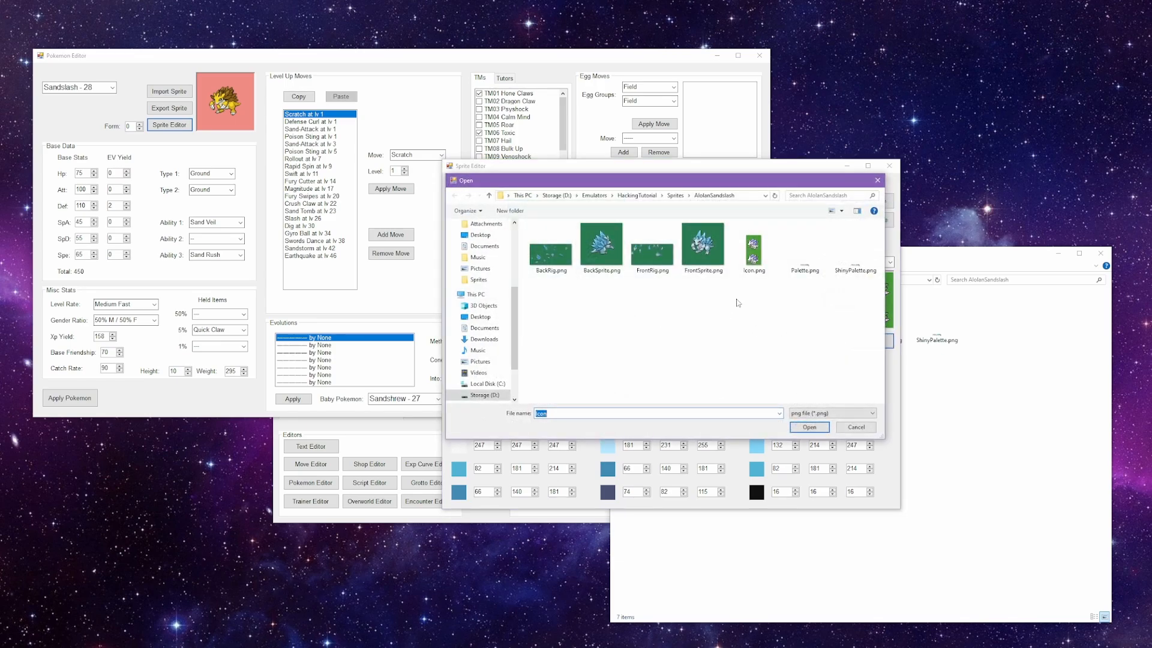
pyautogui.doubleClick(752, 255)
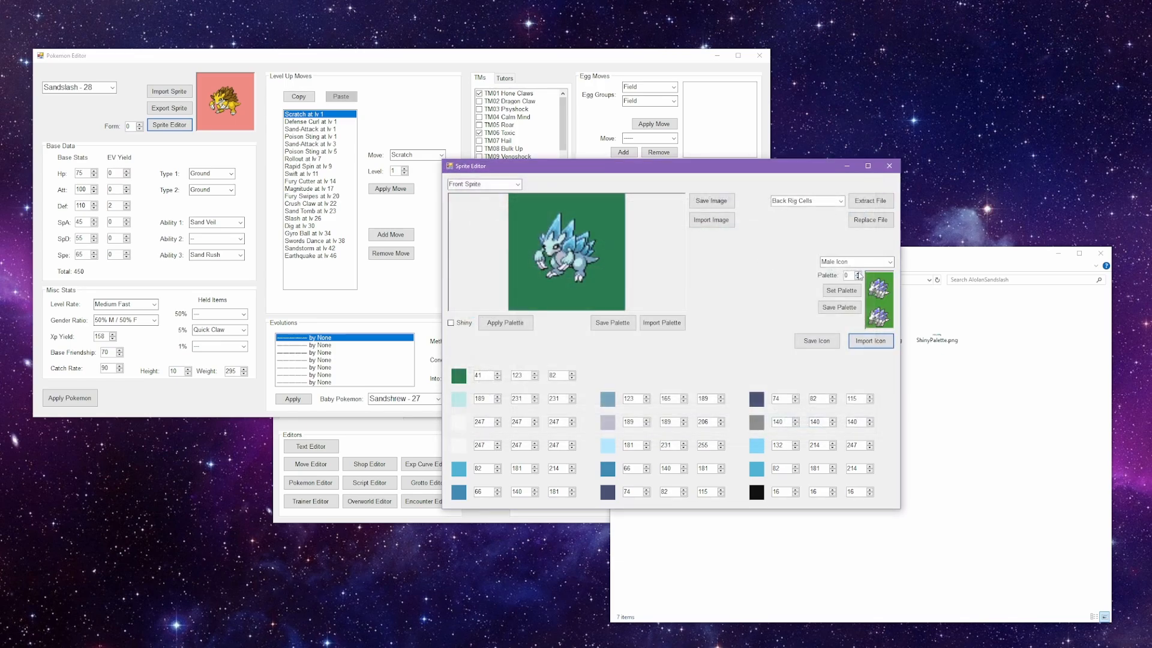
pyautogui.click(859, 274)
pyautogui.click(858, 273)
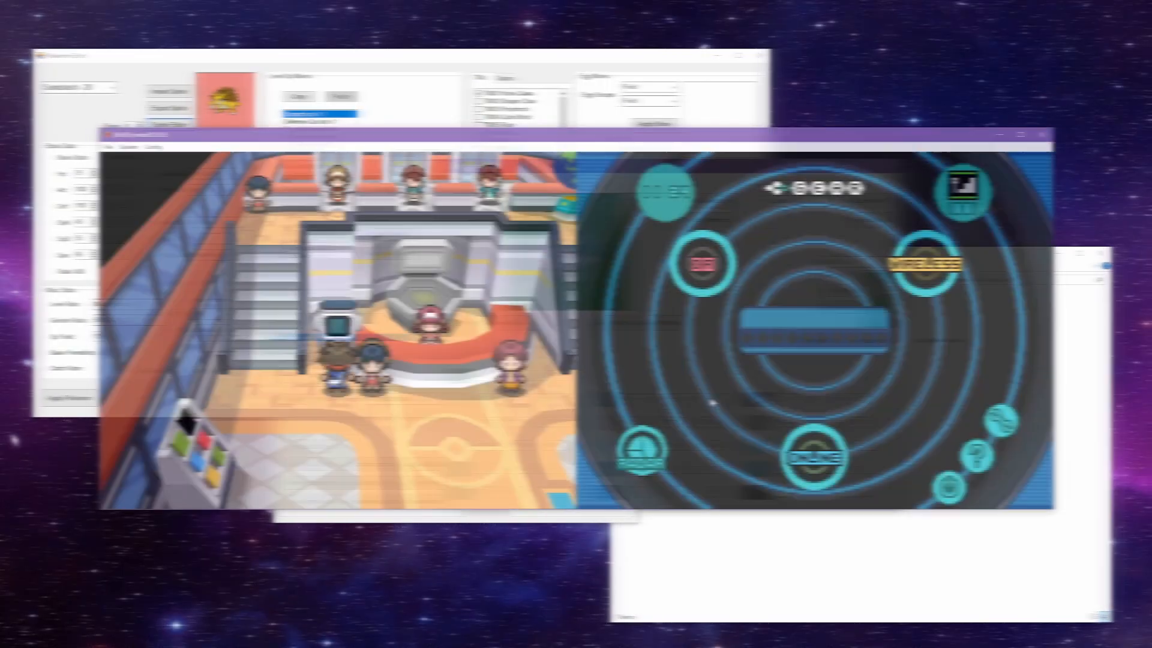
# Step: Switch to melonDS and open the in-game menu to check the edited sprites in the running game
pyautogui.press('x')
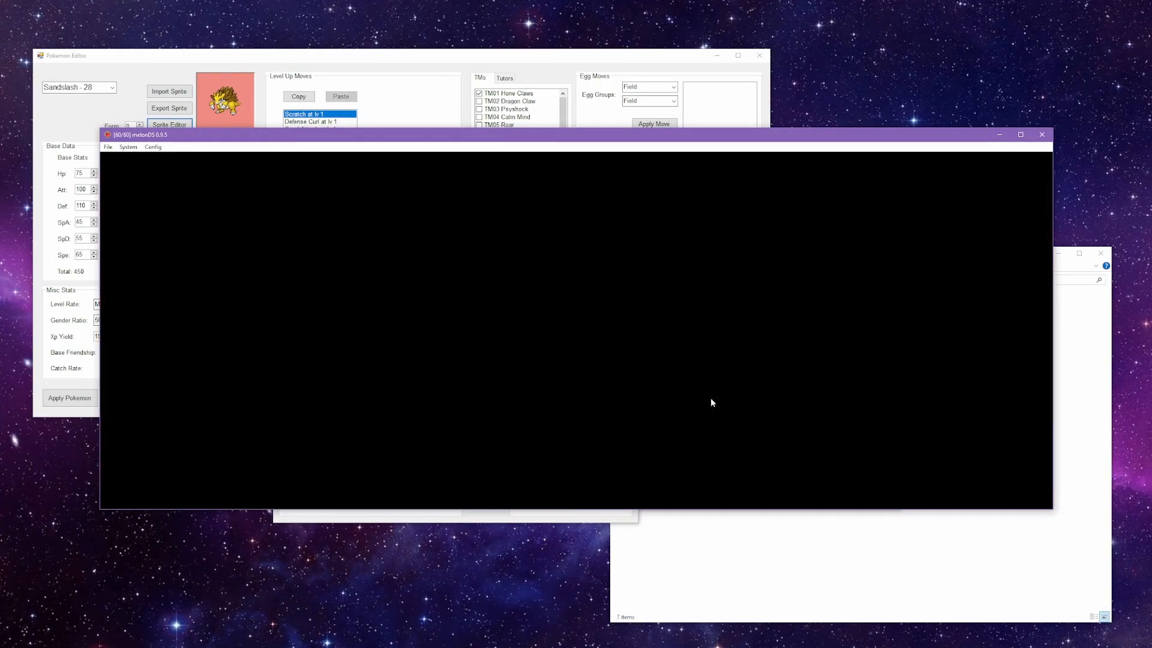
pyautogui.press('Right')
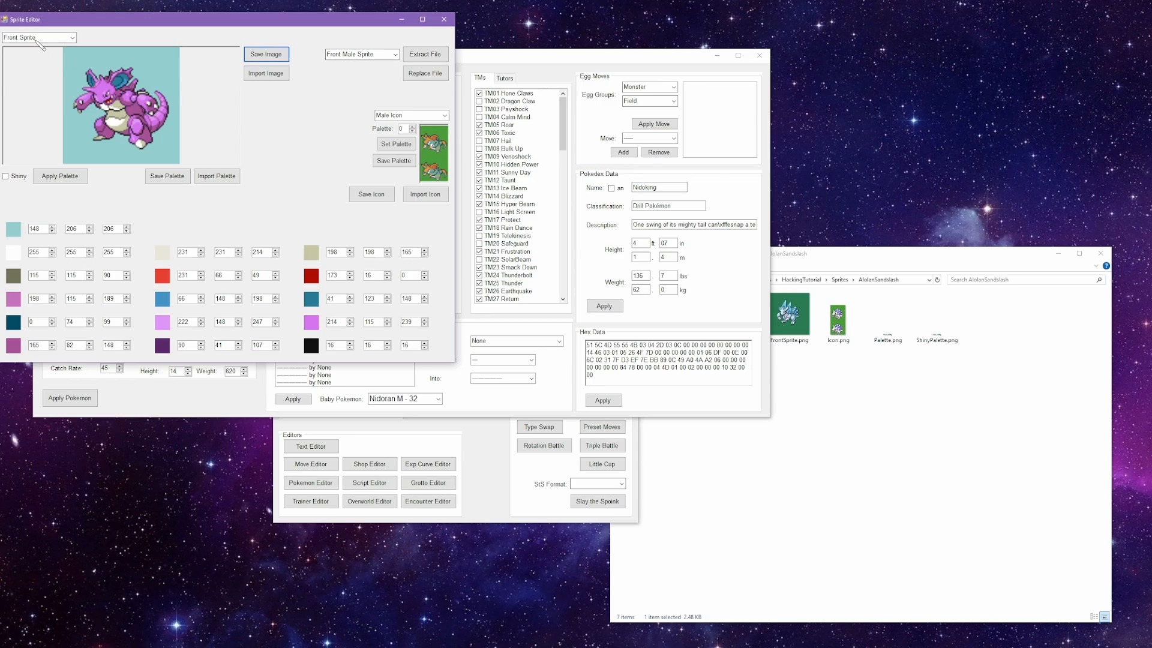
# Step: In the Sprite Editor, show Nidoking's Front Rig and extract its Front Rig Cells as FrontRigCells.bin into the Nidoking folder
pyautogui.scroll(-1, 36, 40)
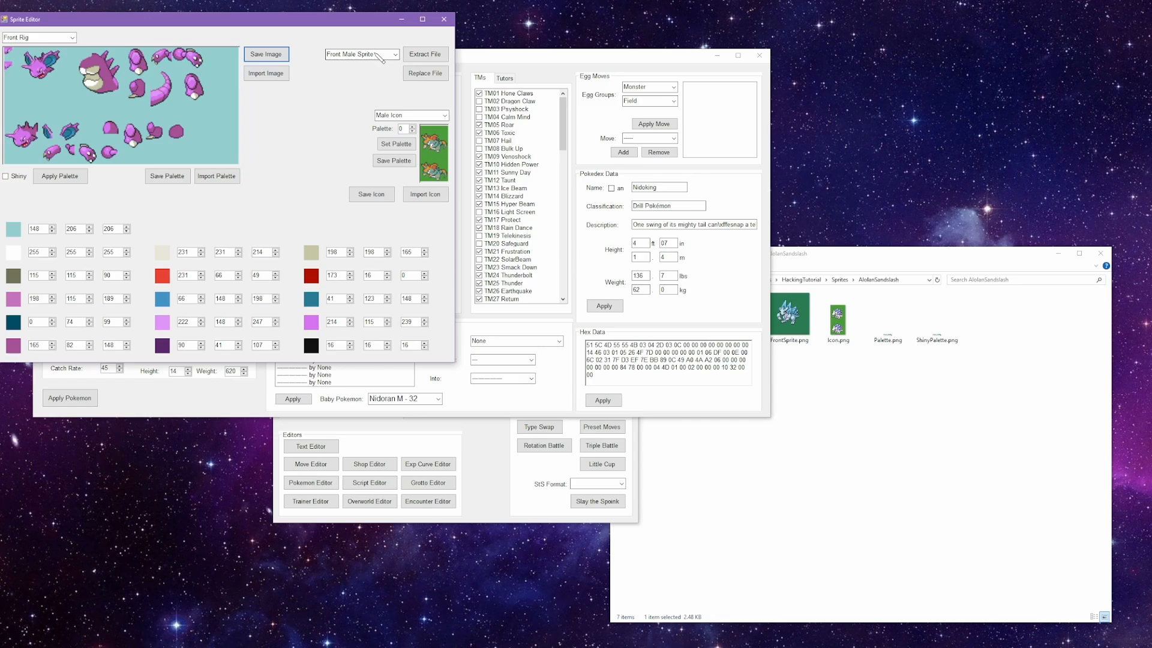
pyautogui.scroll(-4, 379, 58)
pyautogui.scroll(-2, 379, 57)
pyautogui.click(419, 59)
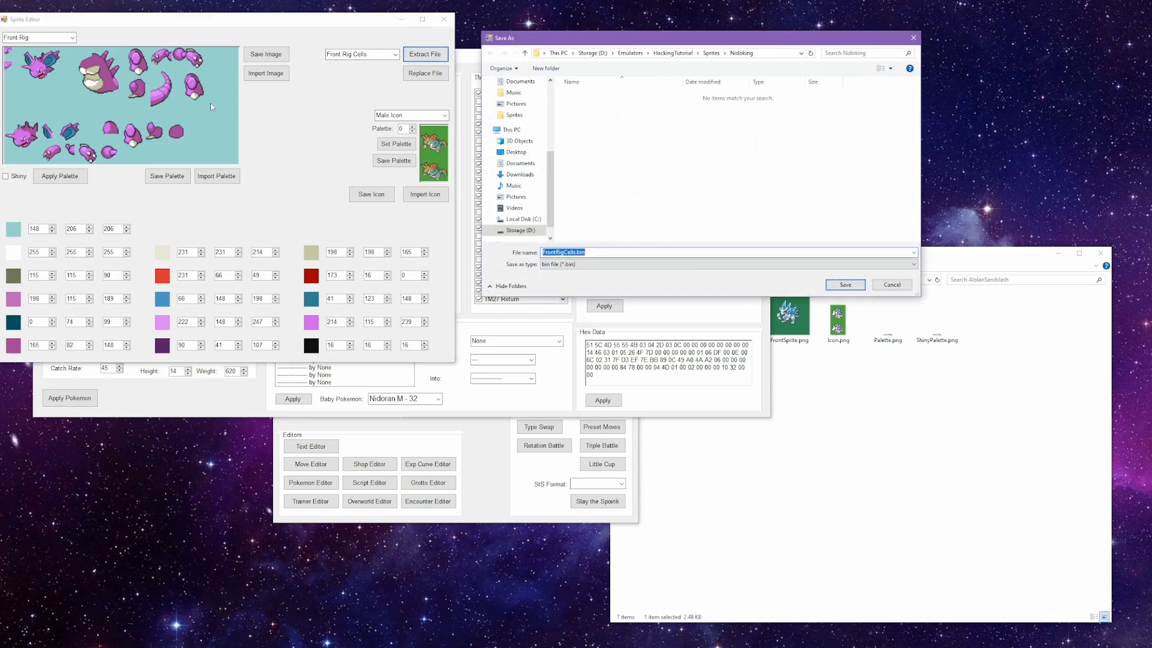
pyautogui.click(846, 285)
# Step: Launch spcd_g2dmapper.exe from the HackingTutorial folder and place its window beside the file browser
pyautogui.click(663, 289)
pyautogui.click(654, 280)
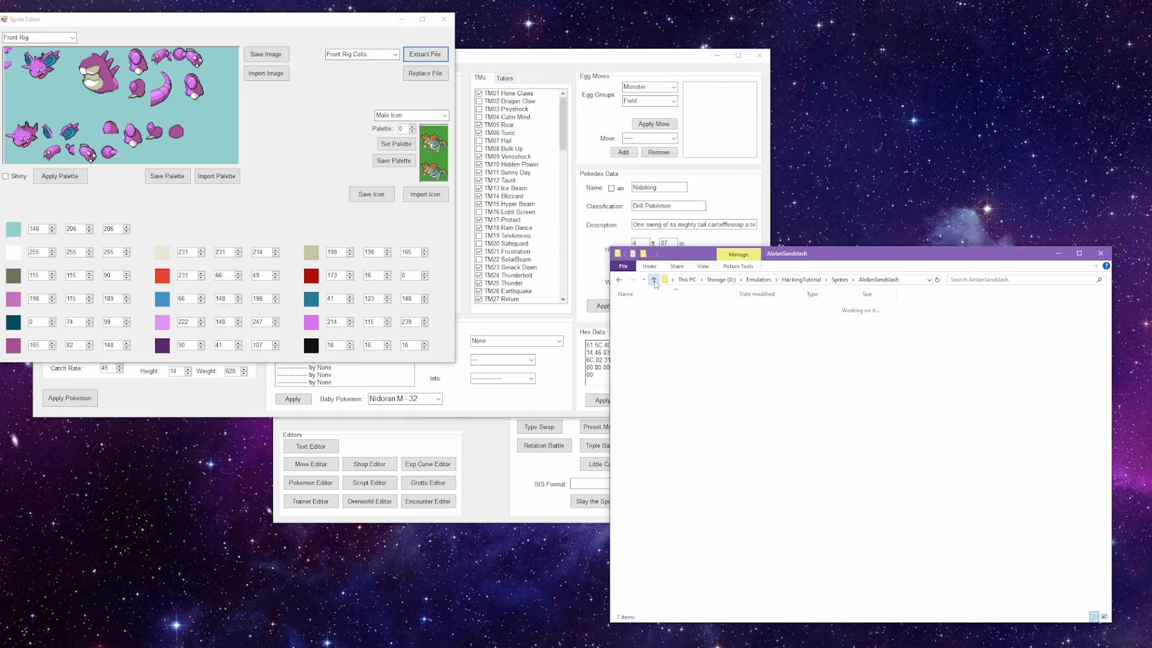
pyautogui.click(654, 280)
pyautogui.doubleClick(642, 317)
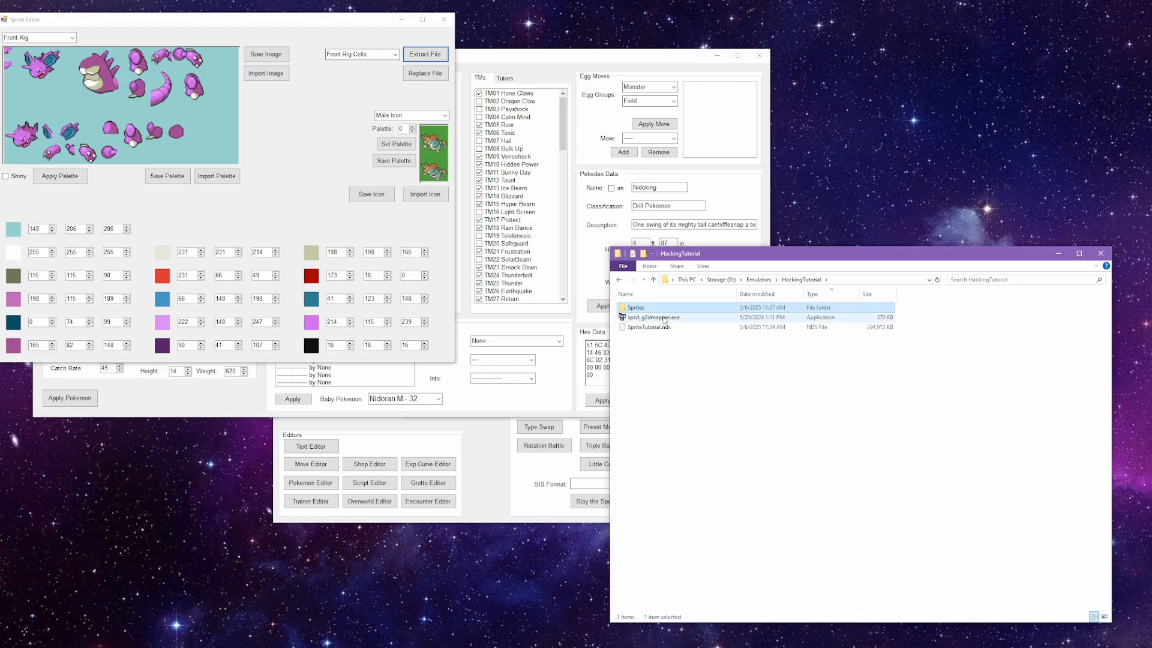
pyautogui.moveTo(532, 156); pyautogui.dragTo(328, 221)
# Step: Open the Nidoking folder inside Sprites and load FrontRig.png and FrontRigCells.bin into the mapper
pyautogui.click(692, 311)
pyautogui.doubleClick(693, 311)
pyautogui.doubleClick(660, 316)
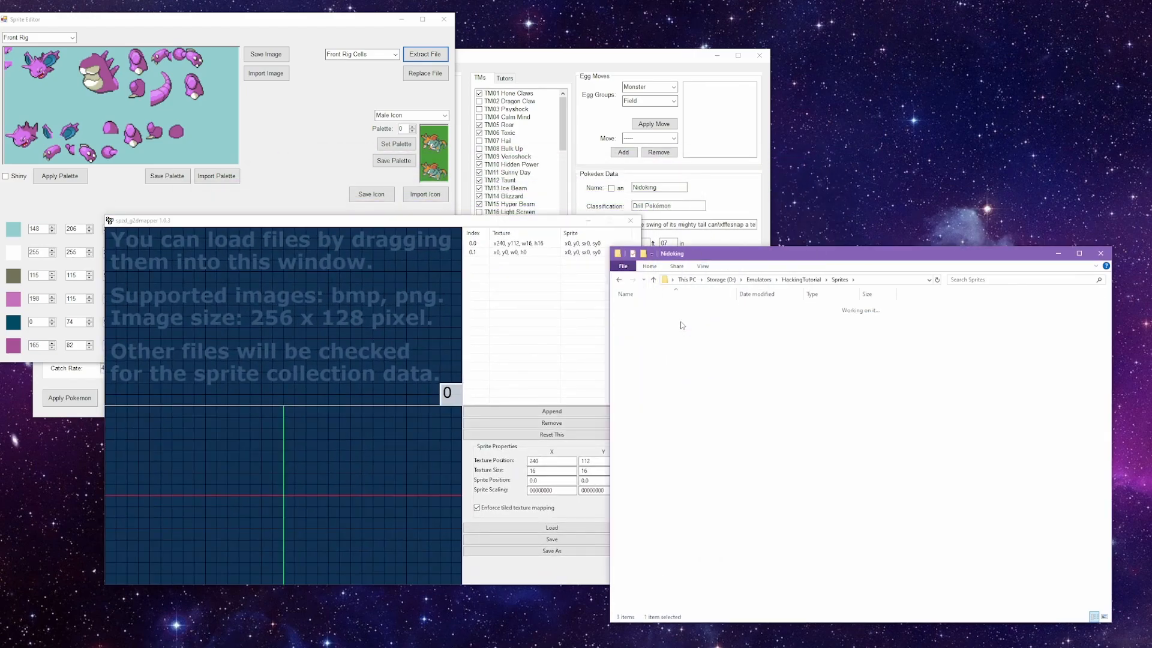
pyautogui.moveTo(641, 318); pyautogui.dragTo(312, 352)
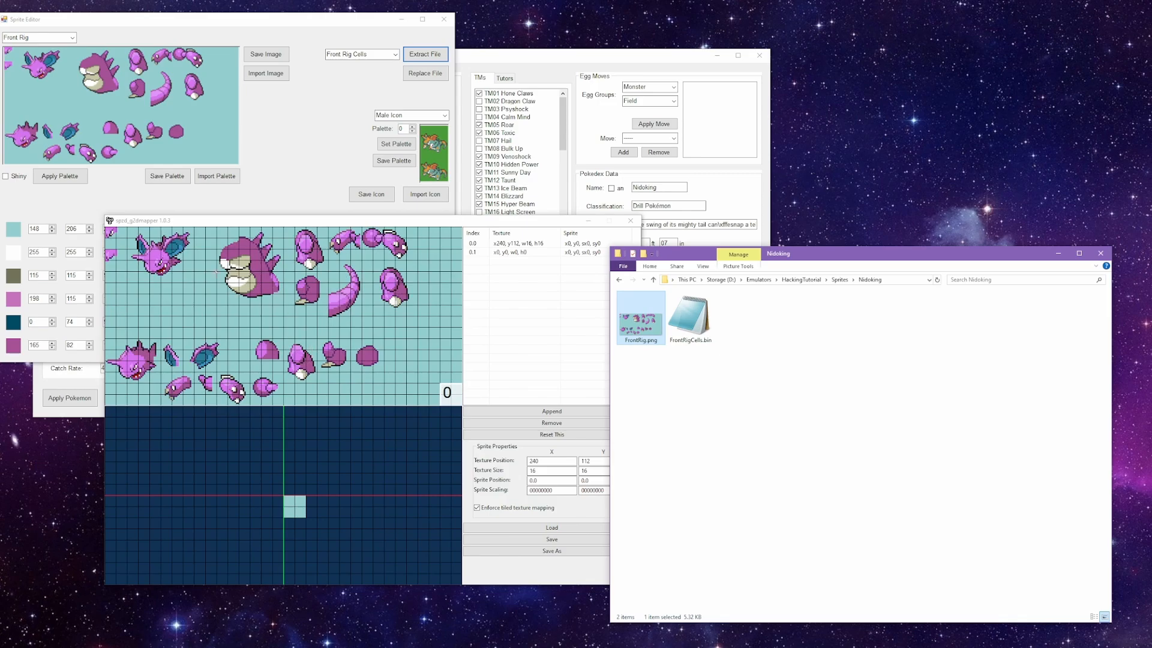
pyautogui.moveTo(690, 318); pyautogui.dragTo(351, 397)
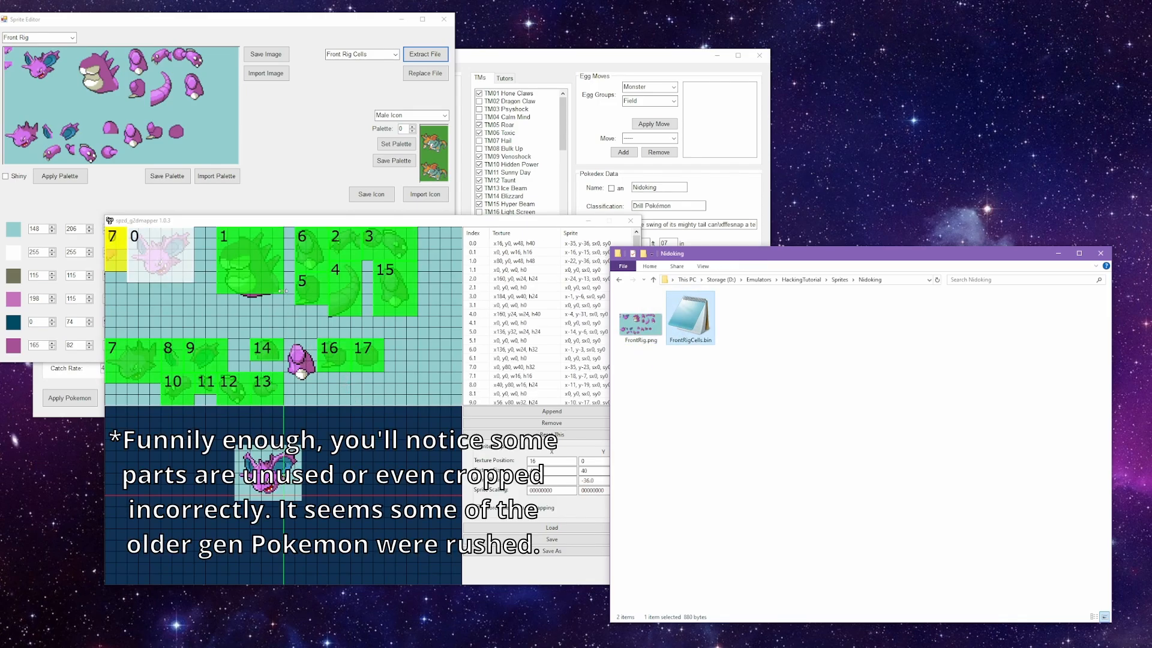
# Step: Select cells 6, 5, 4, 3, 15 and 17 in turn to examine which part of Nidoking's rig each one covers
pyautogui.click(311, 253)
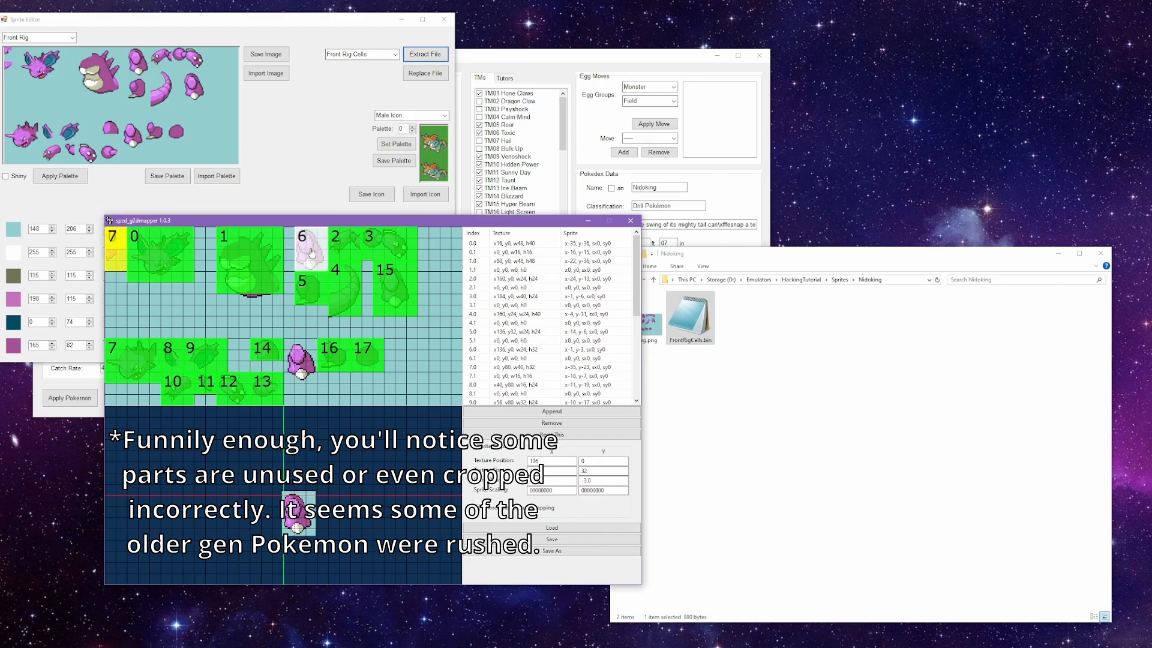
pyautogui.click(308, 289)
pyautogui.click(345, 288)
pyautogui.click(379, 247)
pyautogui.click(393, 288)
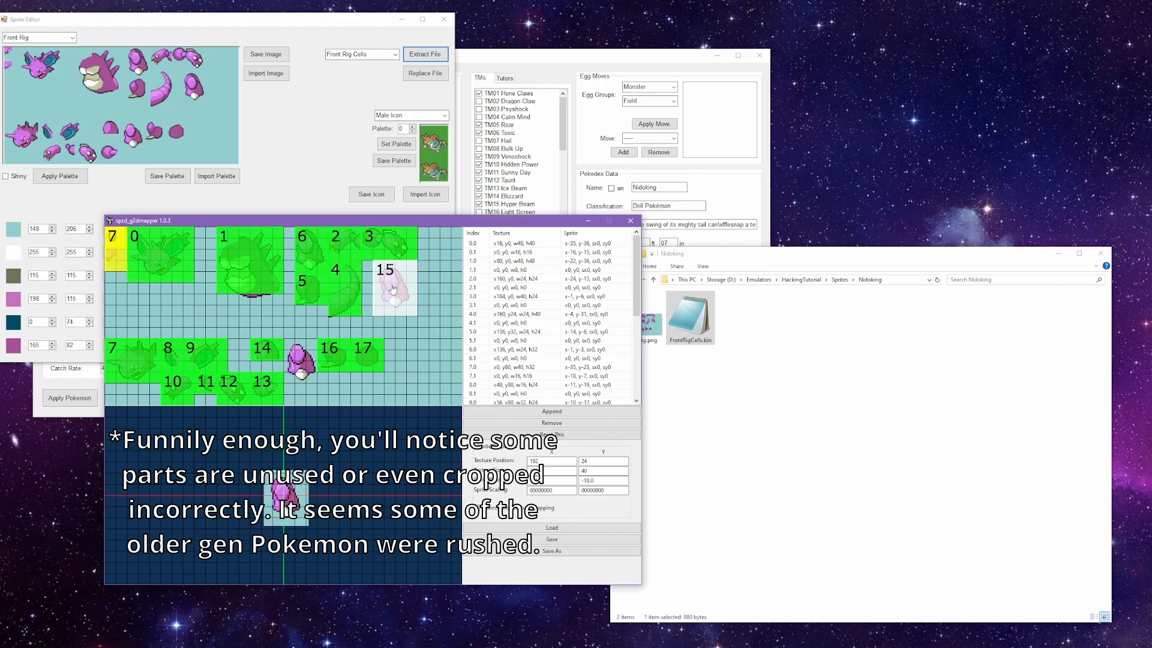
pyautogui.click(367, 359)
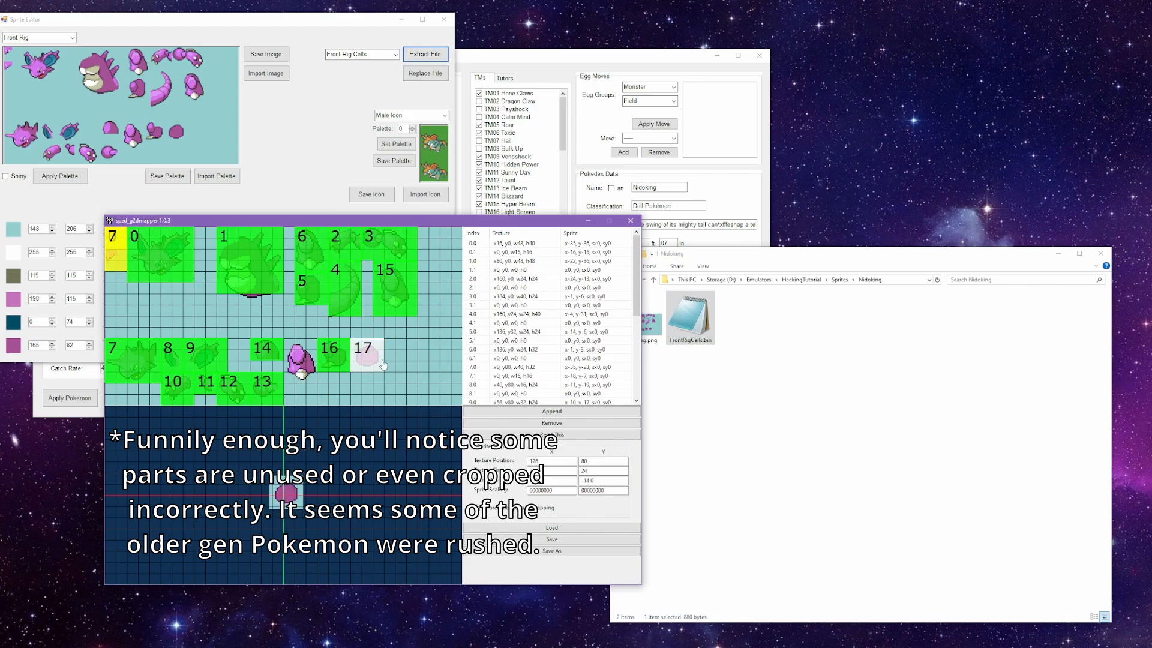
# Step: Move the tail's cell 4 to the empty area of the rig sheet at texture position 208, 88
pyautogui.click(345, 305)
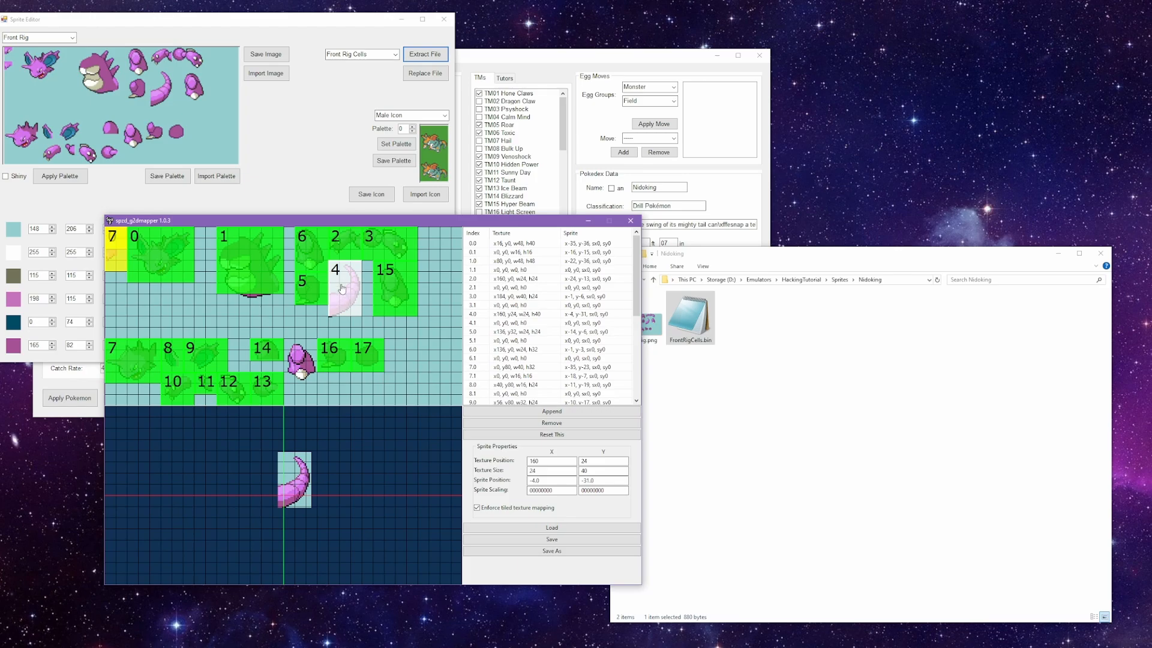
pyautogui.moveTo(347, 294); pyautogui.dragTo(411, 387)
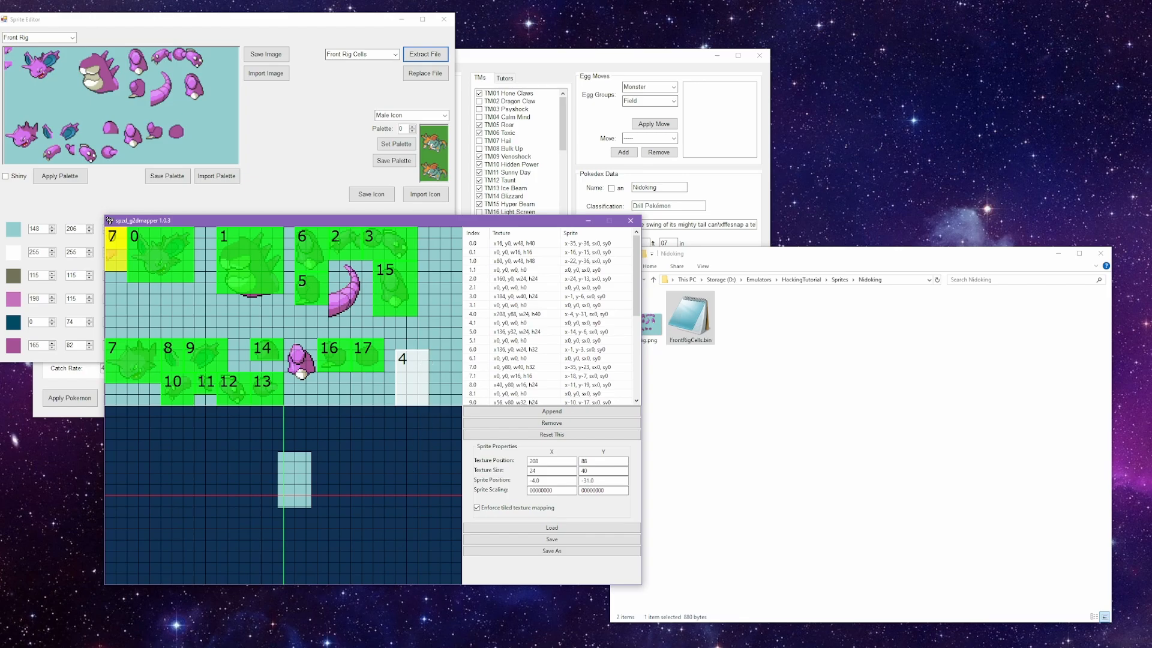
# Step: Open Nidoking's FrontRig.png in Aseprite and move the tail into the sheet's empty lower-right area, with its selection at position 207, 80
pyautogui.click(719, 413)
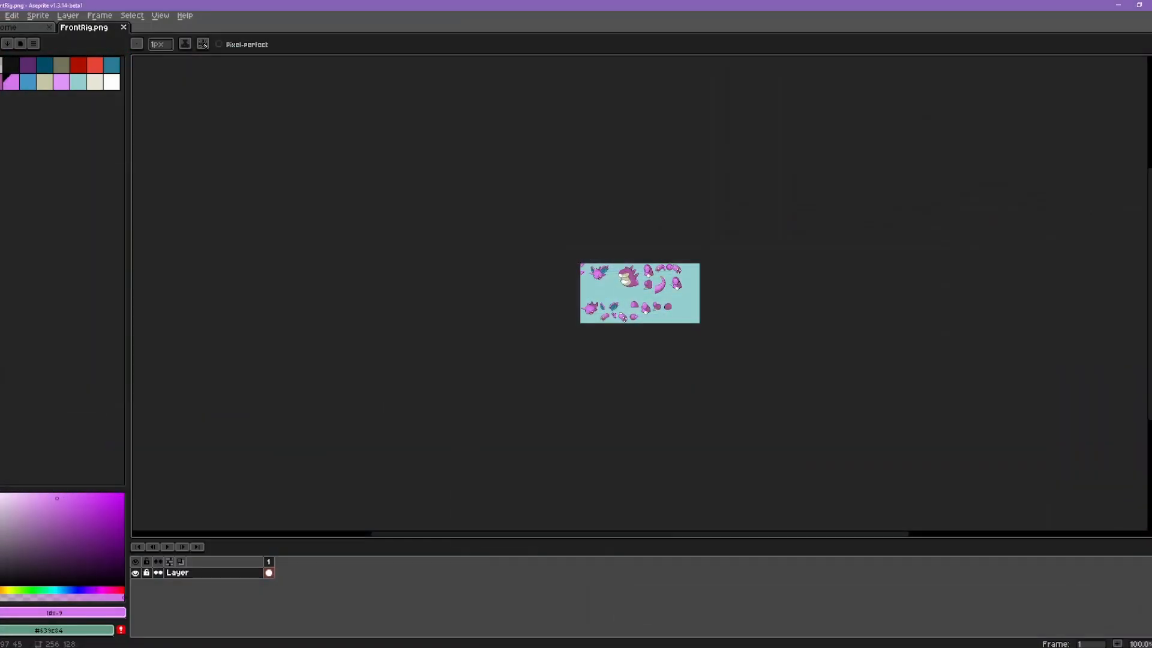
pyautogui.scroll(5, 651, 324)
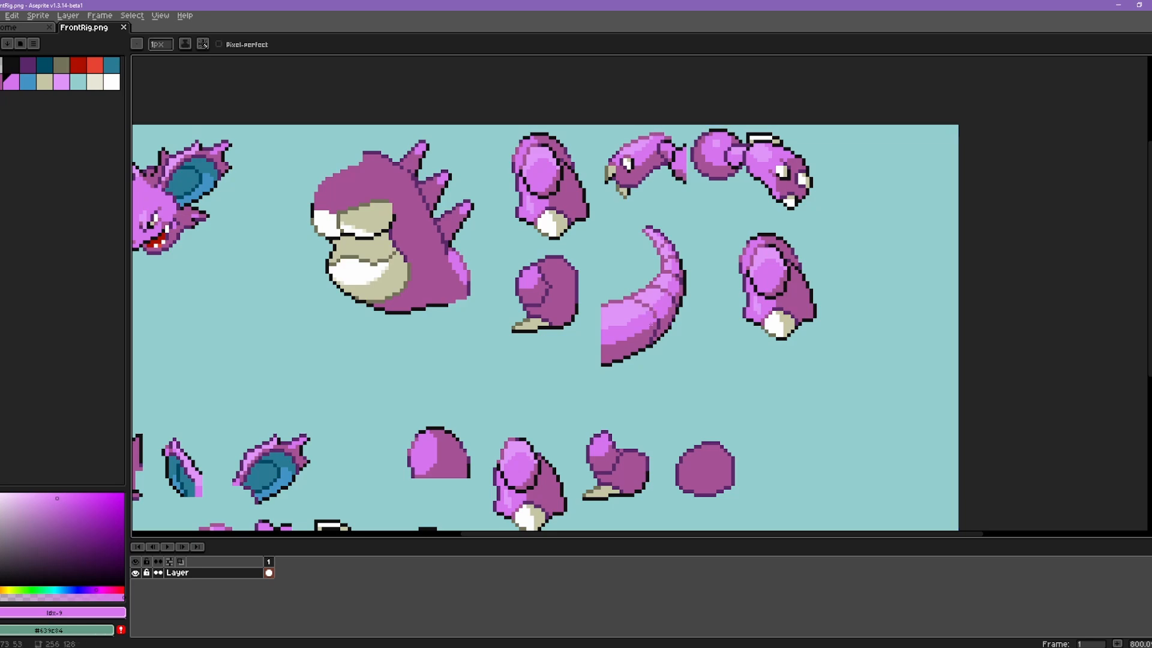
pyautogui.press('m')
pyautogui.moveTo(597, 215); pyautogui.dragTo(696, 371)
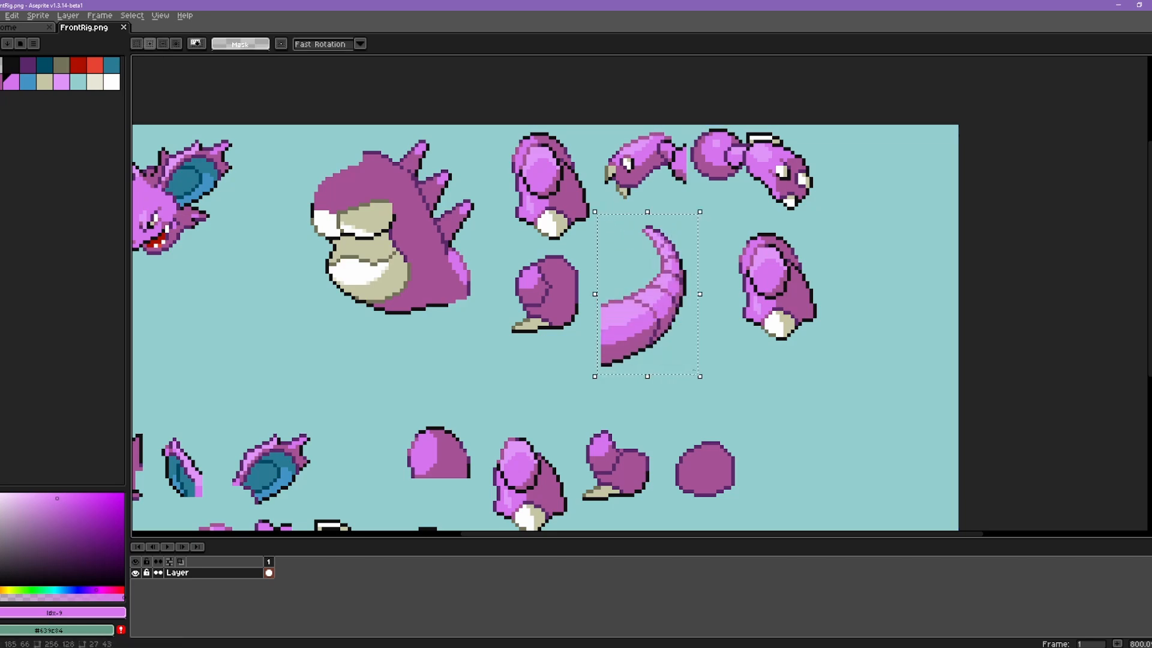
pyautogui.hotkey('shift', 'Down')
pyautogui.hotkey('shift', 'Down')
pyautogui.hotkey('shift', 'Down')
pyautogui.hotkey('shift', 'Down')
pyautogui.hotkey('shift', 'Down')
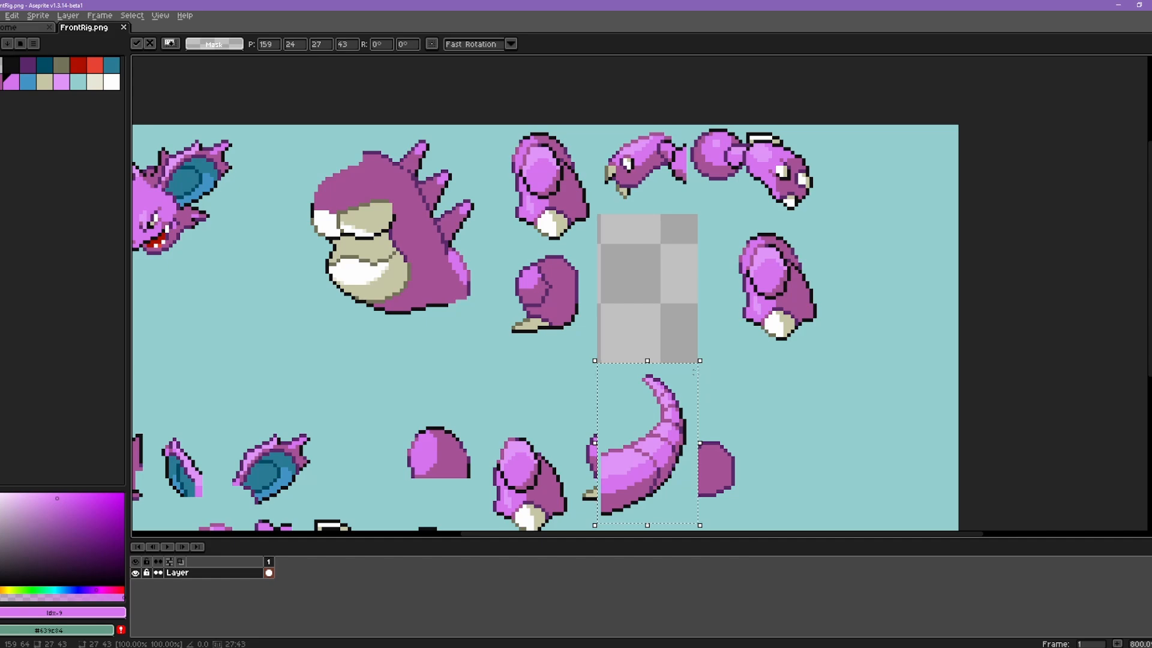
pyautogui.hotkey('shift', 'Down')
pyautogui.hotkey('shift', 'Right')
pyautogui.hotkey('shift', 'Right')
pyautogui.hotkey('shift', 'Right')
pyautogui.hotkey('shift', 'Right')
pyautogui.hotkey('shift', 'Right')
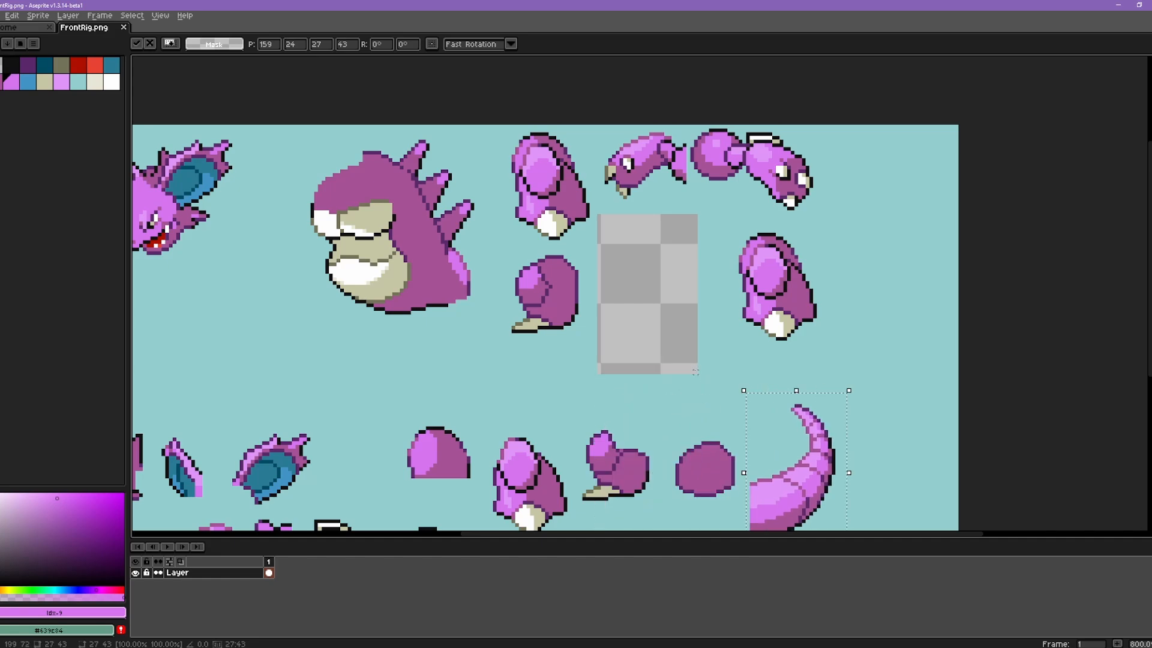
pyautogui.hotkey('shift', 'Right')
pyautogui.scroll(-3, 714, 228)
pyautogui.hotkey('shift', 'Down')
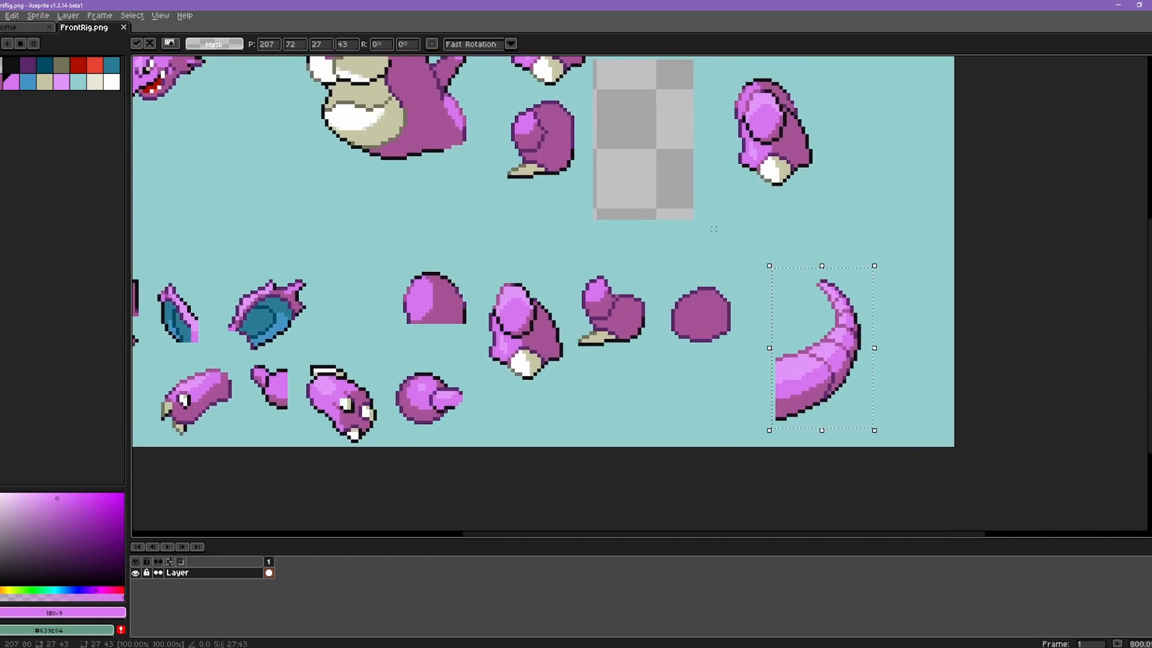
pyautogui.hotkey('shift', 'Down')
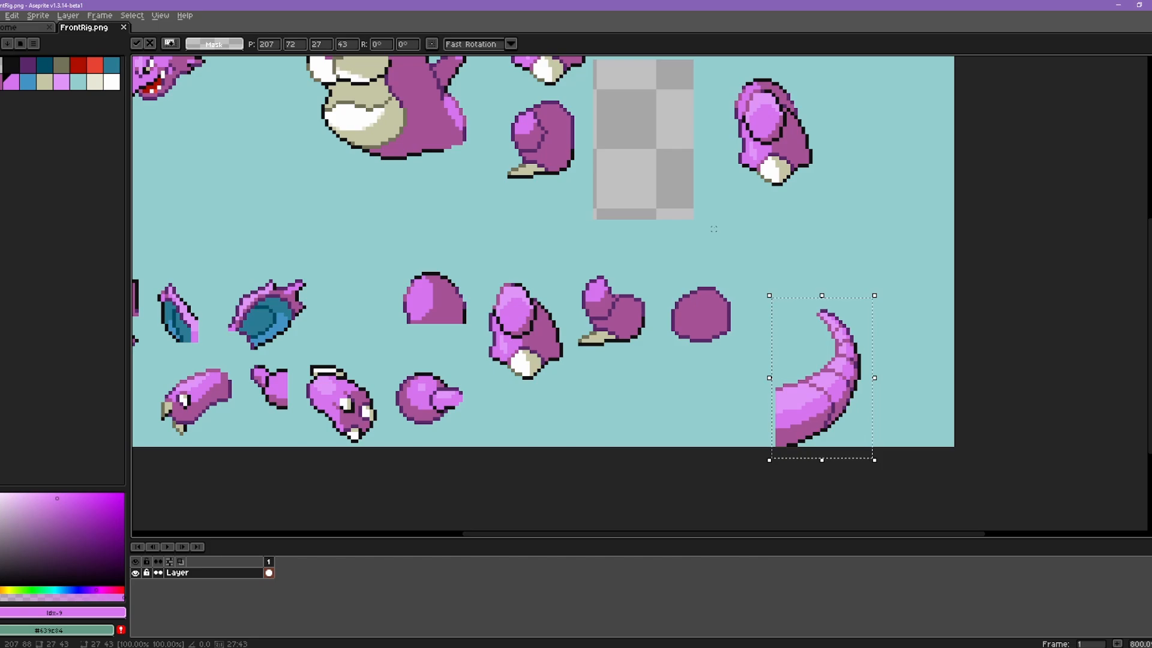
pyautogui.hotkey('shift', 'Up')
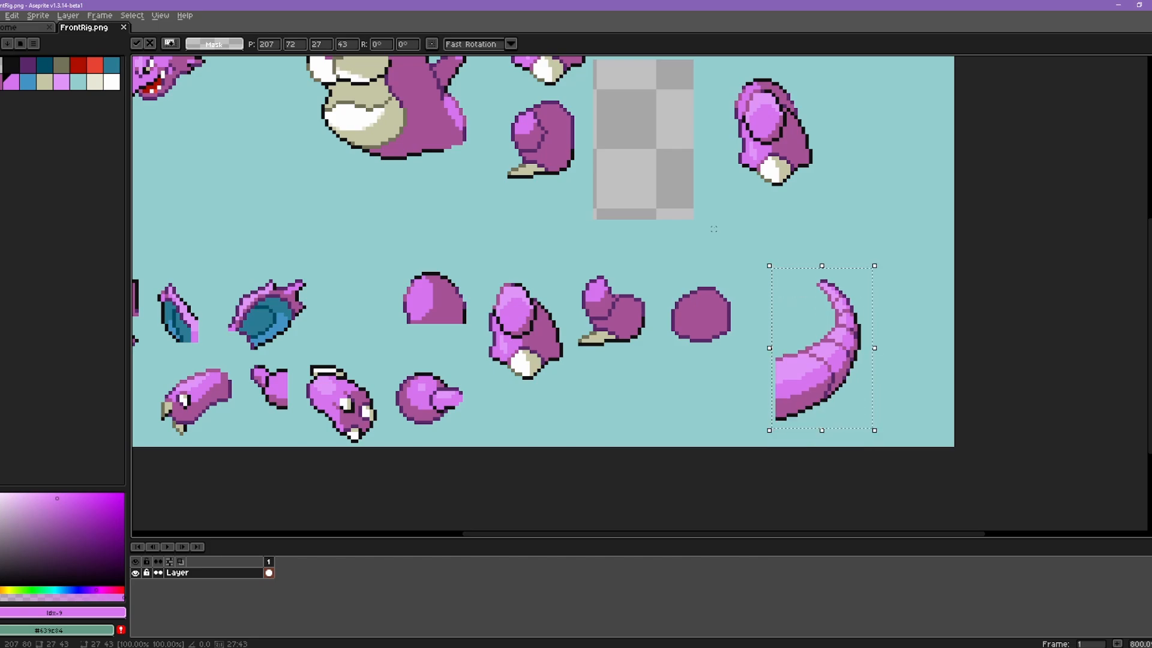
pyautogui.hotkey('ctrl', 'd')
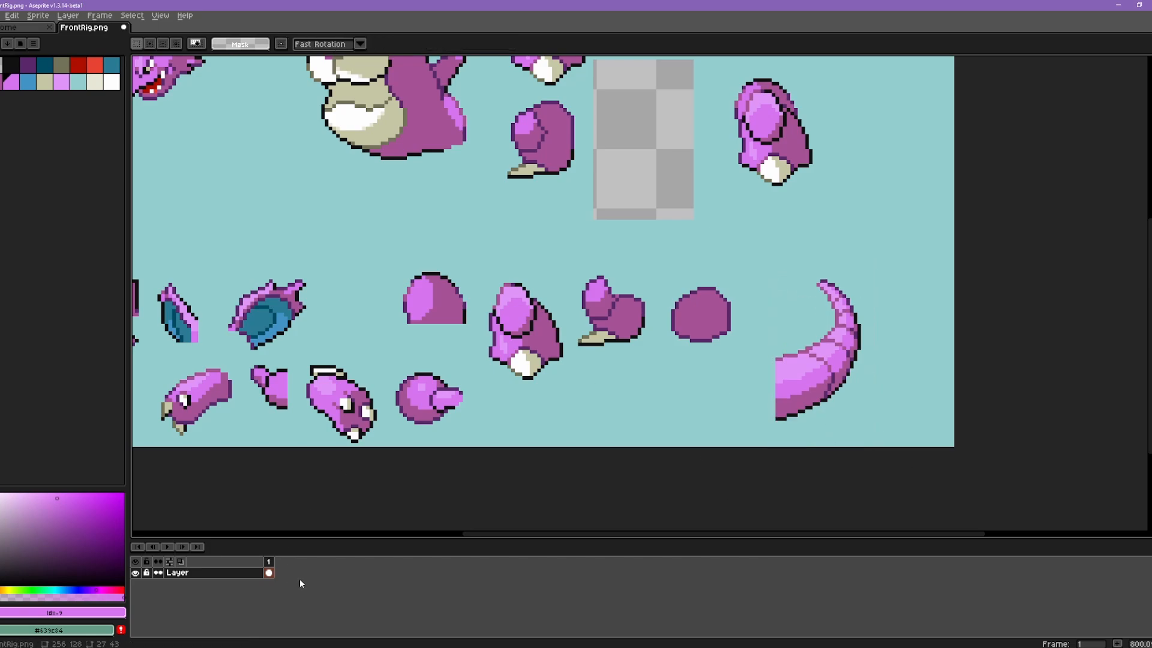
# Step: Switch to the mapper and move the tail's cell 4 up to texture position 208, 80
pyautogui.click(218, 647)
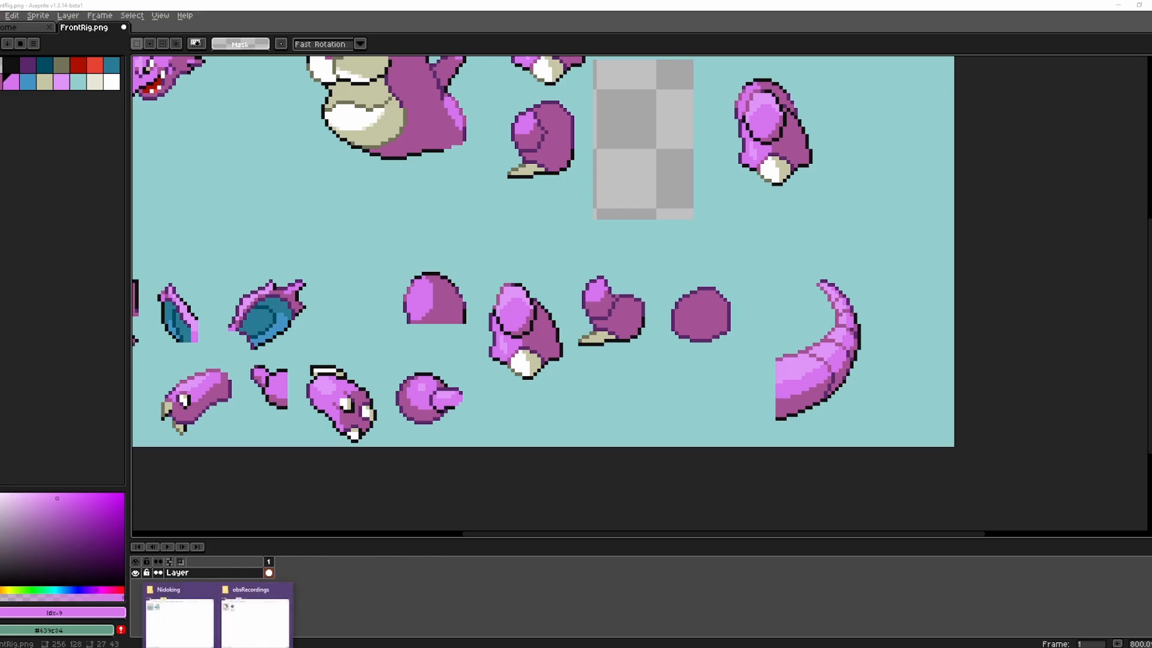
pyautogui.click(288, 647)
pyautogui.moveTo(414, 390); pyautogui.dragTo(412, 370)
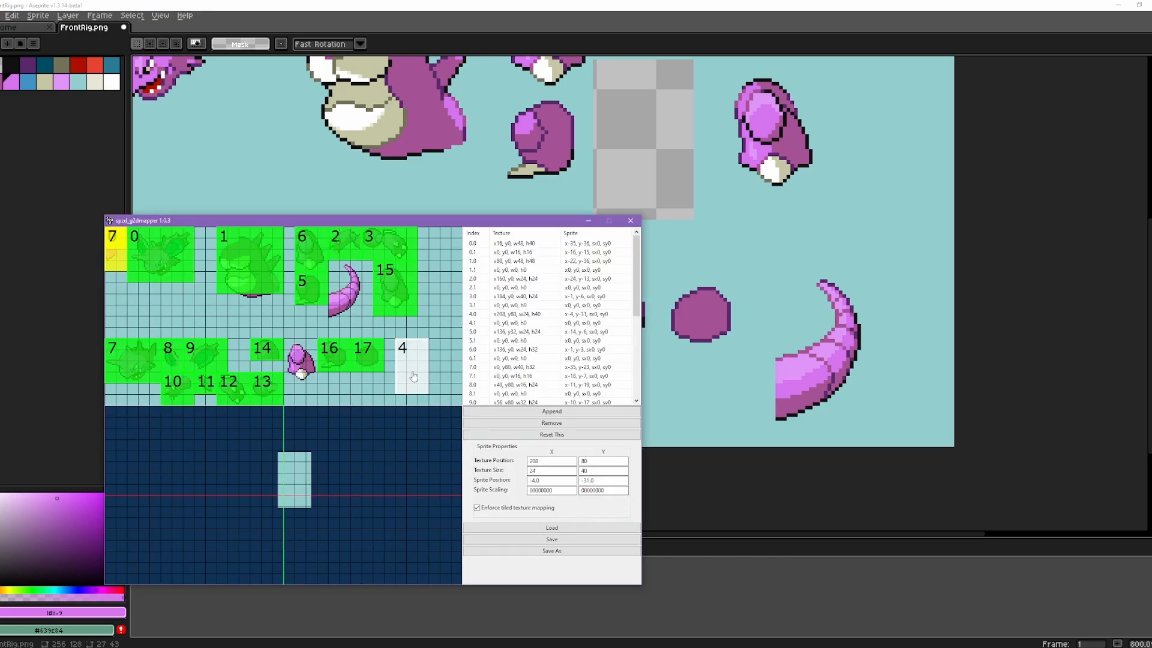
# Step: Return to Aseprite, fill the transparent gap at the tail's old place with the sheet's background colour, and save FrontRig.png
pyautogui.click(764, 4)
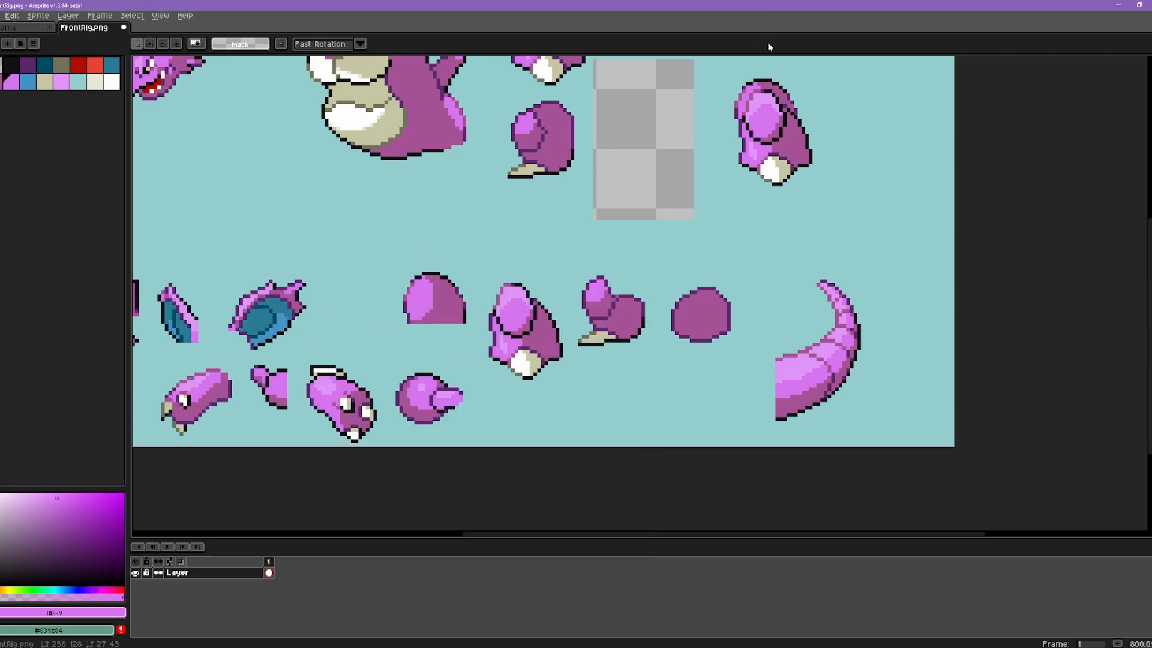
pyautogui.moveTo(725, 244); pyautogui.dragTo(775, 340)
pyautogui.keyDown('alt'); pyautogui.click(775, 341); pyautogui.keyUp('alt')
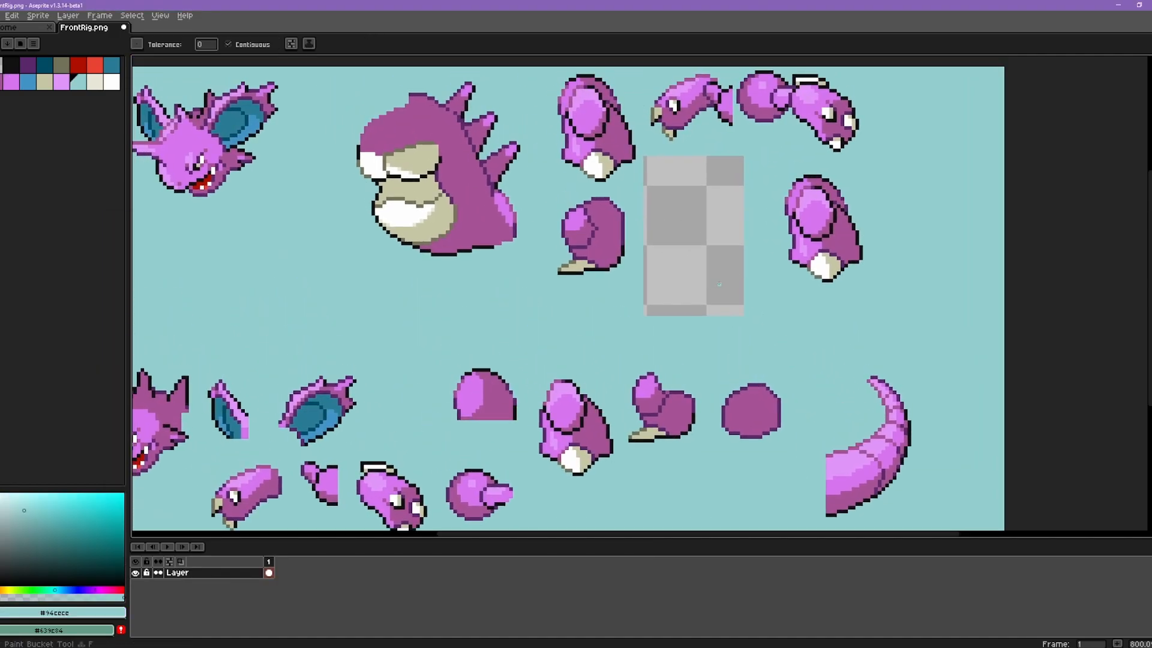
pyautogui.press('f')
pyautogui.hotkey('ctrl', 's')
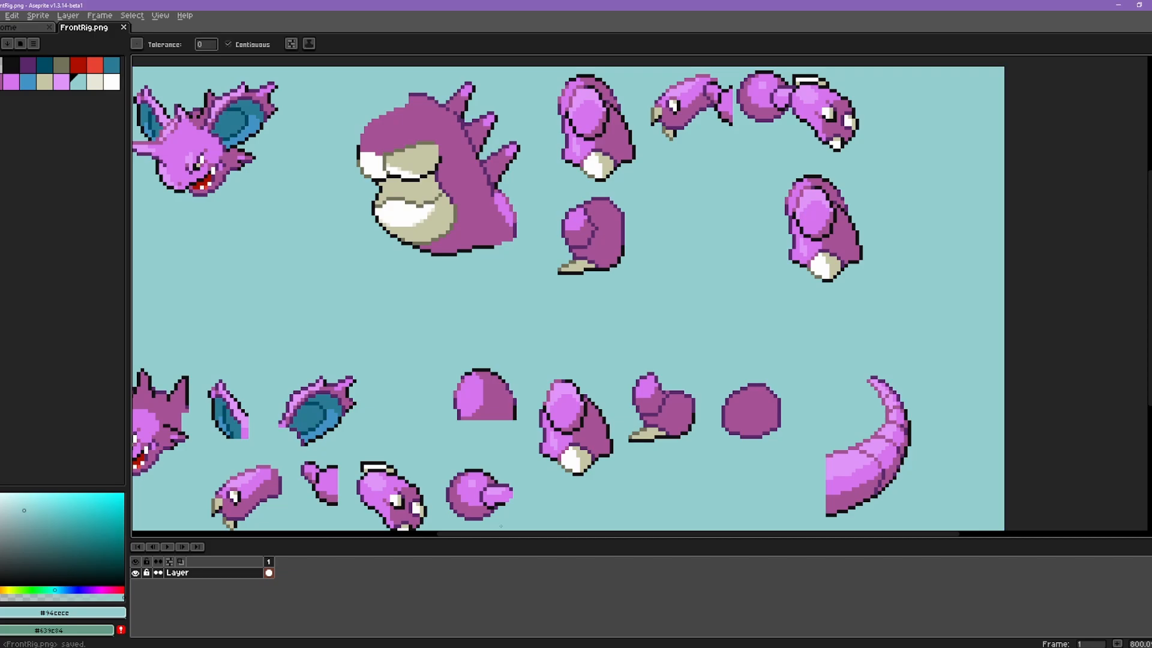
# Step: Load the edited FrontRig.png from the Nidoking folder into the mapper again
pyautogui.click(219, 647)
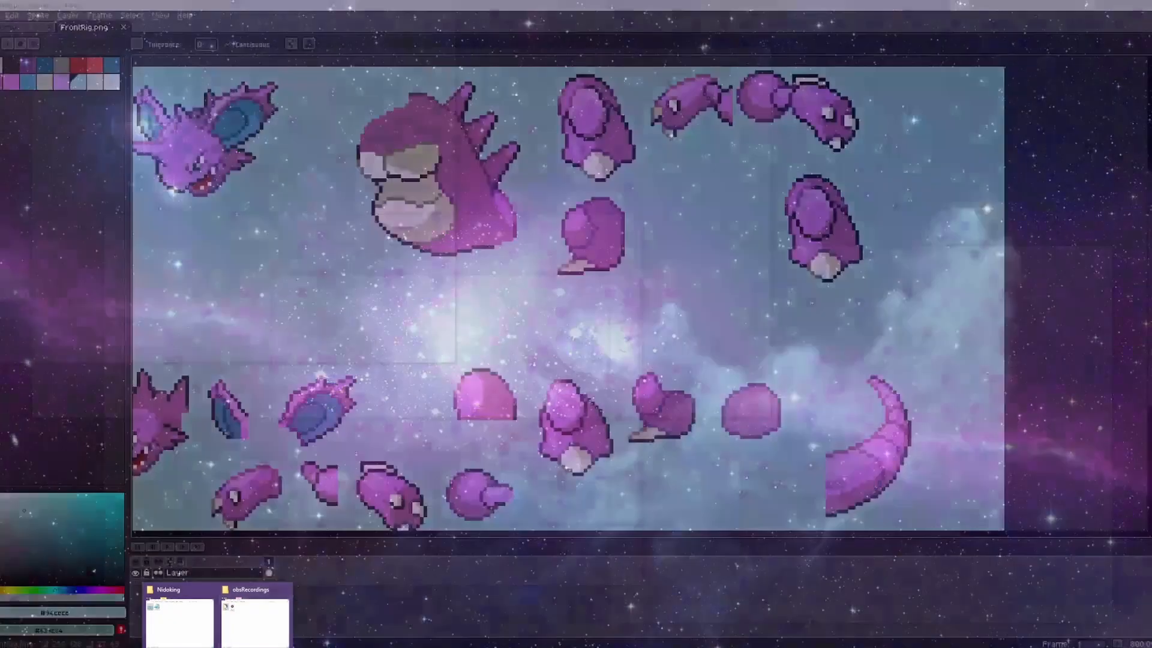
pyautogui.click(300, 647)
pyautogui.click(219, 647)
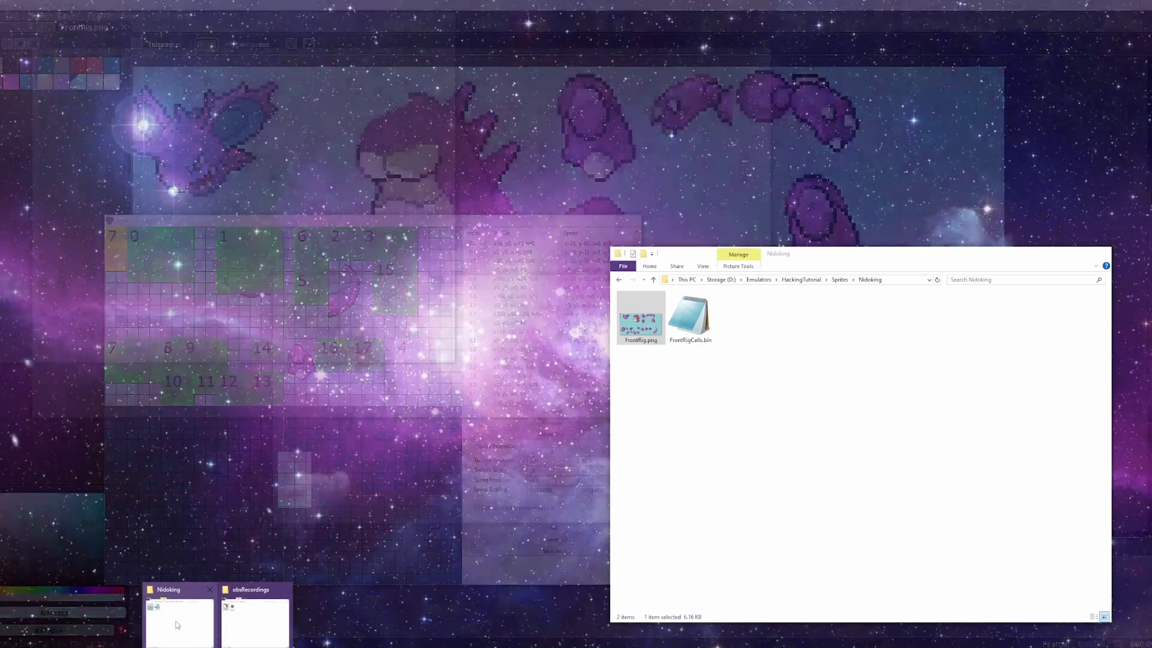
pyautogui.click(180, 624)
pyautogui.moveTo(328, 397); pyautogui.dragTo(329, 396)
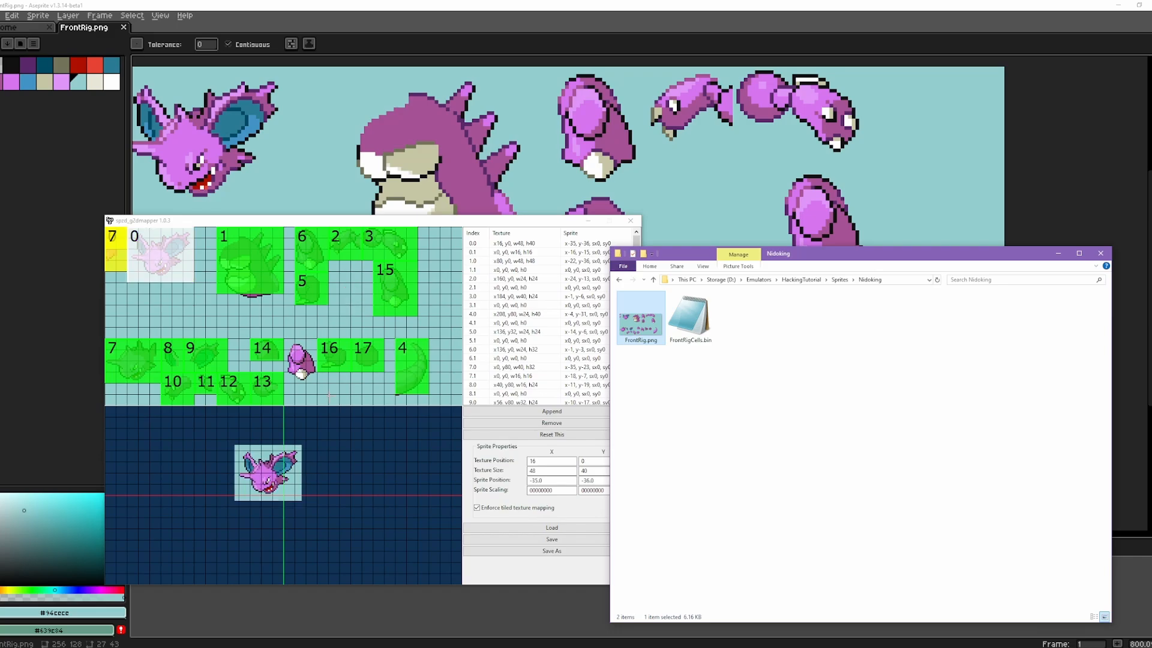
# Step: Enlarge cell 4 around the tail to a texture size of 32 by 48 at texture position 200, 72
pyautogui.click(420, 383)
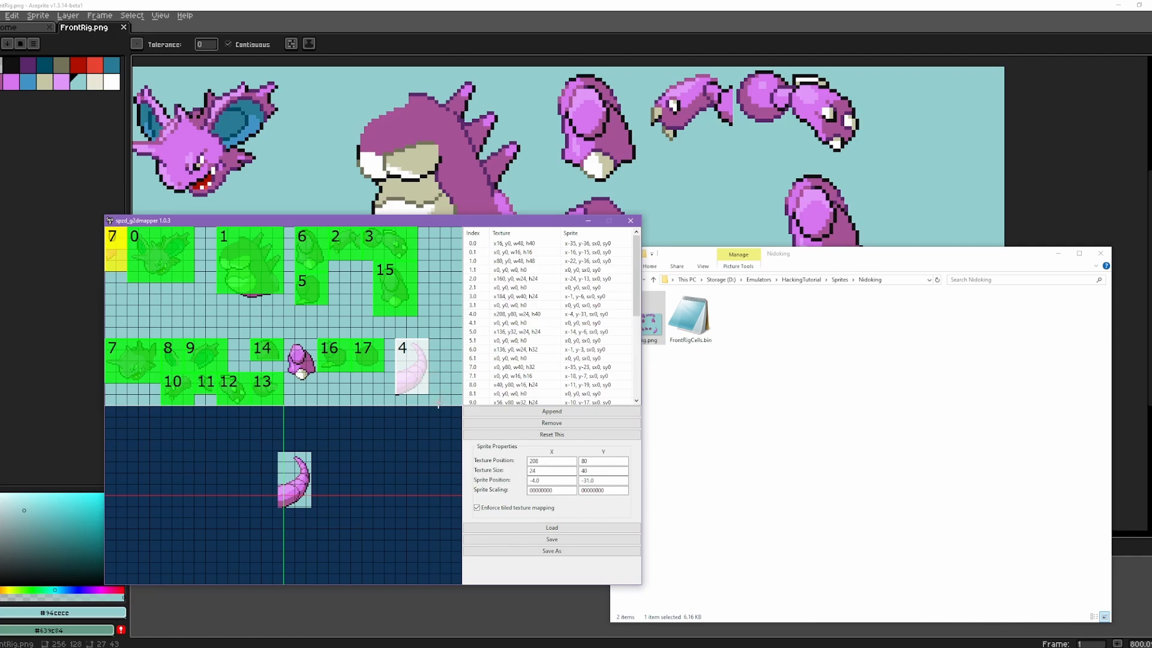
pyautogui.moveTo(428, 378)
pyautogui.mouseDown()
pyautogui.moveTo(447, 379)
pyautogui.moveTo(432, 380)
pyautogui.mouseUp()
pyautogui.moveTo(388, 332); pyautogui.dragTo(381, 327)
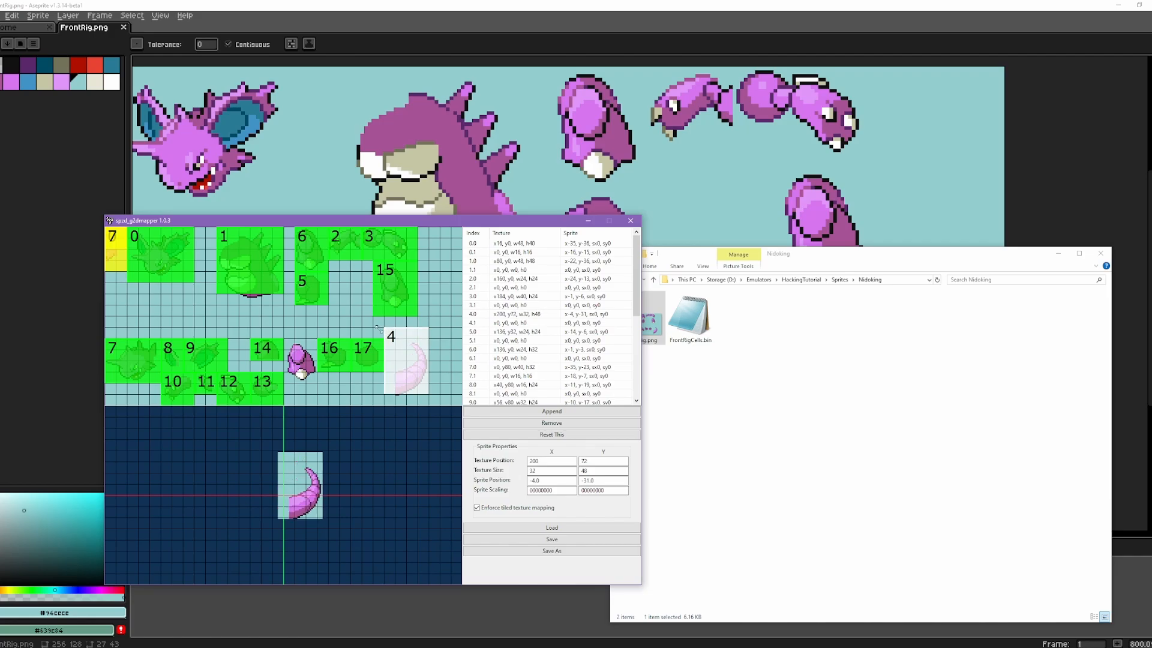
pyautogui.moveTo(377, 328)
pyautogui.mouseDown()
pyautogui.moveTo(390, 336)
pyautogui.moveTo(383, 326)
pyautogui.mouseUp()
# Step: Set cell 4's sprite position to -12, -39
pyautogui.moveTo(536, 482); pyautogui.dragTo(490, 480)
pyautogui.write('-12')
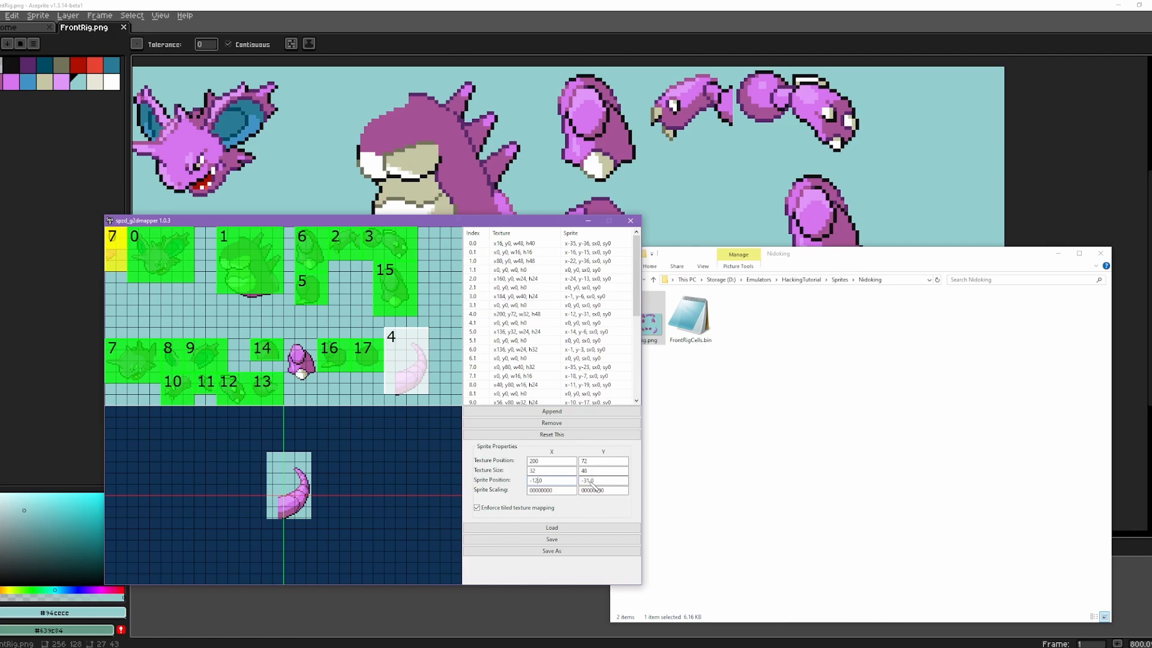
pyautogui.moveTo(590, 481); pyautogui.dragTo(588, 480)
pyautogui.write('9')
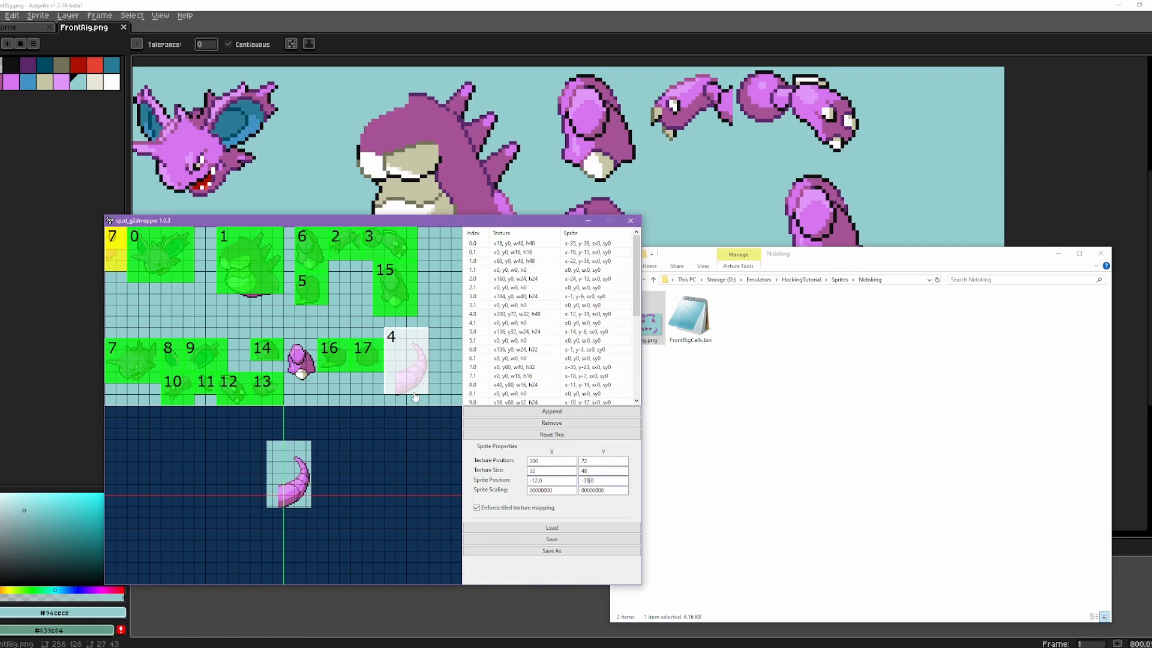
# Step: Enlarge cell 4 to a texture size of 48 by 64 at texture position 200, 64, and set its sprite Y position to -47
pyautogui.moveTo(428, 395); pyautogui.dragTo(446, 402)
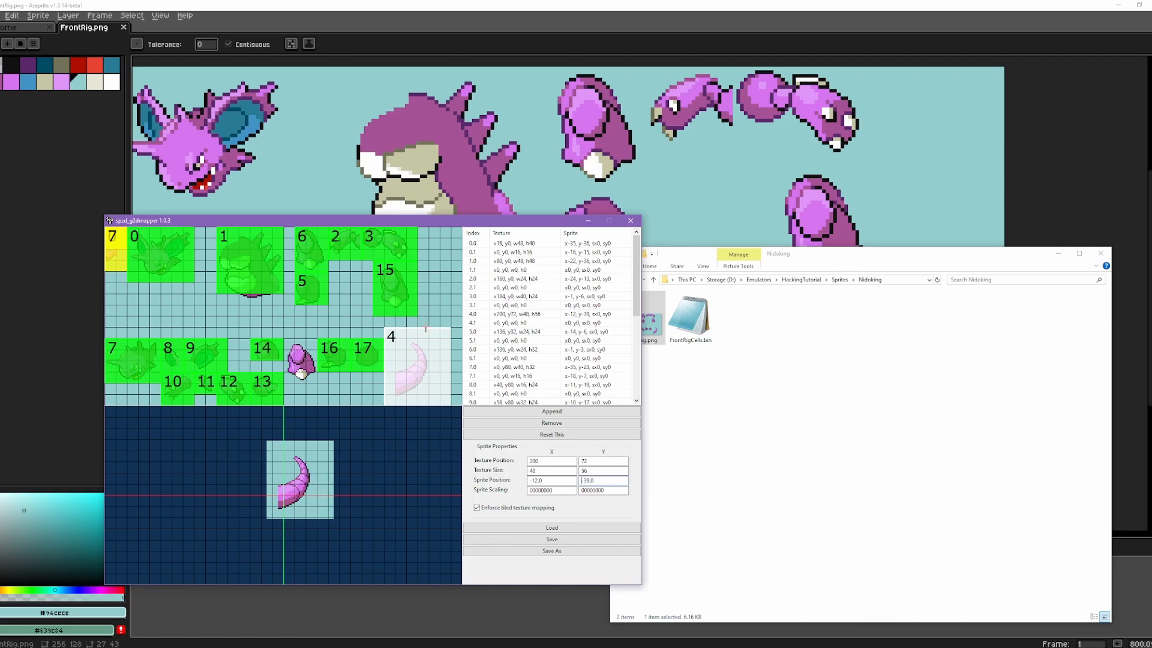
pyautogui.moveTo(426, 327); pyautogui.dragTo(426, 316)
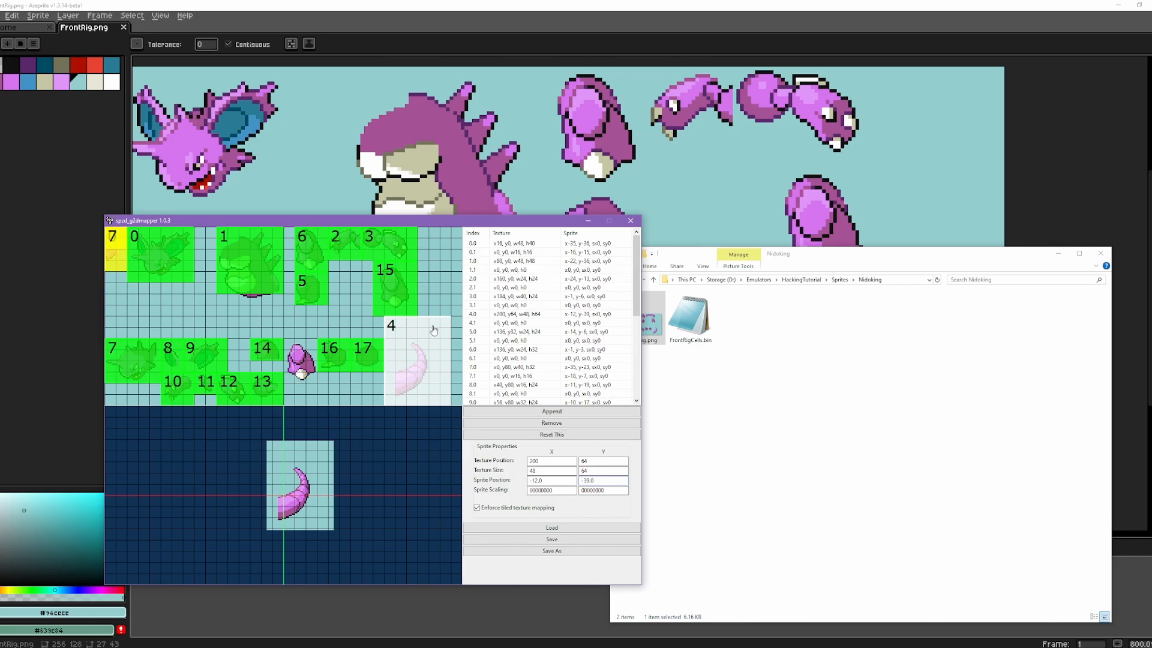
pyautogui.moveTo(590, 480); pyautogui.dragTo(584, 480)
pyautogui.write('47')
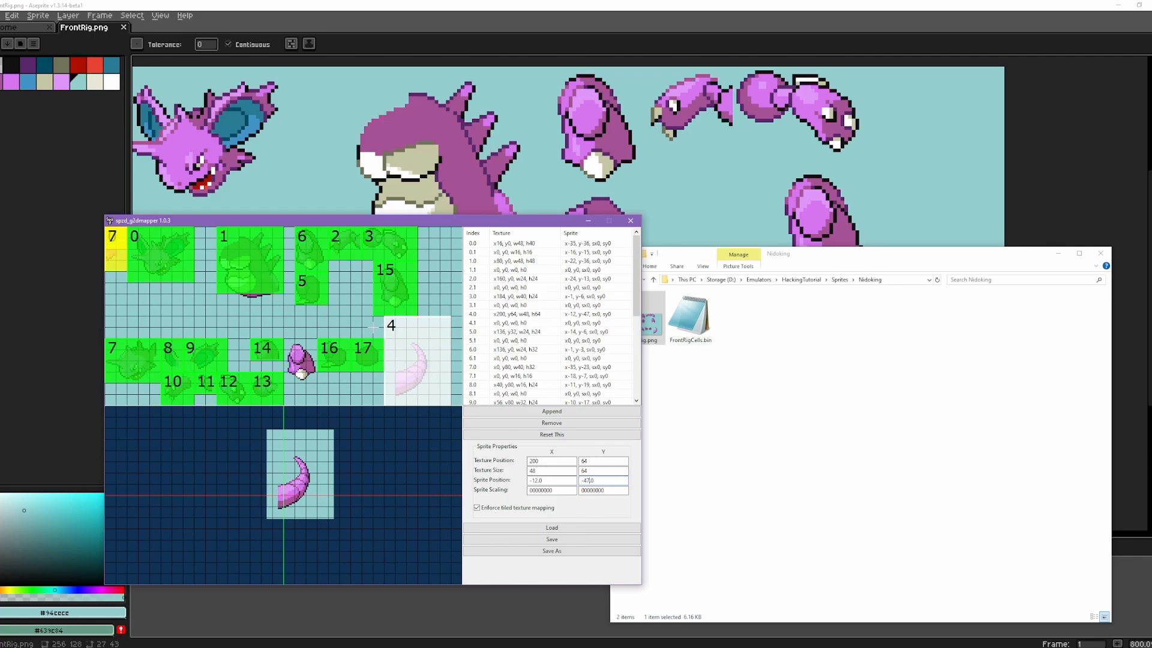
# Step: In Aseprite, move the tail 6 pixels right and 4 pixels down, and fill the transparent strip left behind with the background colour
pyautogui.click(866, 4)
pyautogui.moveTo(845, 398); pyautogui.dragTo(812, 323)
pyautogui.press('s')
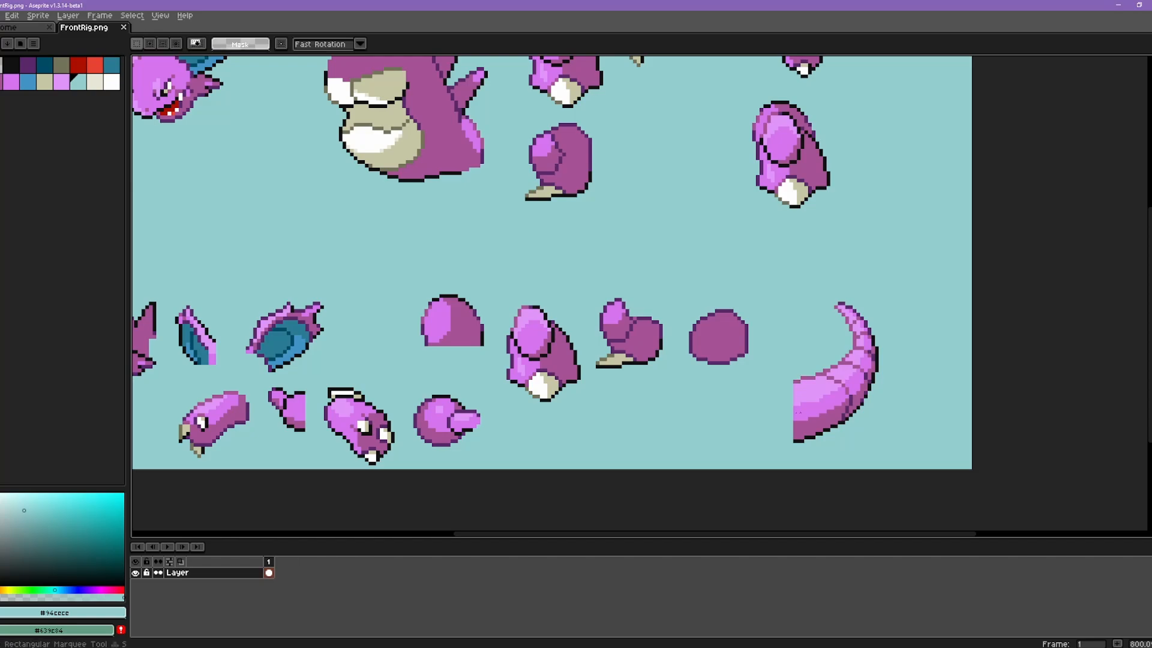
pyautogui.moveTo(785, 447); pyautogui.dragTo(888, 292)
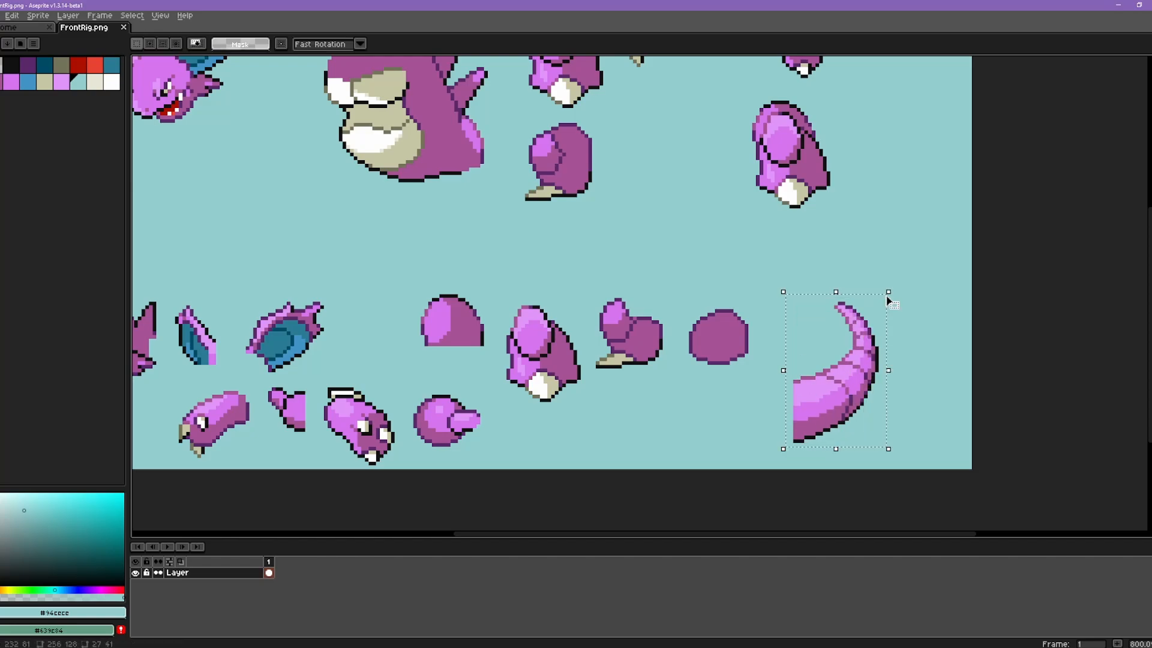
pyautogui.press('Right')
pyautogui.press('Right')
pyautogui.press('Right')
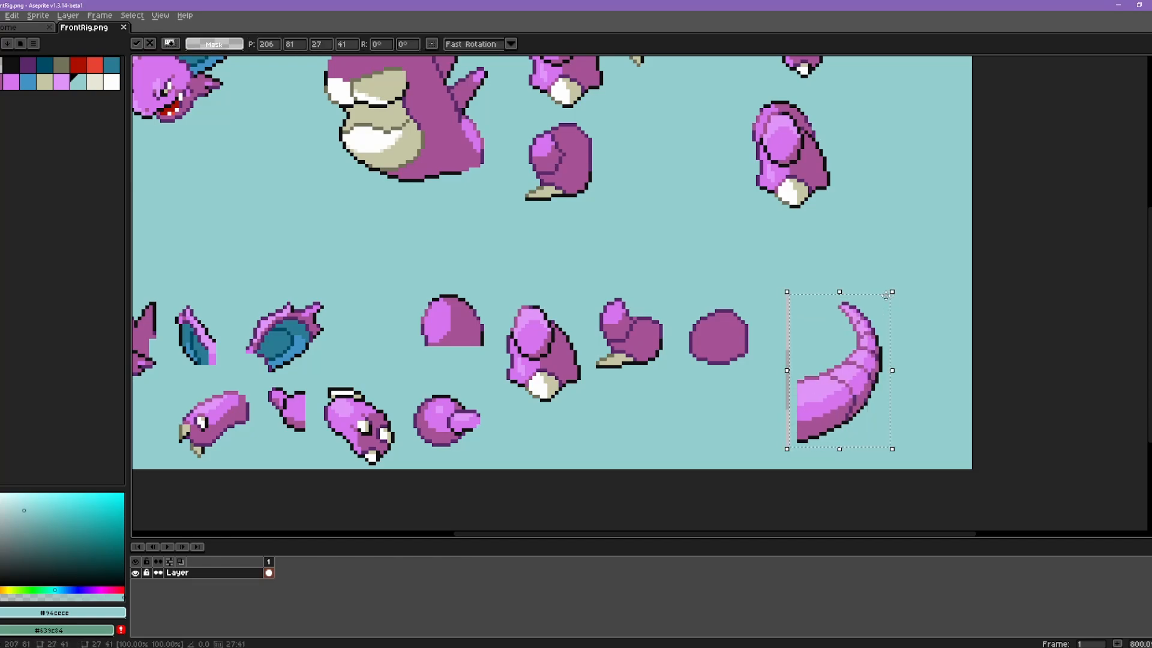
pyautogui.press('Right')
pyautogui.press('Right')
pyautogui.press('Right')
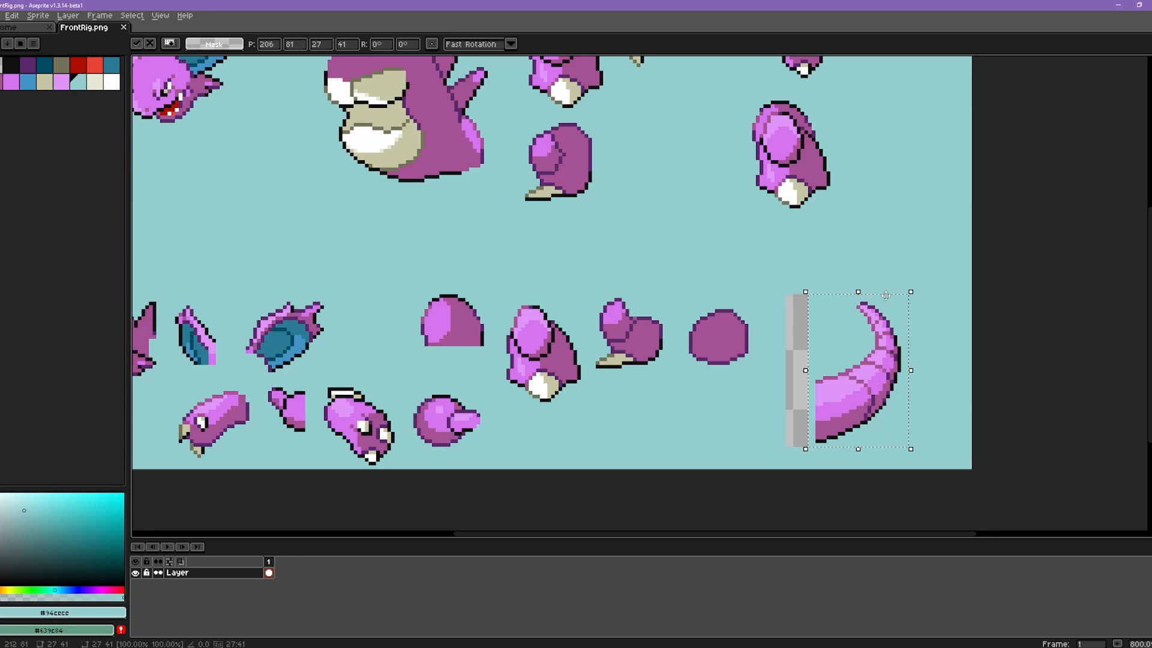
pyautogui.press('Down')
pyautogui.press('Down')
pyautogui.press('Down')
pyautogui.press('Down')
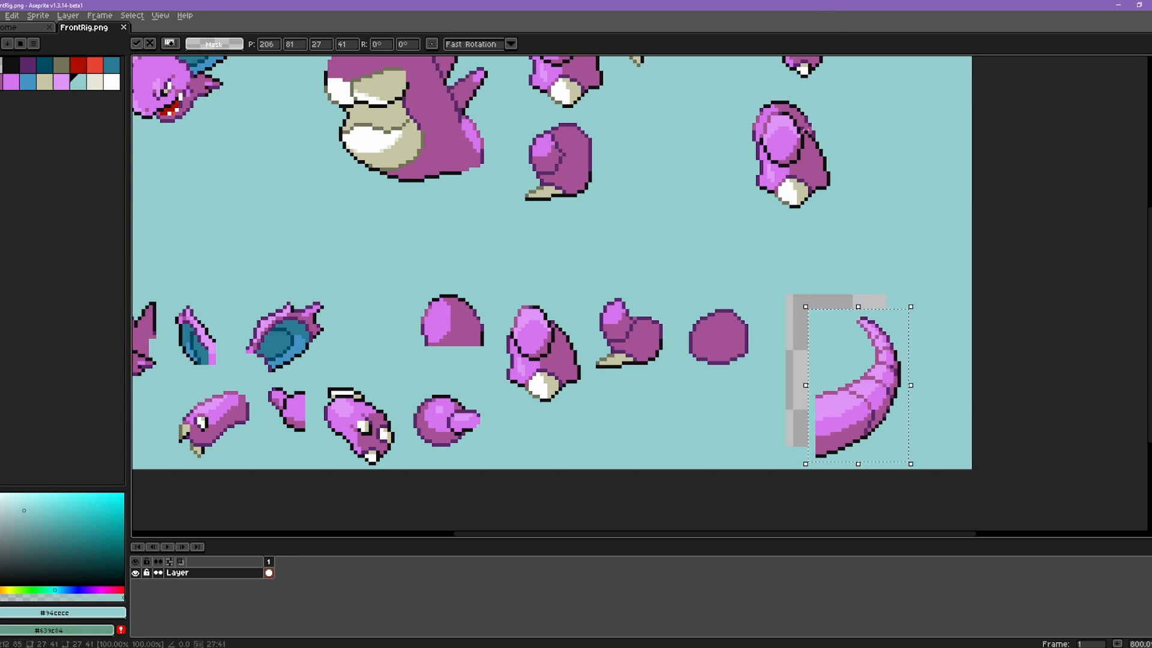
pyautogui.click(757, 234)
pyautogui.press('g')
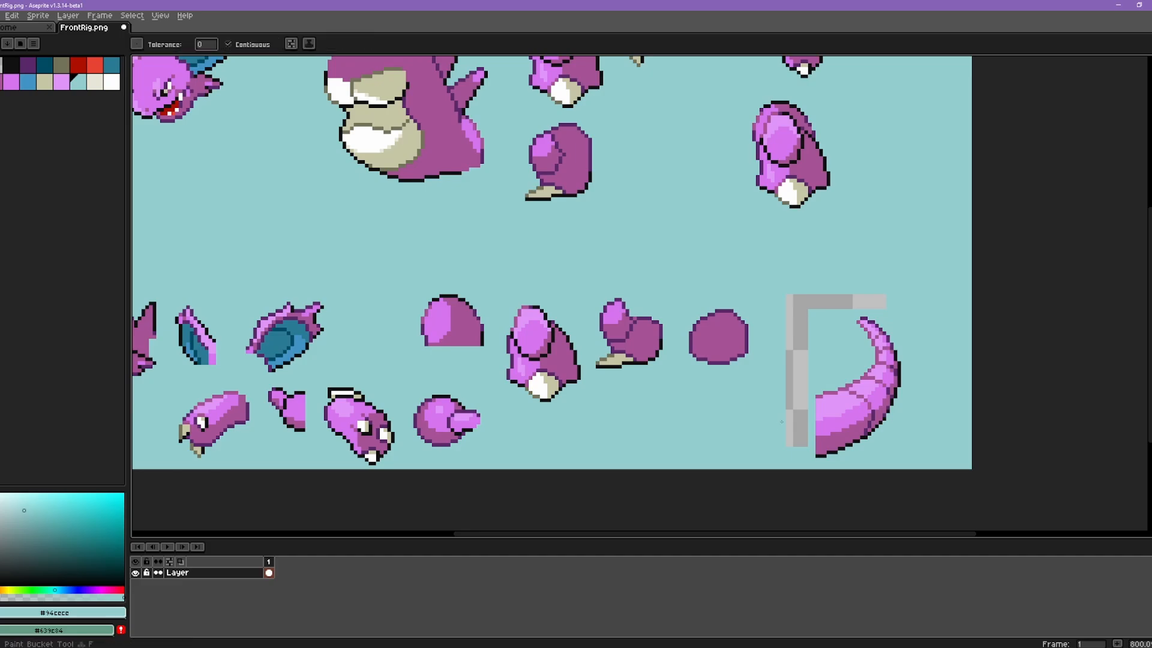
pyautogui.click(792, 410)
# Step: Set cell 4's sprite position to -18, -51 in the mapper and reload the edited FrontRig.png from the Nidoking folder
pyautogui.click(373, 637)
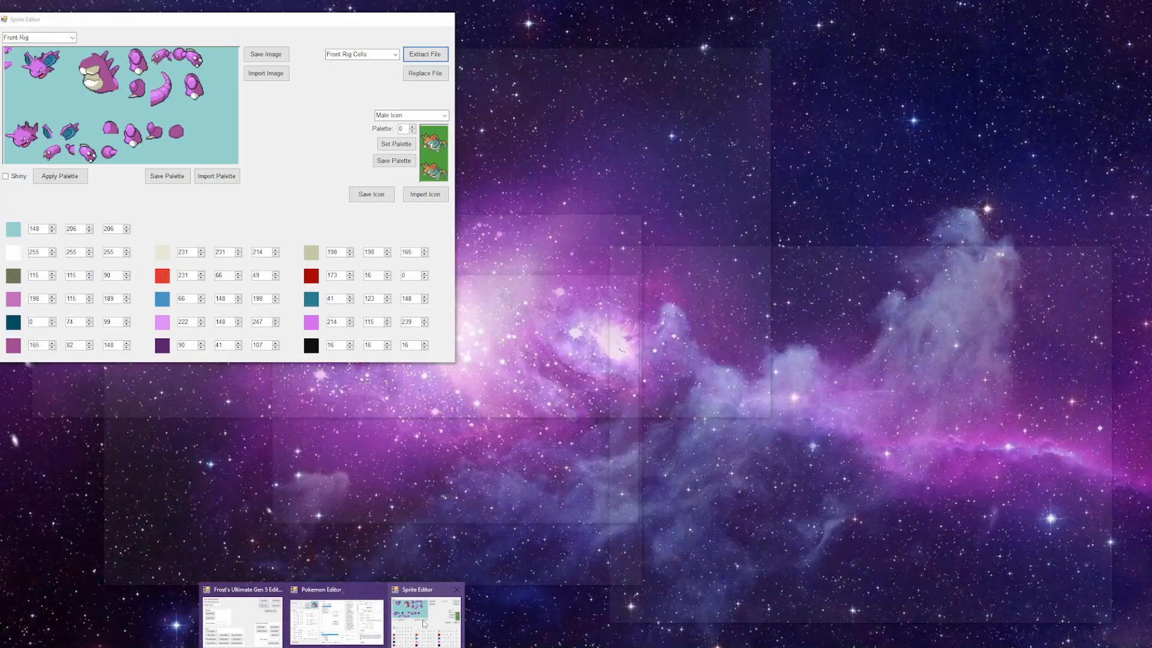
pyautogui.click(424, 624)
pyautogui.click(438, 638)
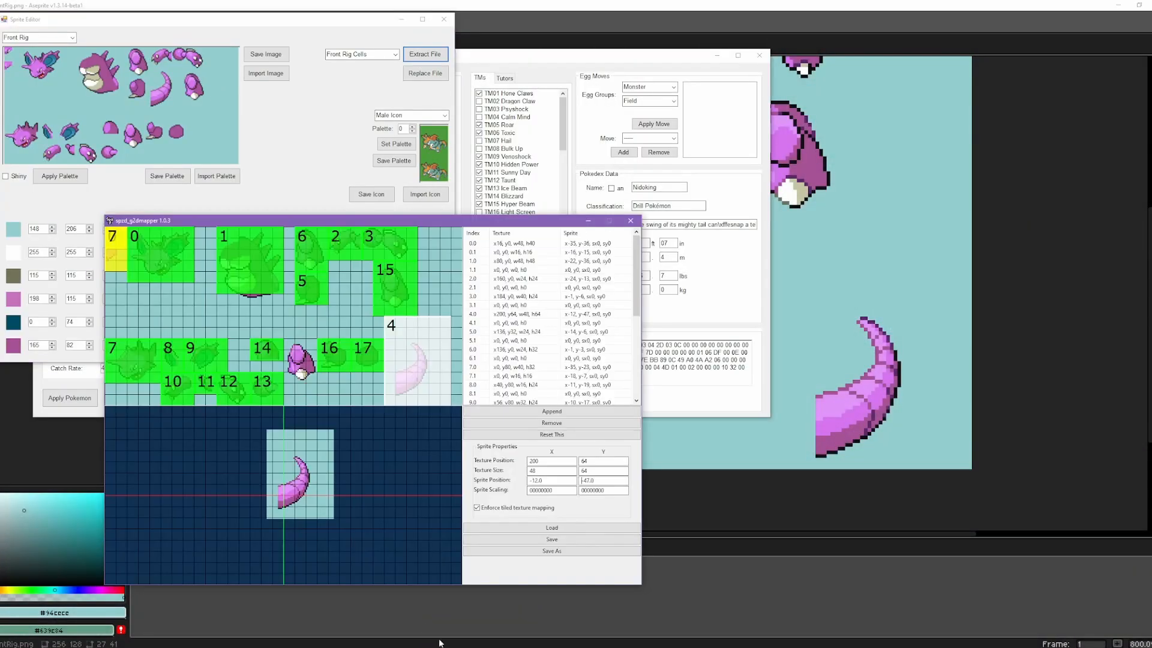
pyautogui.click(589, 480)
pyautogui.write('7')
pyautogui.press('BackSpace')
pyautogui.write('8')
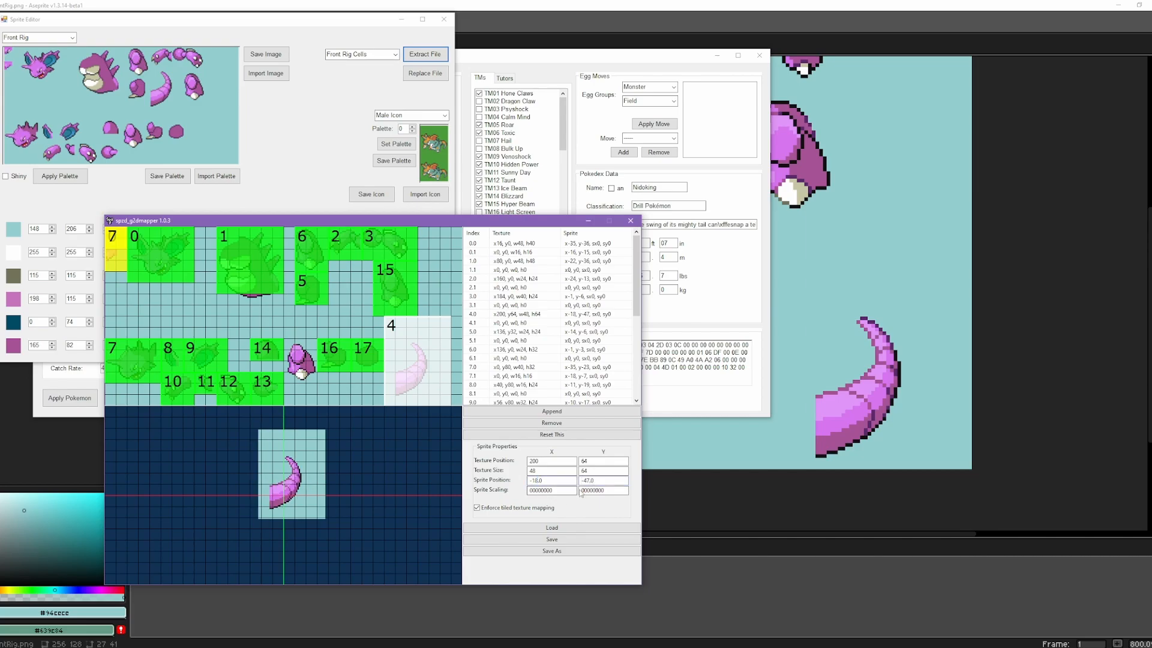
pyautogui.moveTo(586, 480); pyautogui.dragTo(584, 481)
pyautogui.write('51')
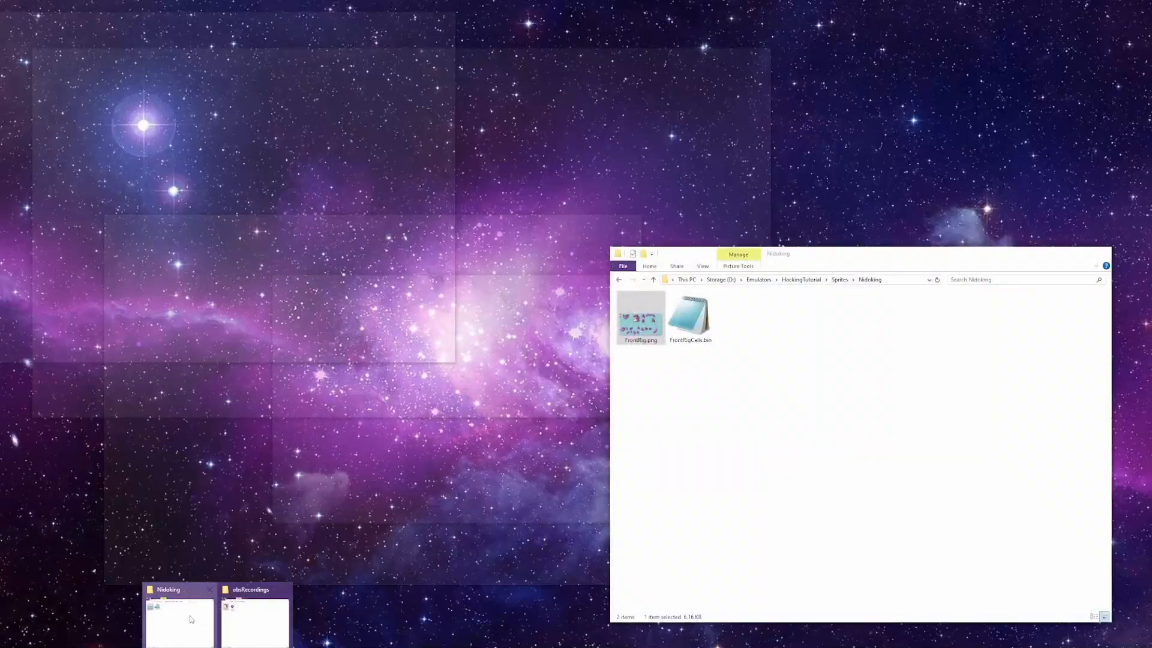
pyautogui.click(191, 619)
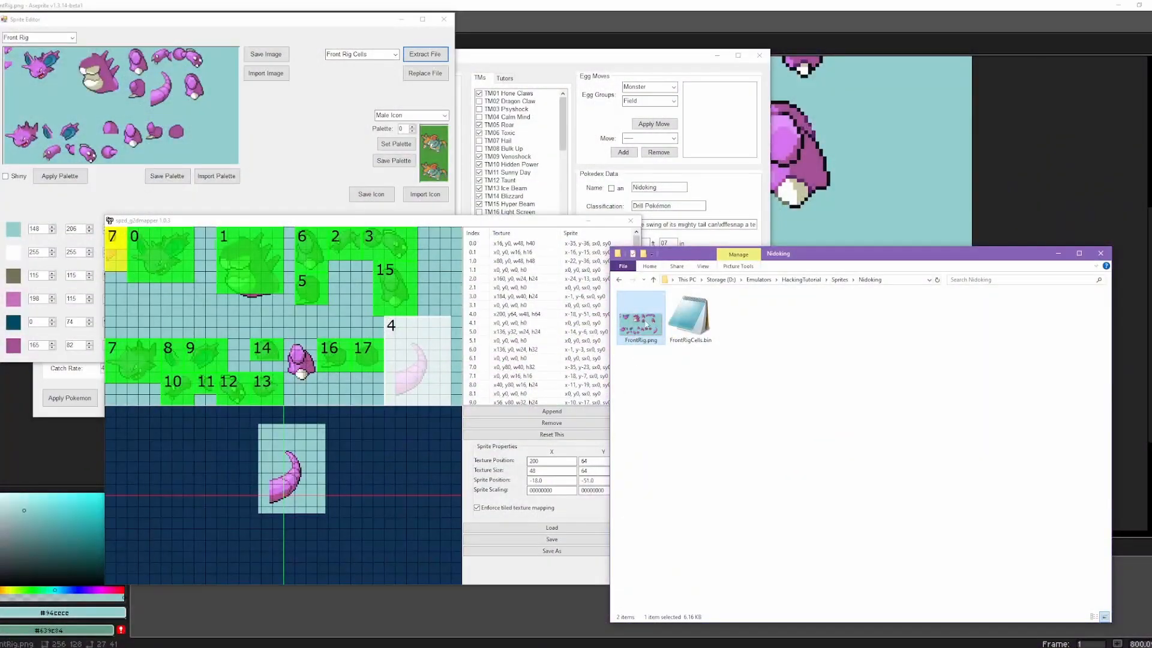
# Step: Reload FrontRig.png from the Nidoking folder into the mapper and display cell 4
pyautogui.click(700, 5)
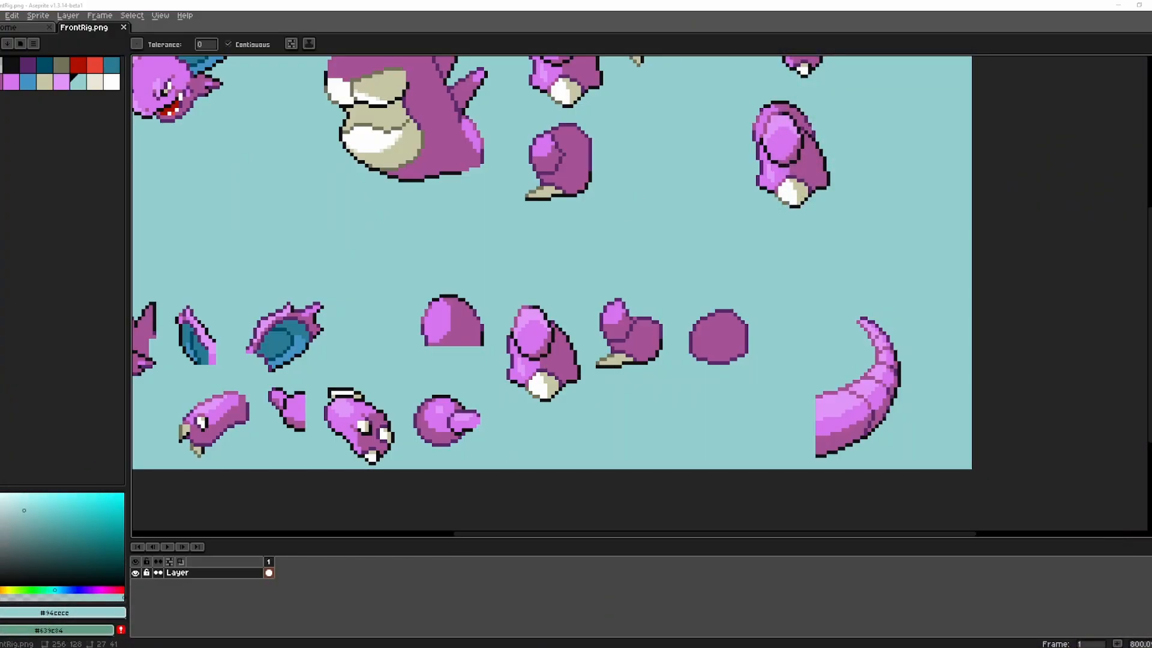
pyautogui.click(306, 647)
pyautogui.click(192, 619)
pyautogui.moveTo(641, 321); pyautogui.dragTo(416, 468)
pyautogui.click(418, 397)
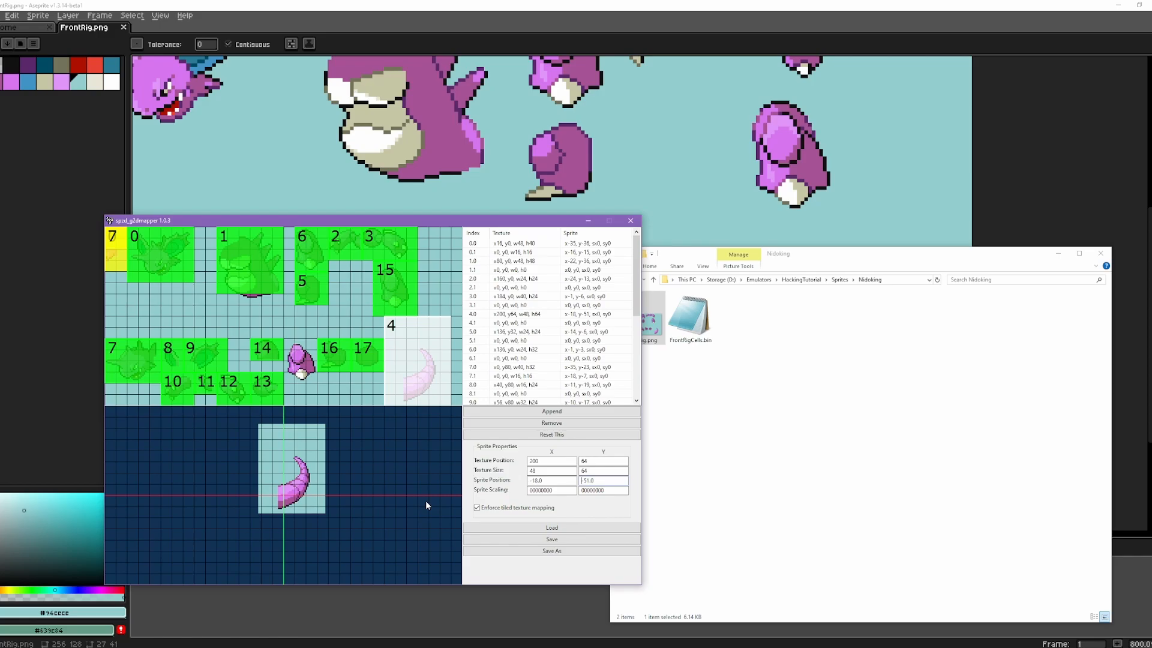
# Step: In Aseprite, lengthen the tail tip toward the upper left with a light pink brush stroke, and save FrontRig.png
pyautogui.click(760, 3)
pyautogui.scroll(3, 870, 321)
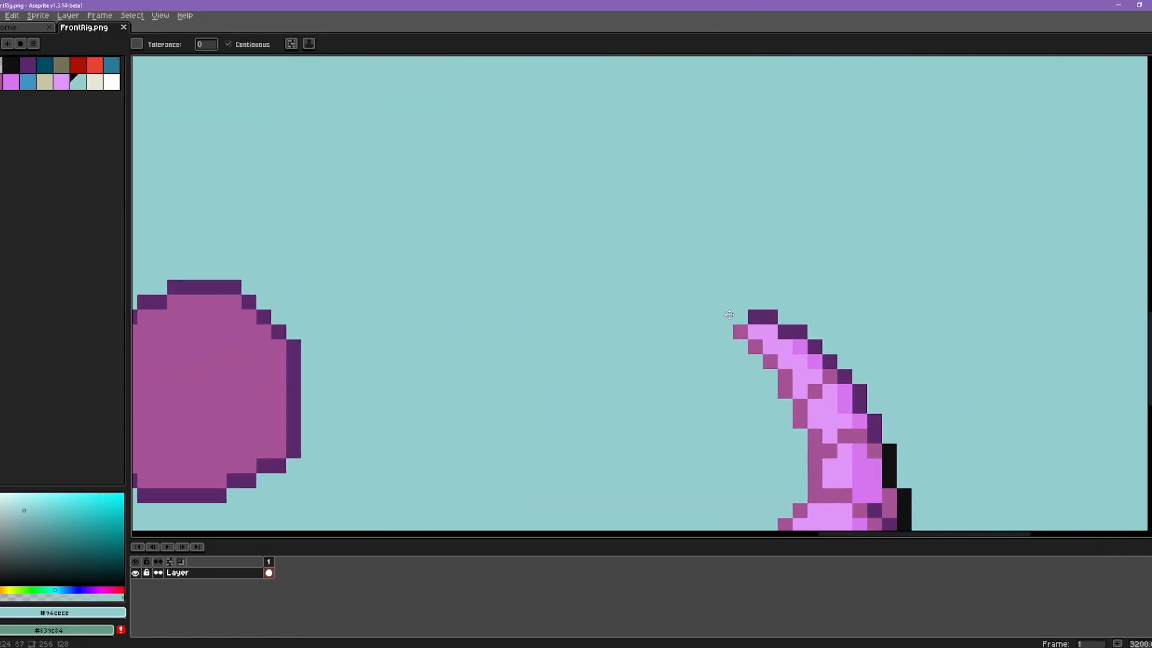
pyautogui.moveTo(730, 314); pyautogui.dragTo(721, 358)
pyautogui.keyDown('alt'); pyautogui.click(755, 375); pyautogui.keyUp('alt')
pyautogui.click(639, 276)
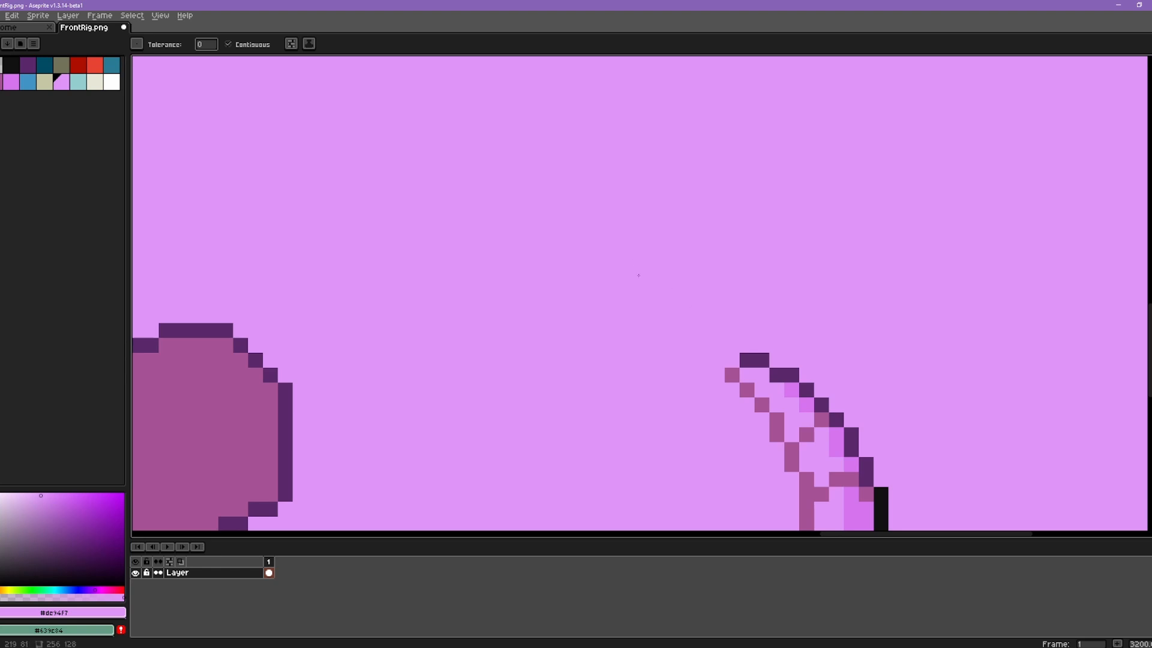
pyautogui.hotkey('ctrl', 'z')
pyautogui.press('b')
pyautogui.moveTo(732, 360)
pyautogui.mouseDown()
pyautogui.moveTo(594, 238)
pyautogui.moveTo(692, 325)
pyautogui.moveTo(553, 156)
pyautogui.moveTo(744, 380)
pyautogui.moveTo(680, 260)
pyautogui.moveTo(667, 279)
pyautogui.moveTo(783, 365)
pyautogui.moveTo(559, 175)
pyautogui.moveTo(696, 306)
pyautogui.moveTo(592, 172)
pyautogui.moveTo(601, 195)
pyautogui.moveTo(802, 385)
pyautogui.moveTo(720, 280)
pyautogui.moveTo(600, 175)
pyautogui.mouseUp()
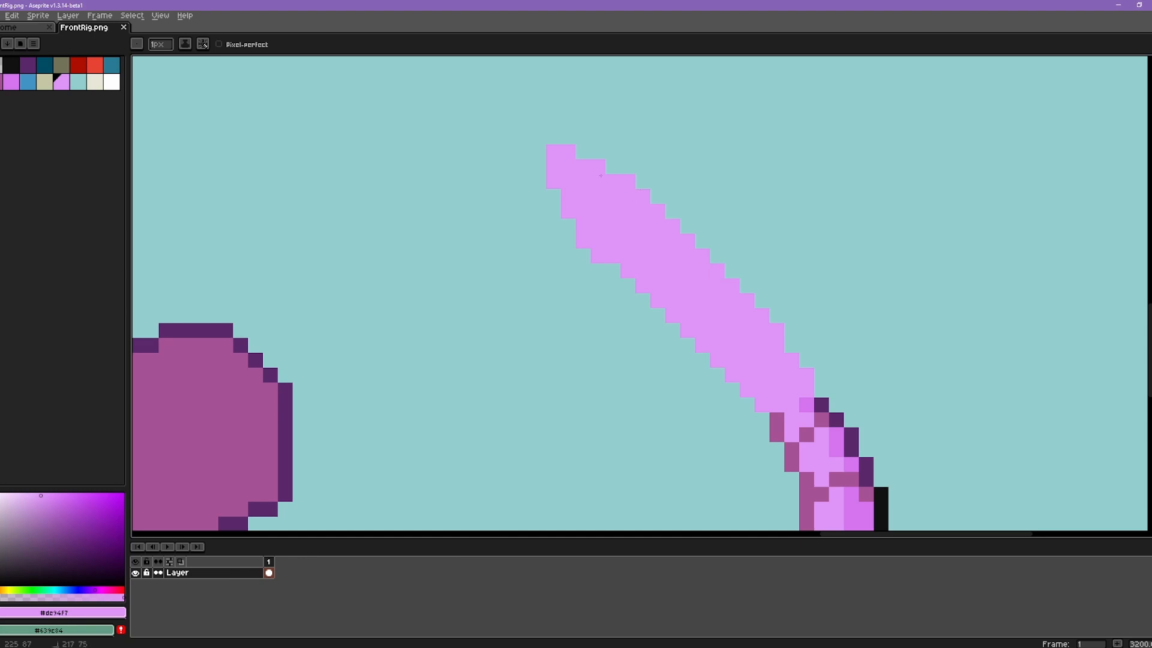
pyautogui.scroll(-8, 600, 175)
pyautogui.scroll(3, 768, 324)
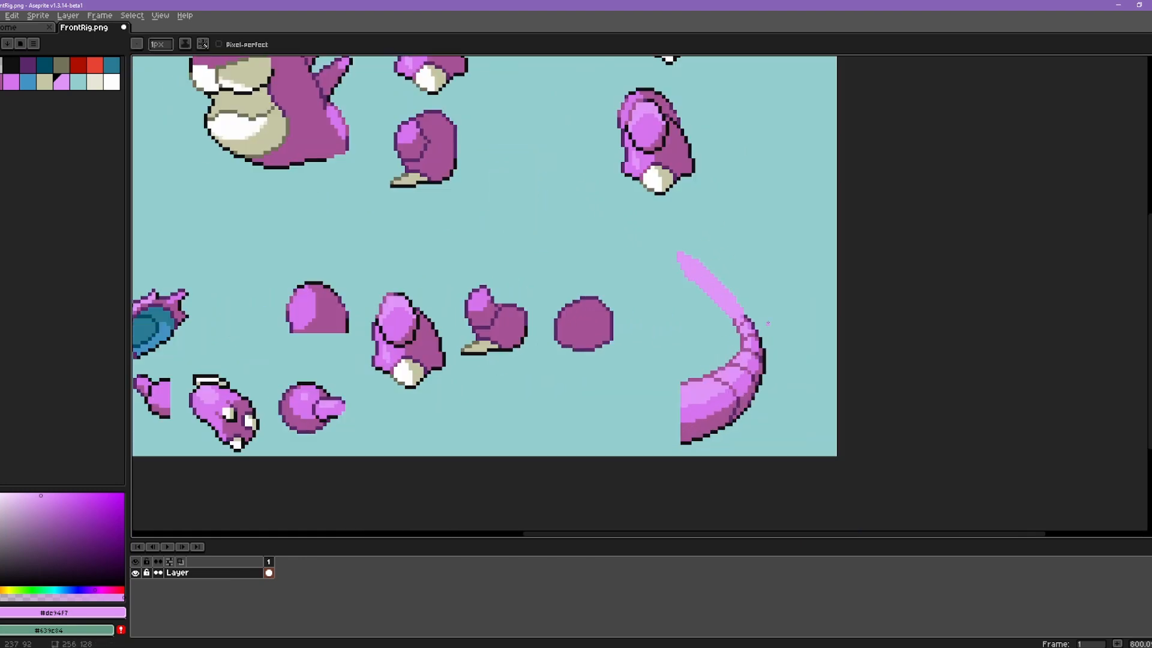
pyautogui.hotkey('ctrl', 's')
# Step: Load the newly saved FrontRig.png from the Nidoking folder into the mapper to preview the lengthened tail in cell 4
pyautogui.moveTo(295, 619)
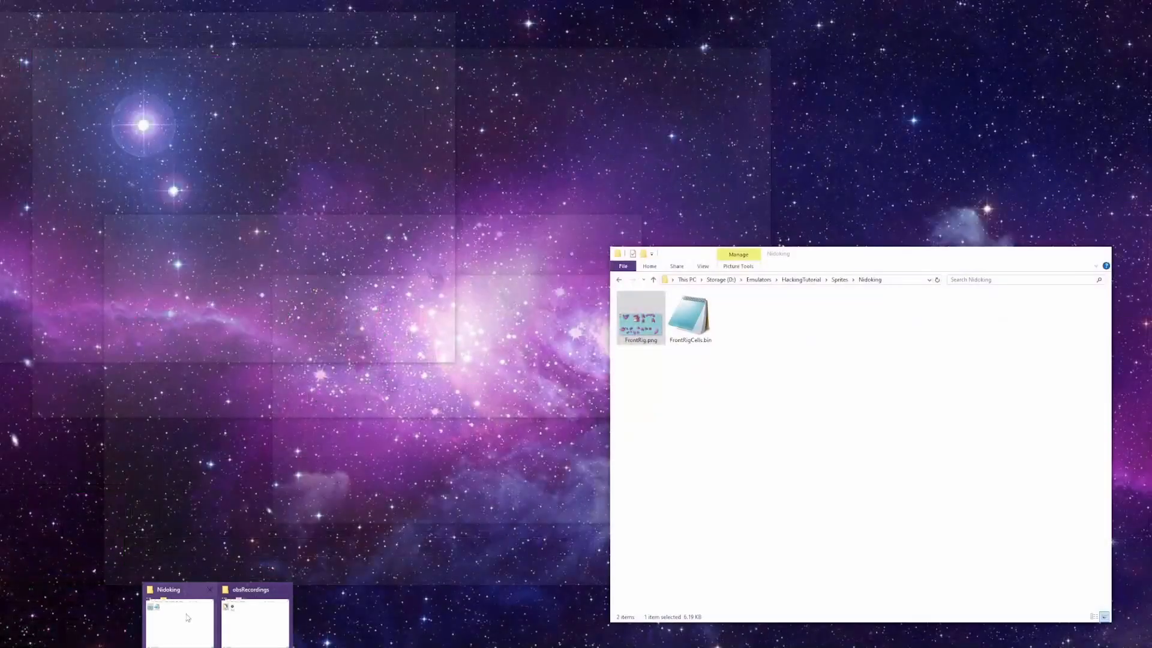
pyautogui.click(187, 617)
pyautogui.click(444, 646)
pyautogui.moveTo(654, 313); pyautogui.dragTo(397, 414)
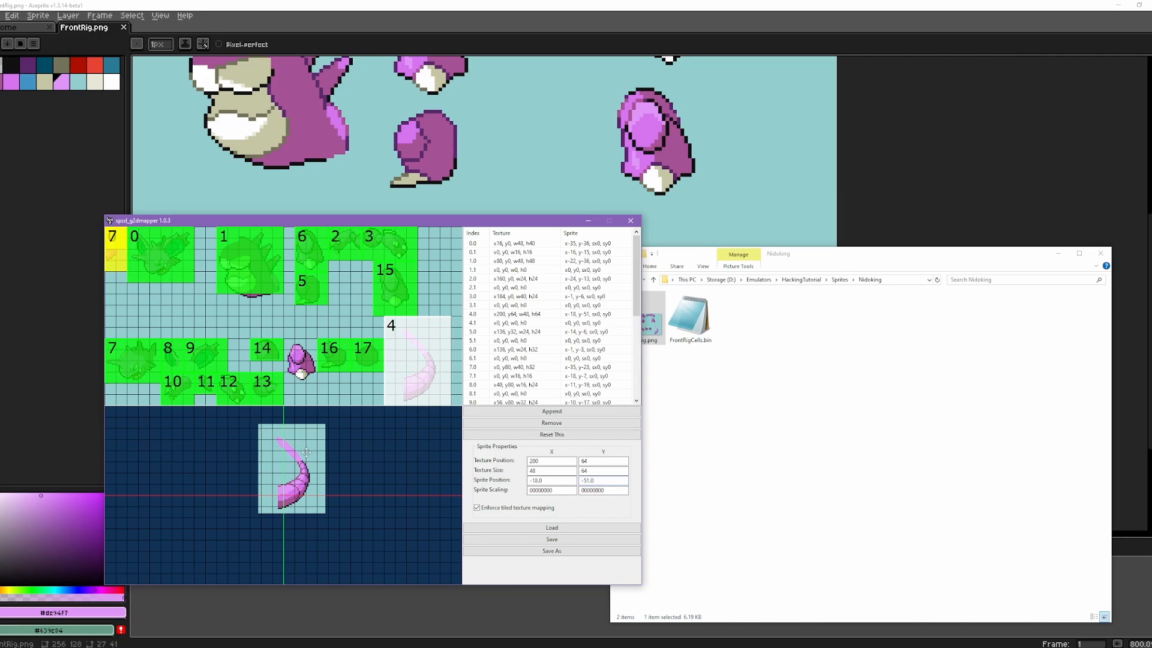
# Step: Turn off enforced tiled texture mapping and save the cell mapping as FrontRigCells2.bin in the Nidoking folder
pyautogui.click(495, 511)
pyautogui.click(570, 552)
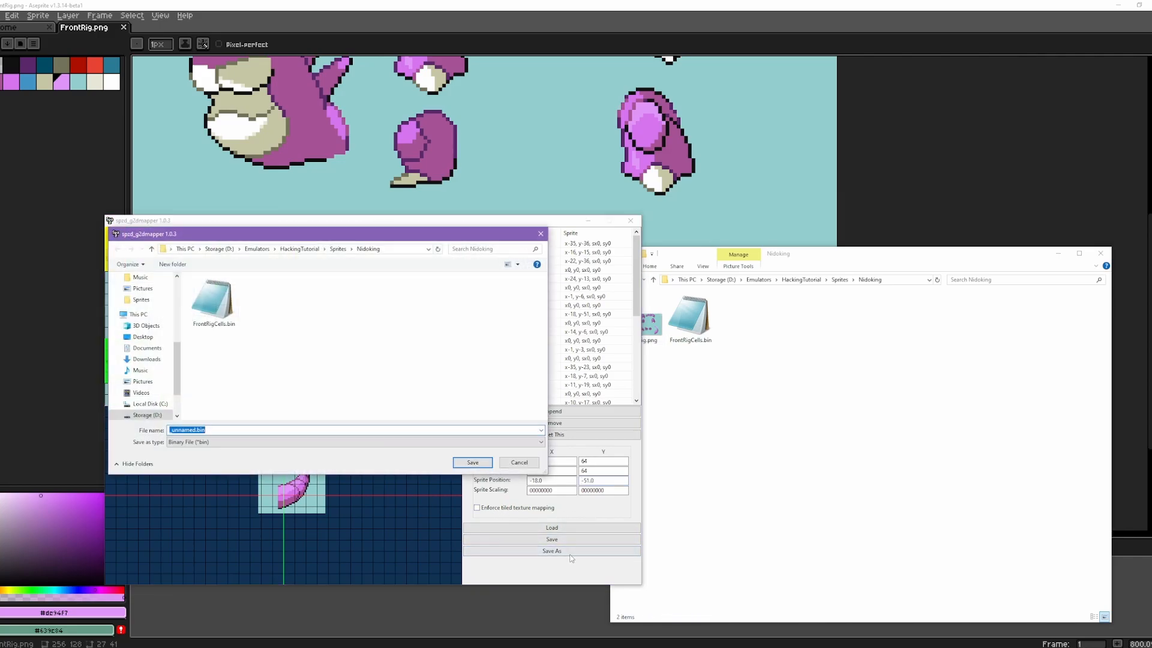
pyautogui.moveTo(196, 430); pyautogui.dragTo(142, 430)
pyautogui.write('Fros')
pyautogui.write('t')
pyautogui.write('Rig')
pyautogui.write('Cells2')
pyautogui.press('Return')
pyautogui.click(690, 391)
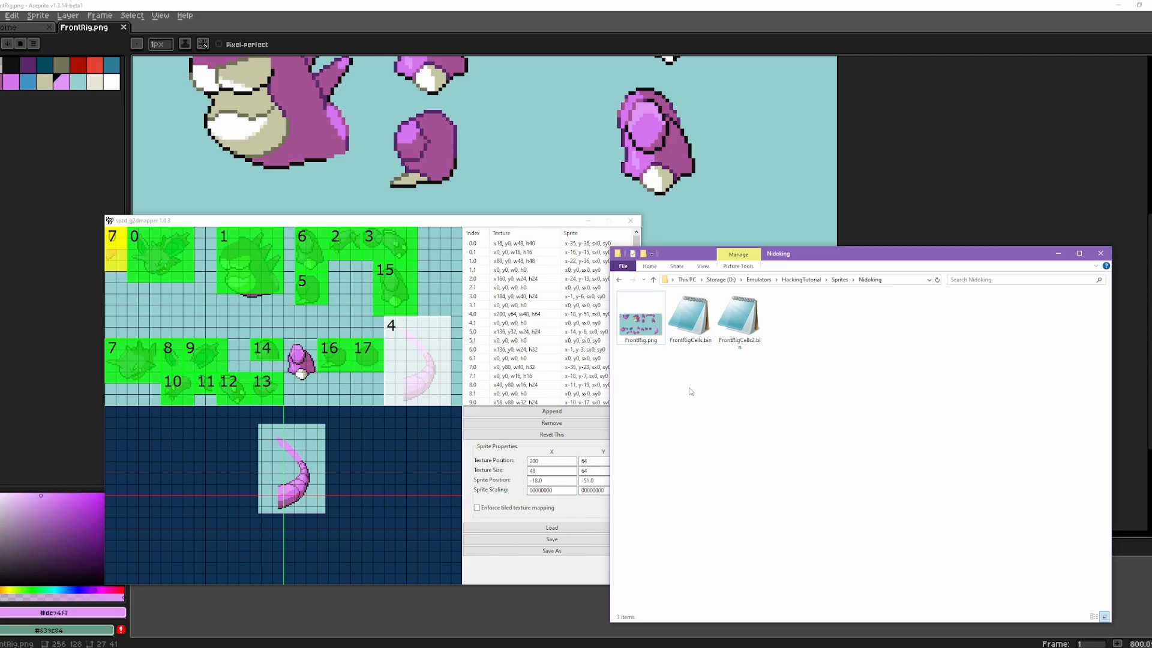
pyautogui.click(502, 574)
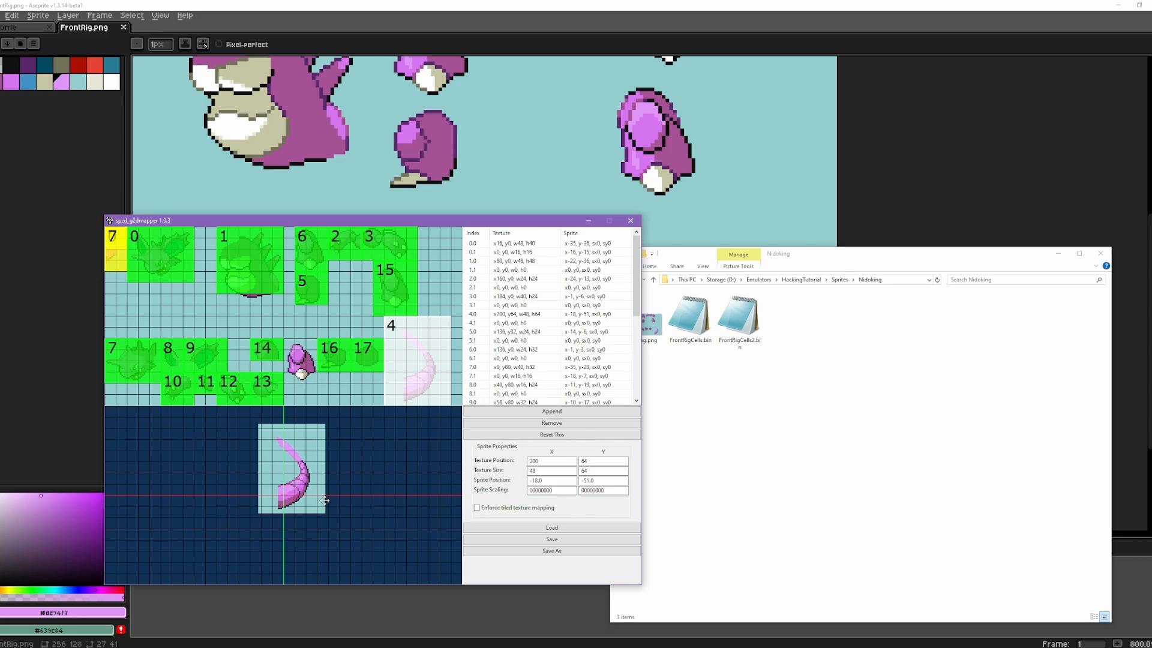
pyautogui.click(820, 473)
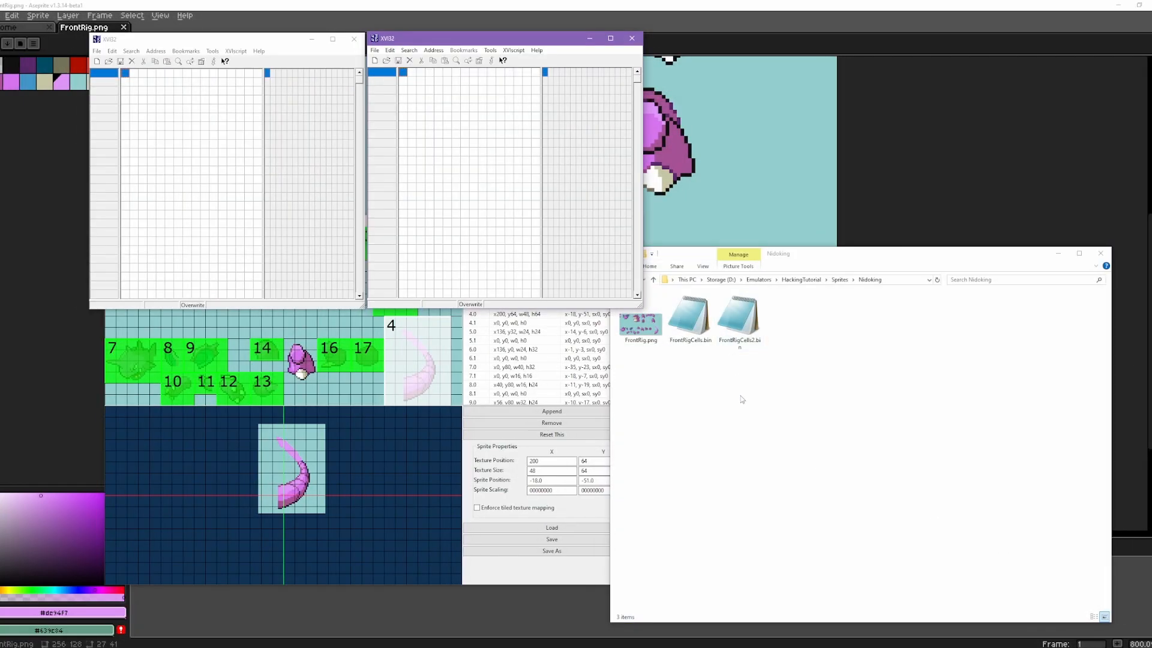
# Step: Open FrontRigCells.bin and FrontRigCells2.bin from the Nidoking folder in two side-by-side XVI32 windows
pyautogui.click(741, 405)
pyautogui.moveTo(699, 339); pyautogui.dragTo(203, 259)
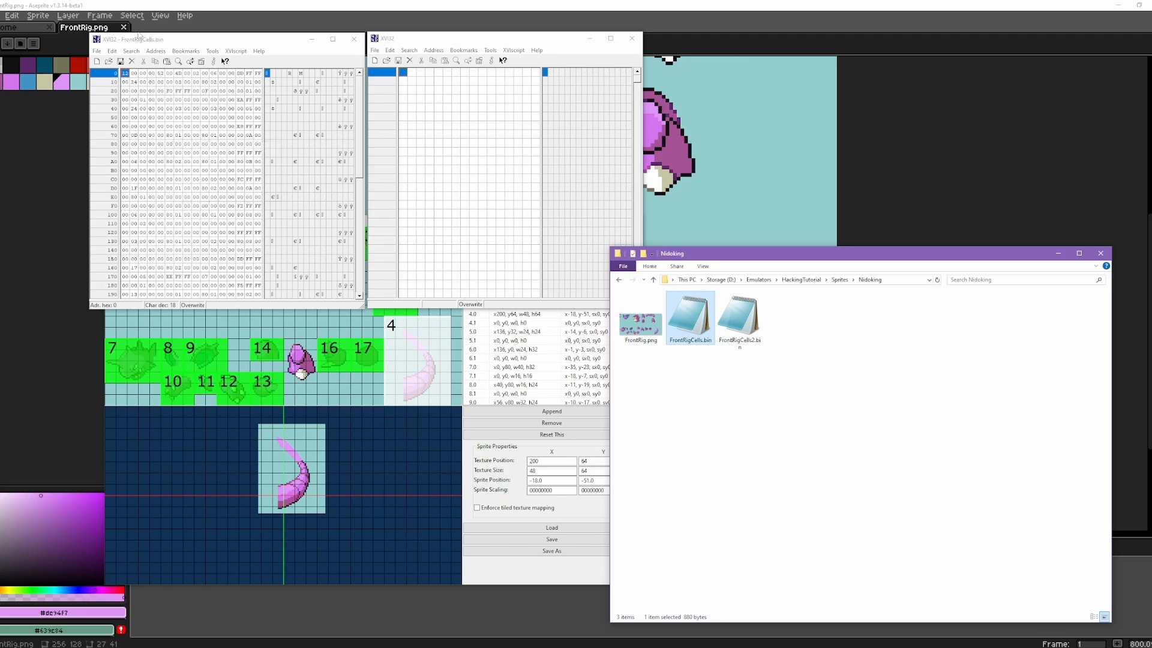
pyautogui.moveTo(770, 300); pyautogui.dragTo(495, 255)
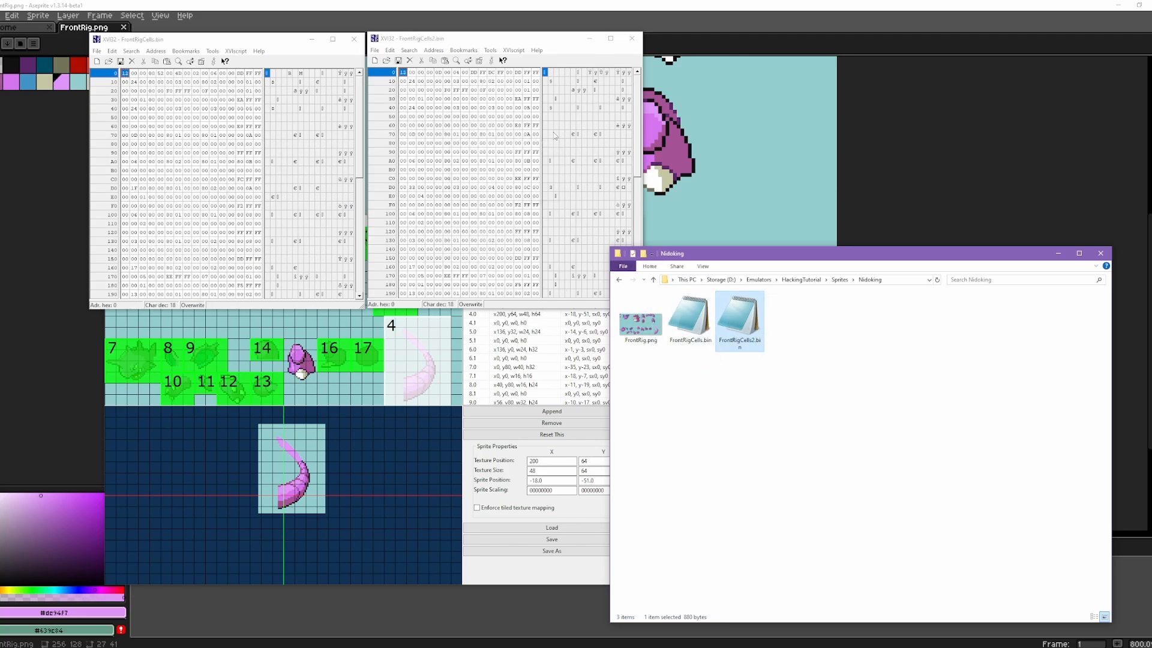
pyautogui.click(542, 42)
pyautogui.click(151, 72)
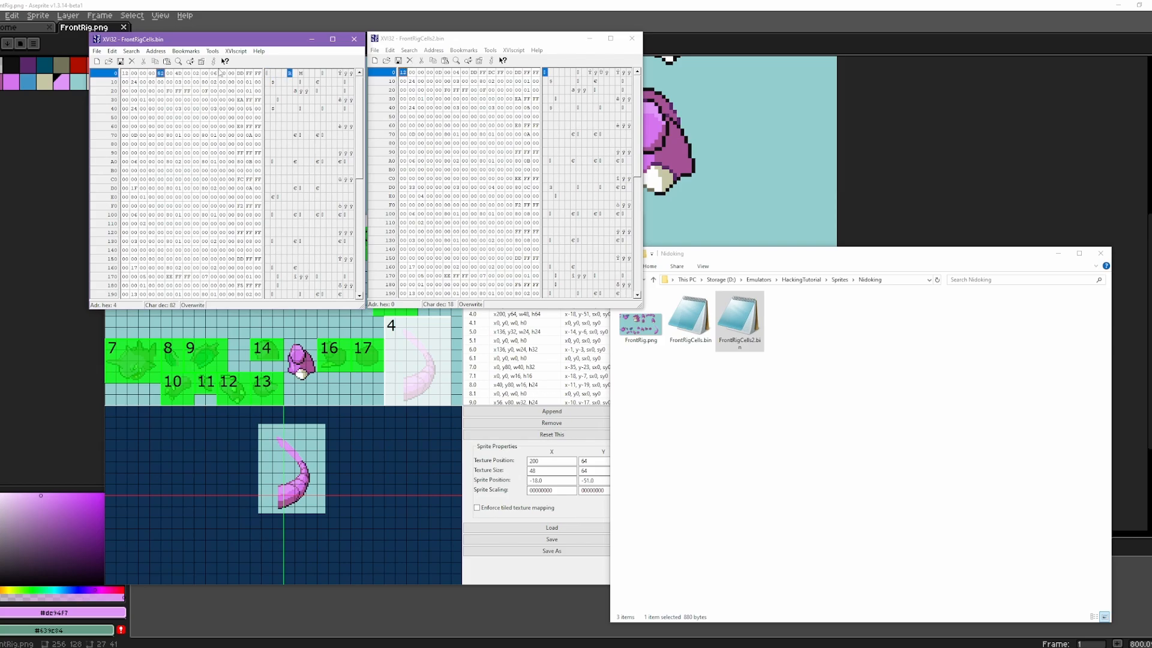
pyautogui.moveTo(148, 71)
pyautogui.mouseDown()
pyautogui.moveTo(134, 73)
pyautogui.moveTo(241, 73)
pyautogui.moveTo(126, 72)
pyautogui.mouseUp()
pyautogui.click(483, 73)
pyautogui.moveTo(493, 77); pyautogui.dragTo(431, 79)
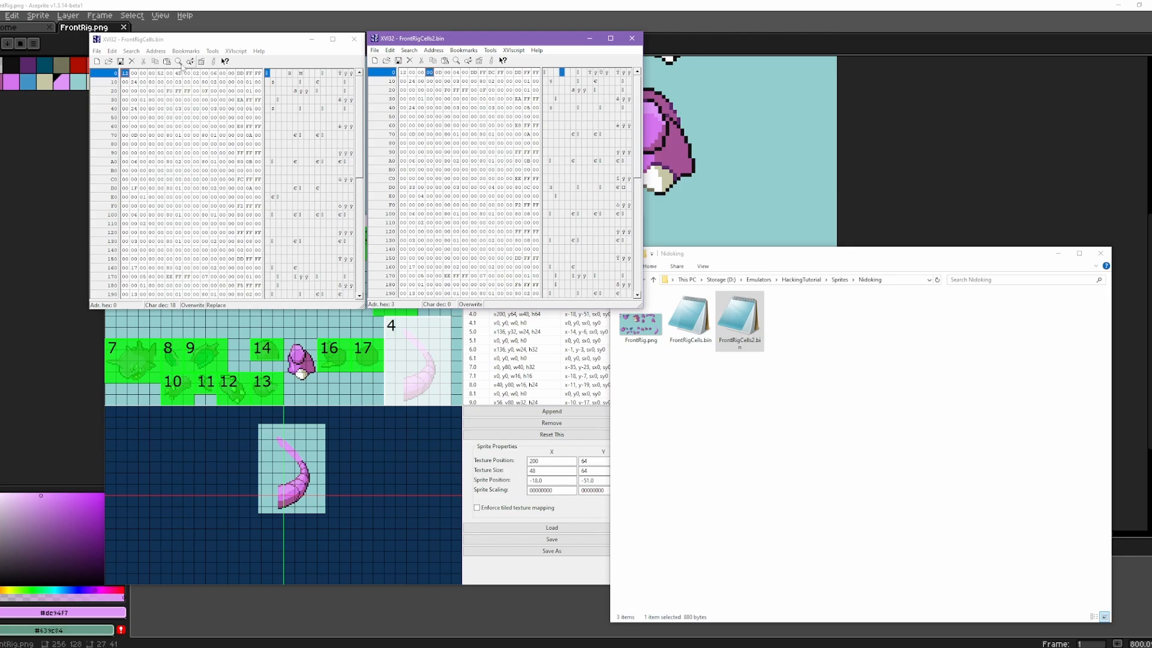
pyautogui.click(159, 73)
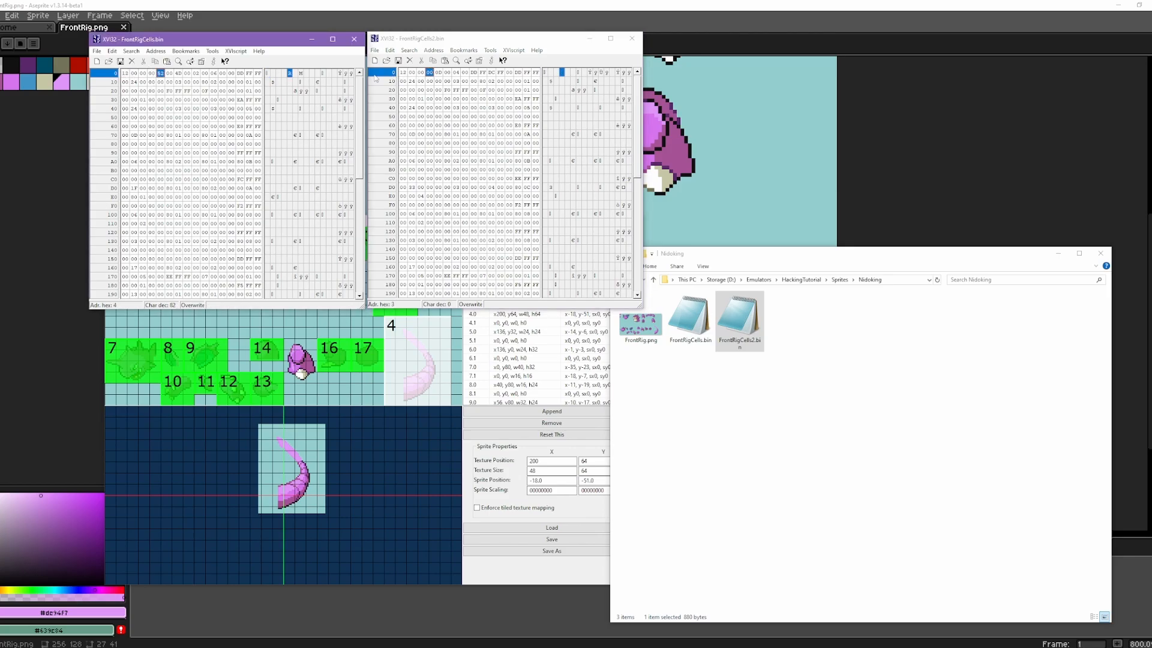
pyautogui.click(438, 72)
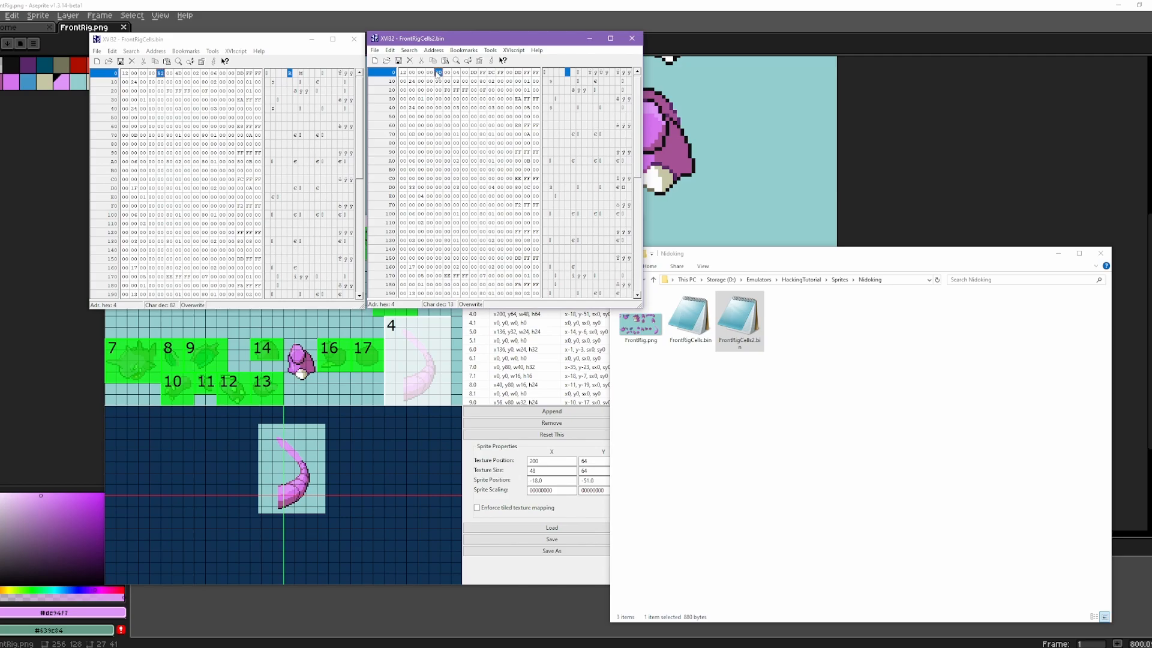
pyautogui.write('52 00 4D 00 02 00 06 00')
pyautogui.click(399, 61)
pyautogui.click(632, 38)
pyautogui.click(360, 43)
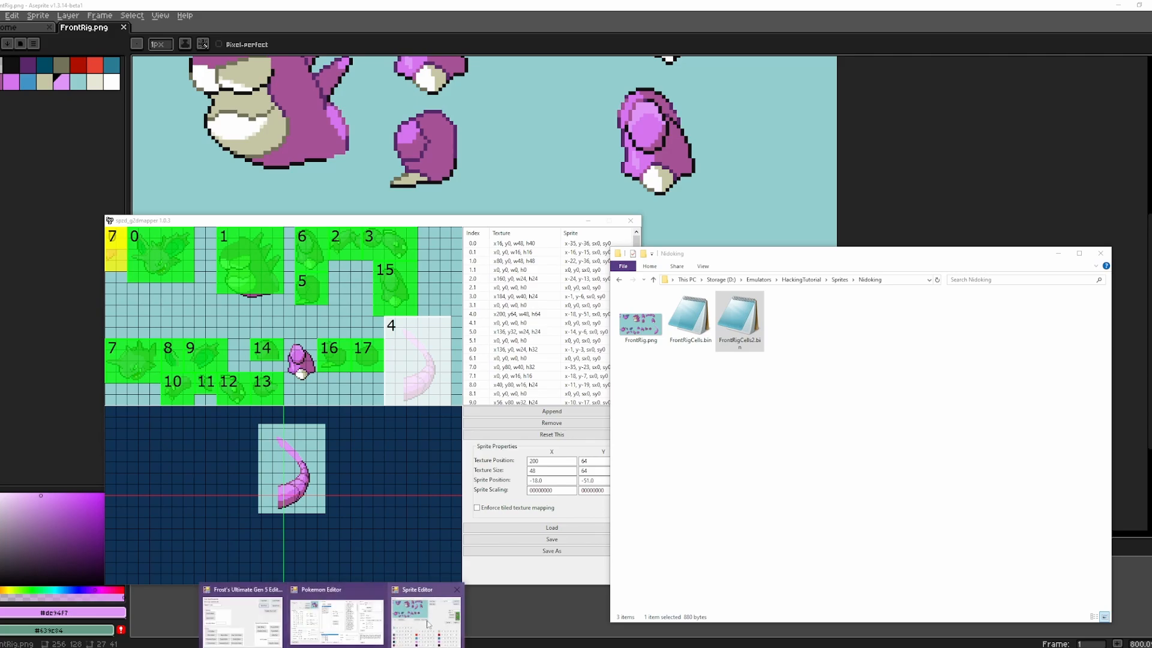
# Step: In the Sprite Editor, replace the Front Rig Cells file with FrontRigCells2.bin and import FrontRig.png as the front rig image
pyautogui.click(429, 620)
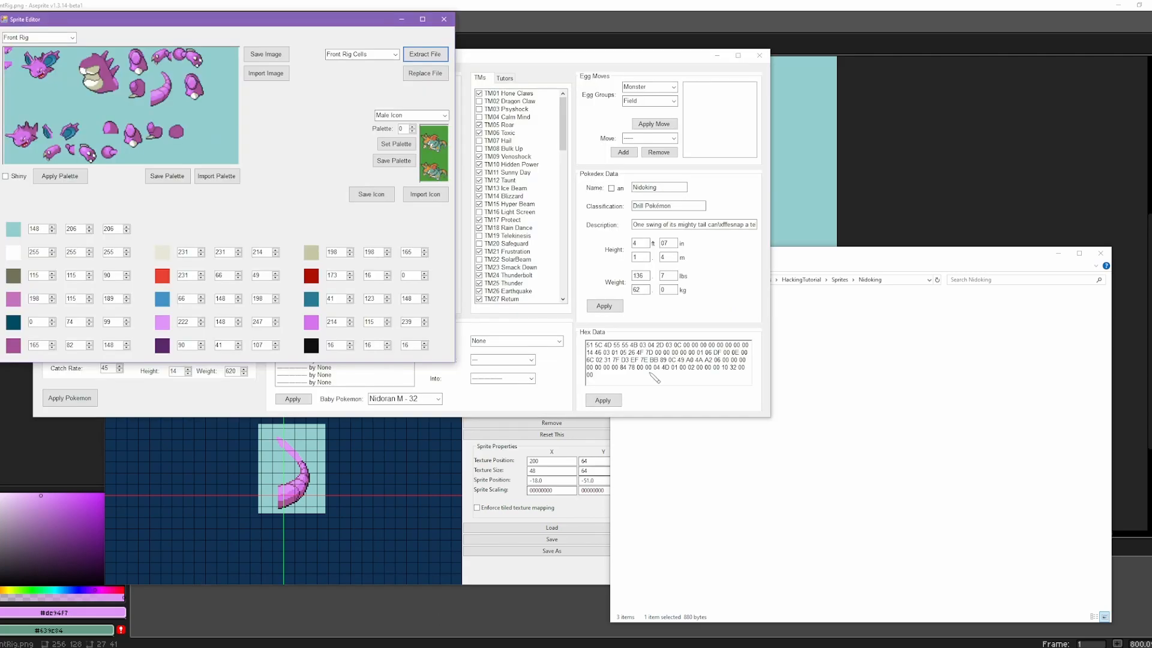
pyautogui.click(423, 74)
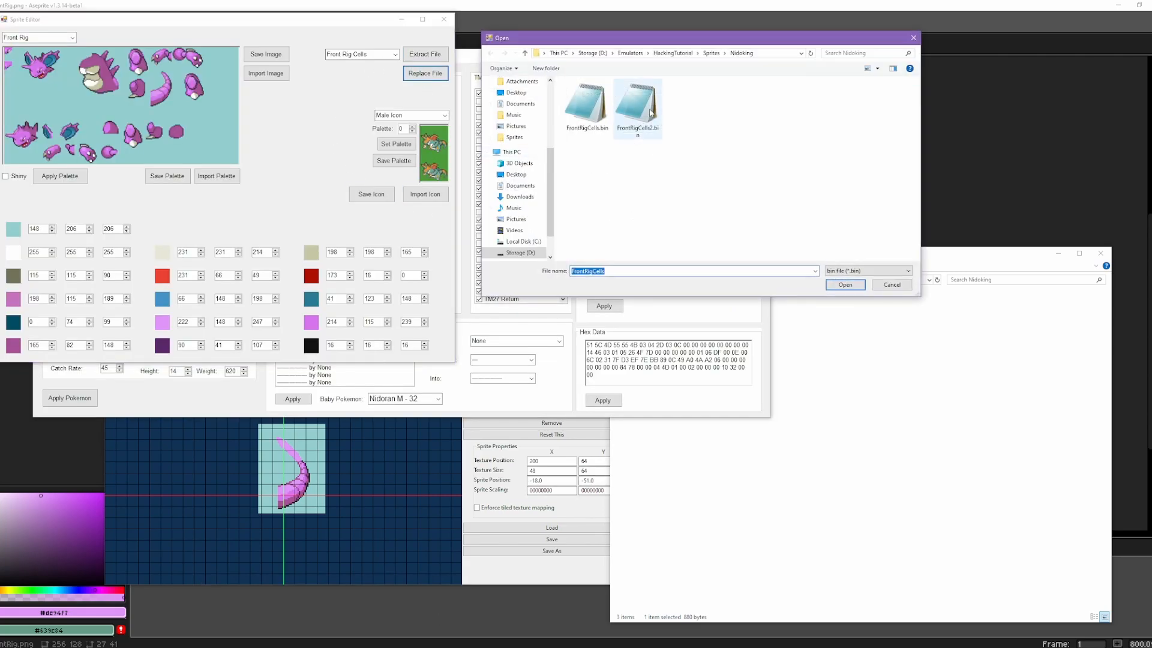
pyautogui.doubleClick(633, 135)
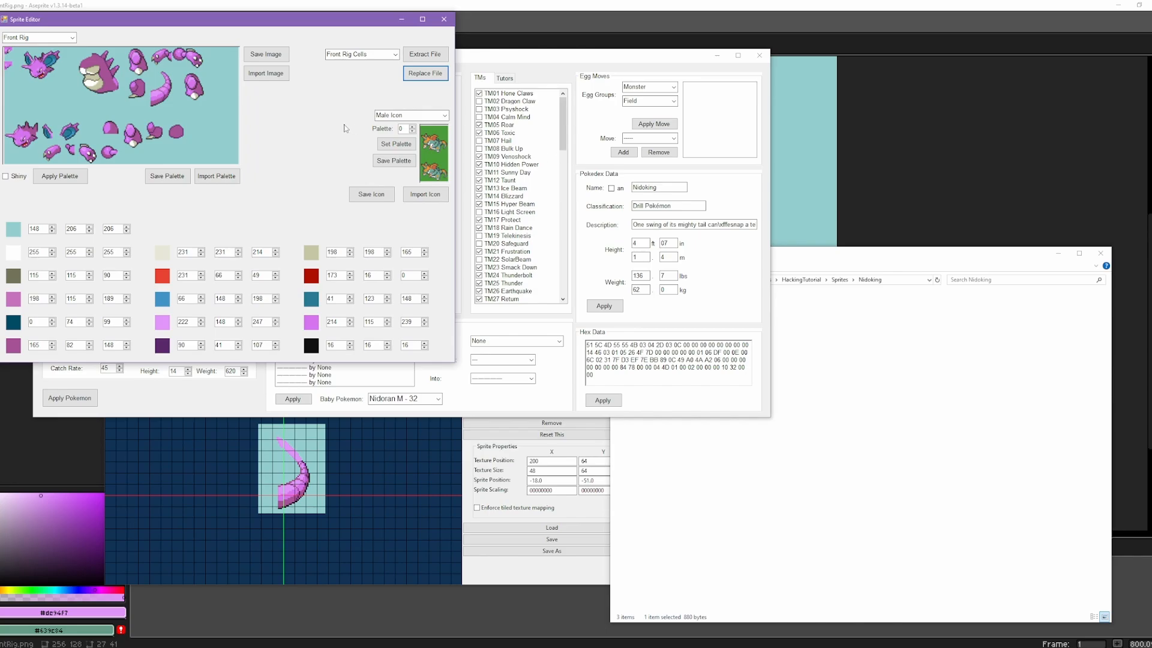
pyautogui.click(261, 80)
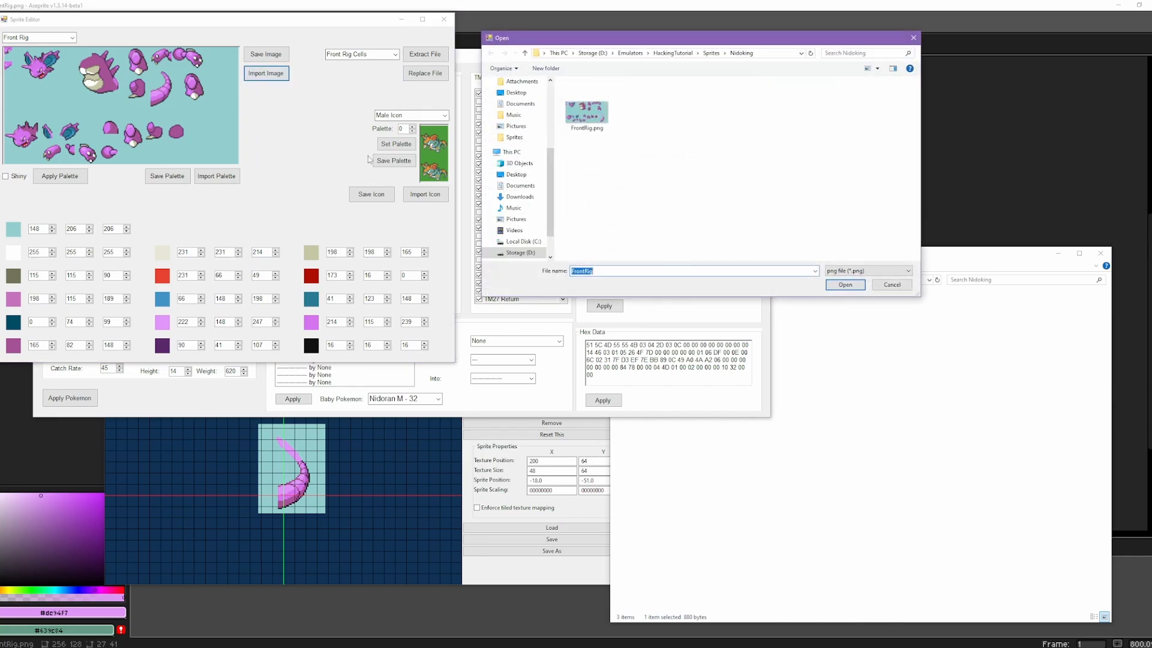
pyautogui.doubleClick(592, 111)
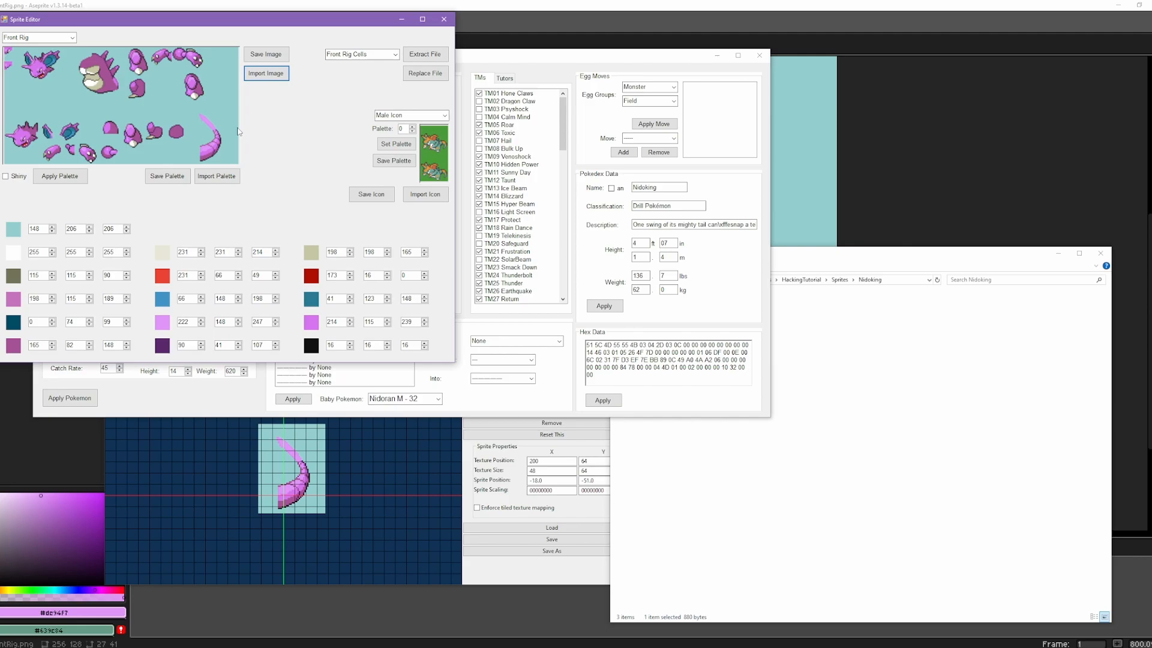
# Step: Save the edited SpriteTutorial.nds ROM from the Gen 5 editor's main window and switch to melonDS
pyautogui.click(253, 611)
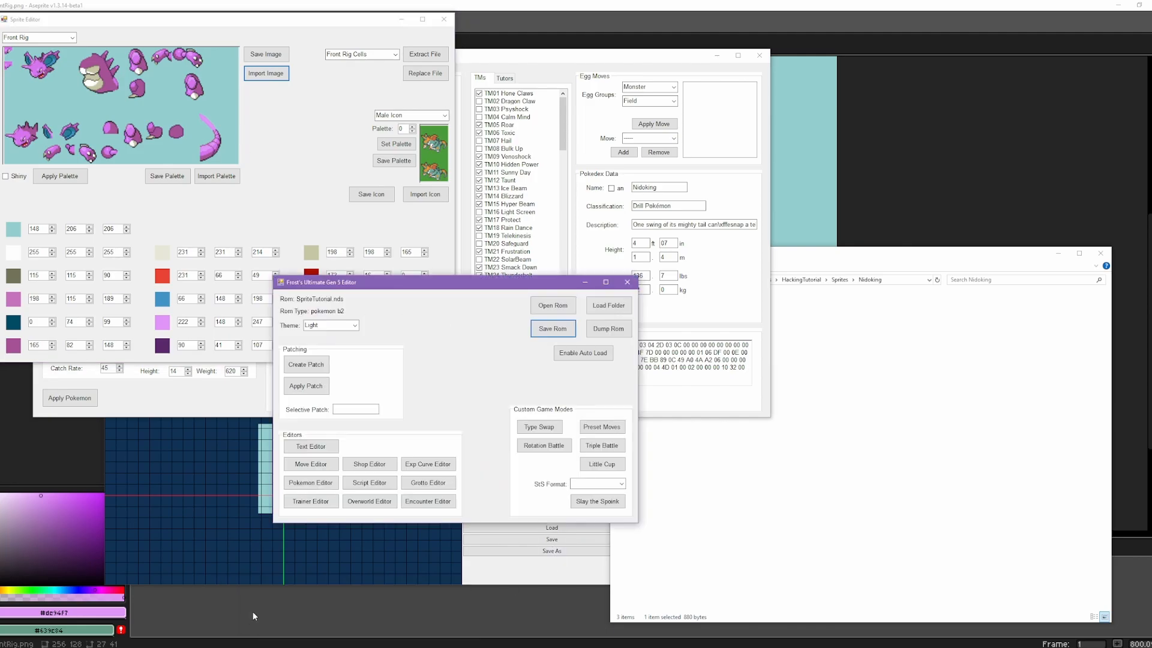
pyautogui.click(552, 328)
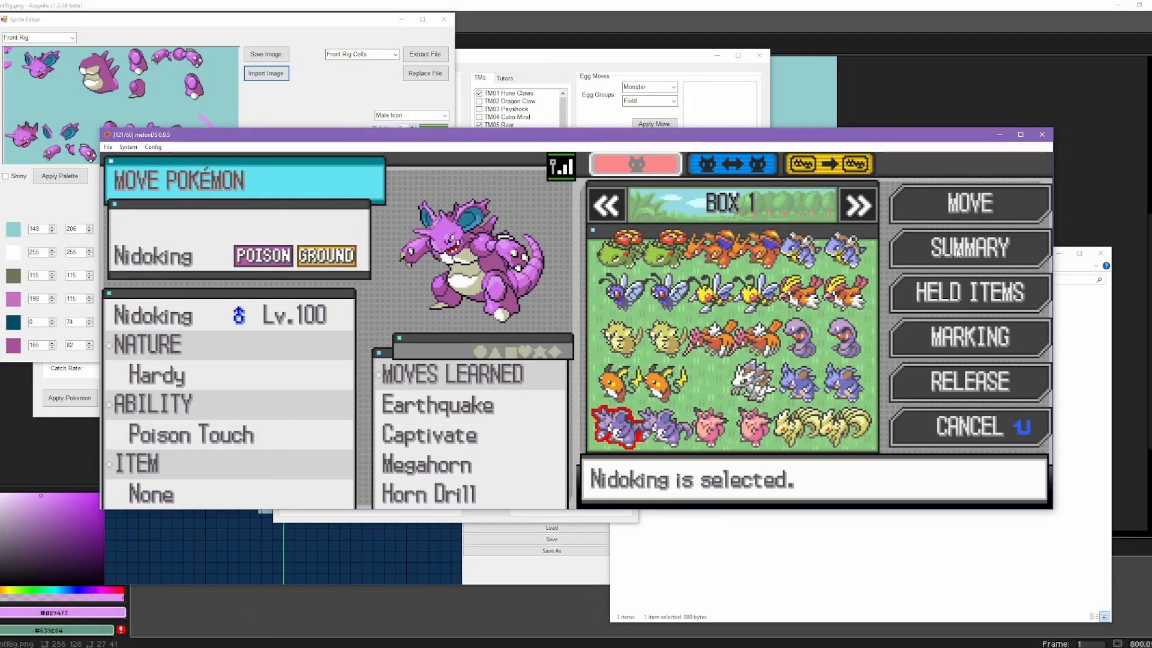
pyautogui.click(958, 253)
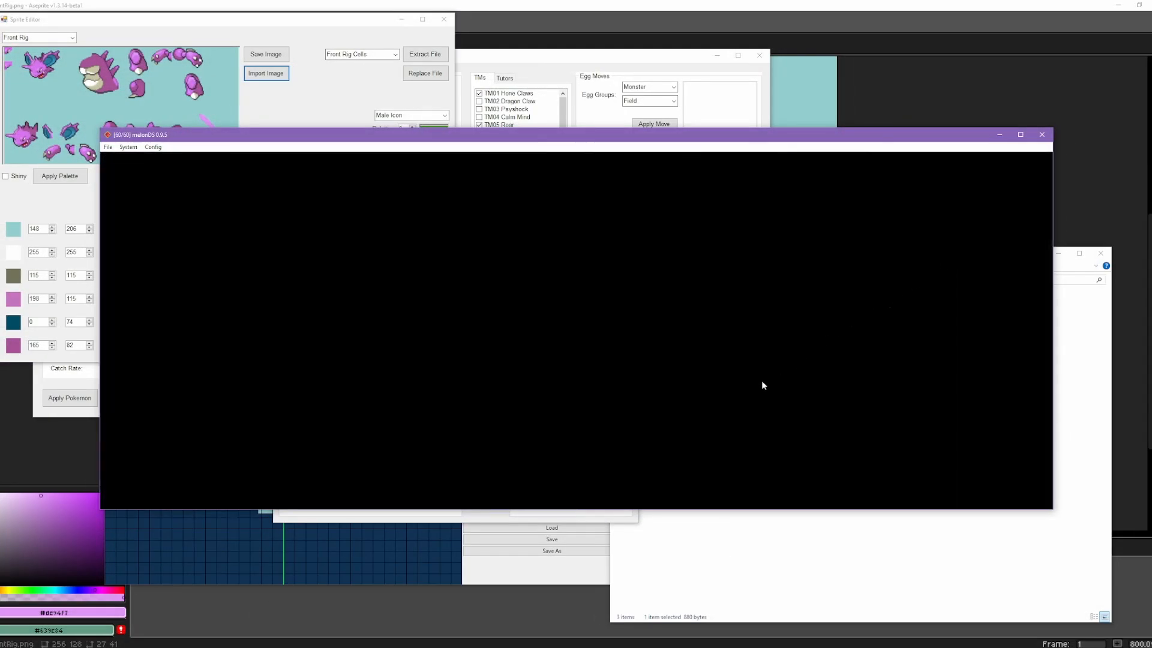